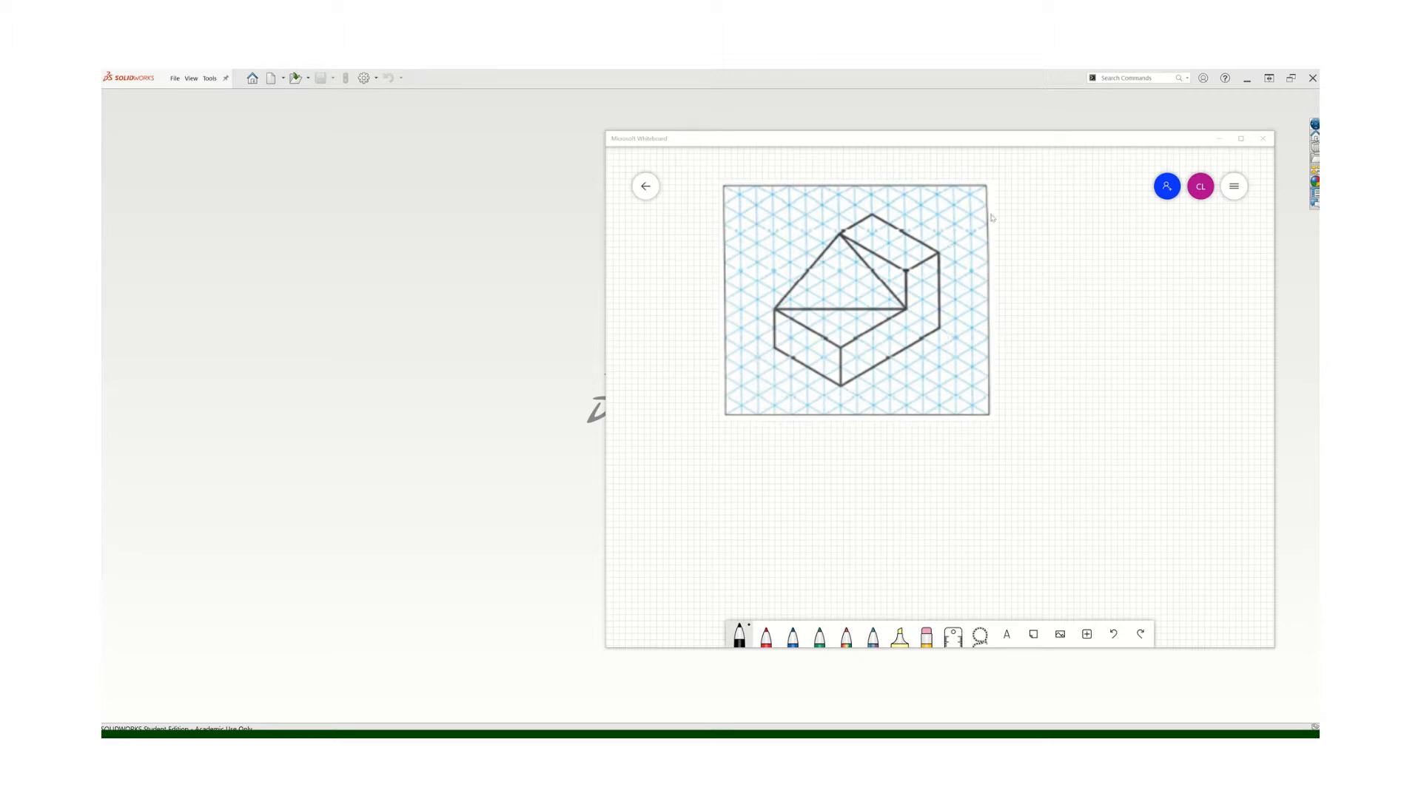
# - Move the reference drawing window out of the way and create a new document from the Part template
pyautogui.moveTo(1008, 141); pyautogui.dragTo(814, 70)
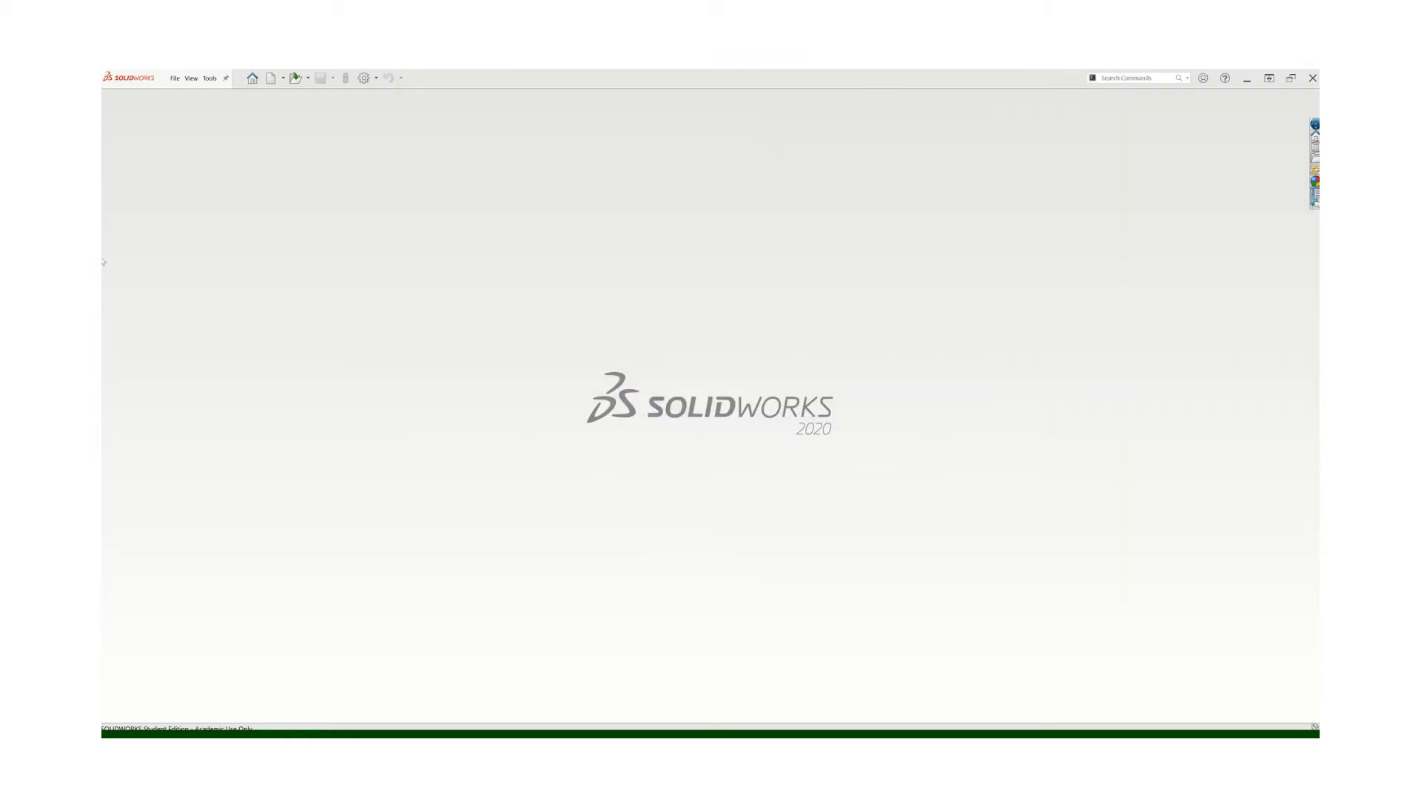
pyautogui.click(174, 78)
pyautogui.click(175, 78)
pyautogui.click(174, 78)
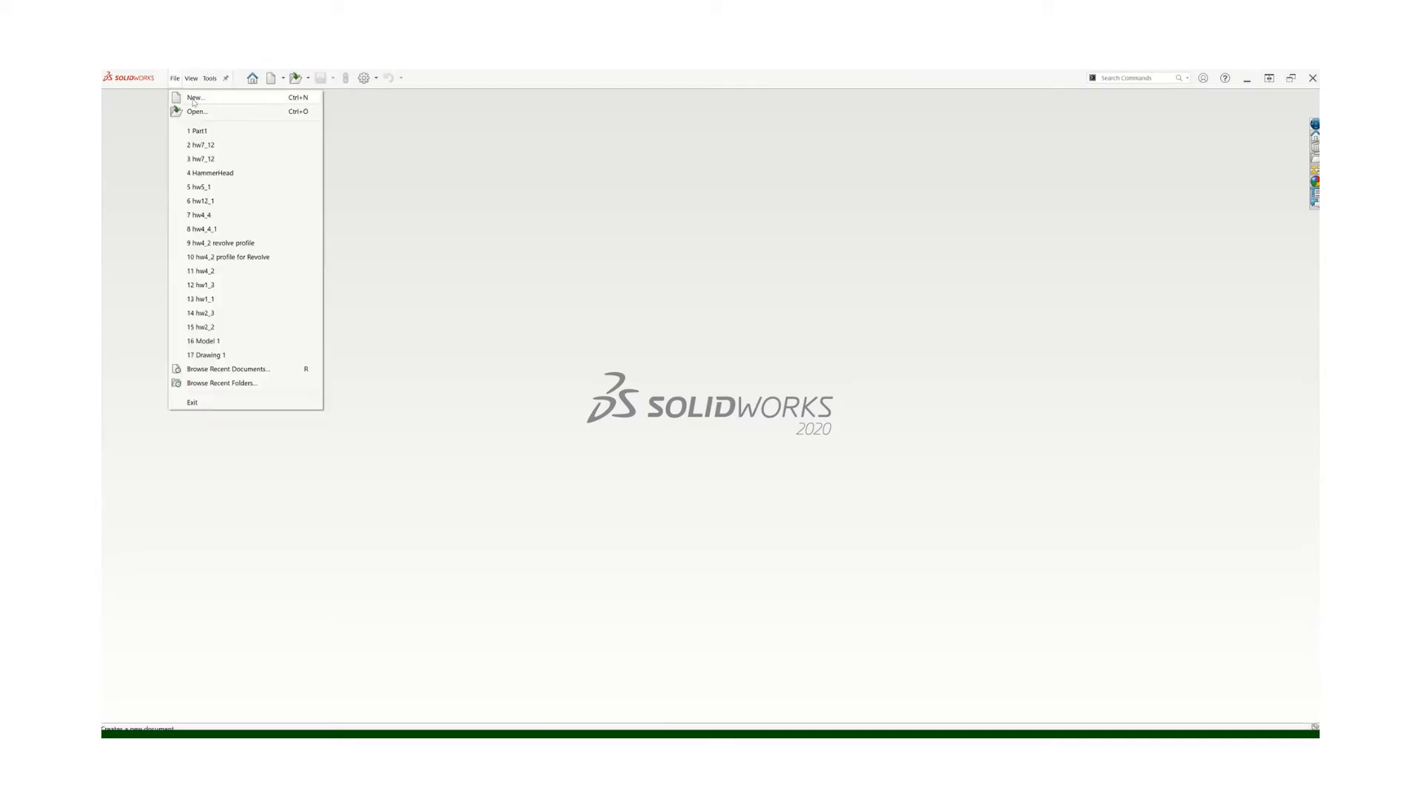
pyautogui.click(194, 97)
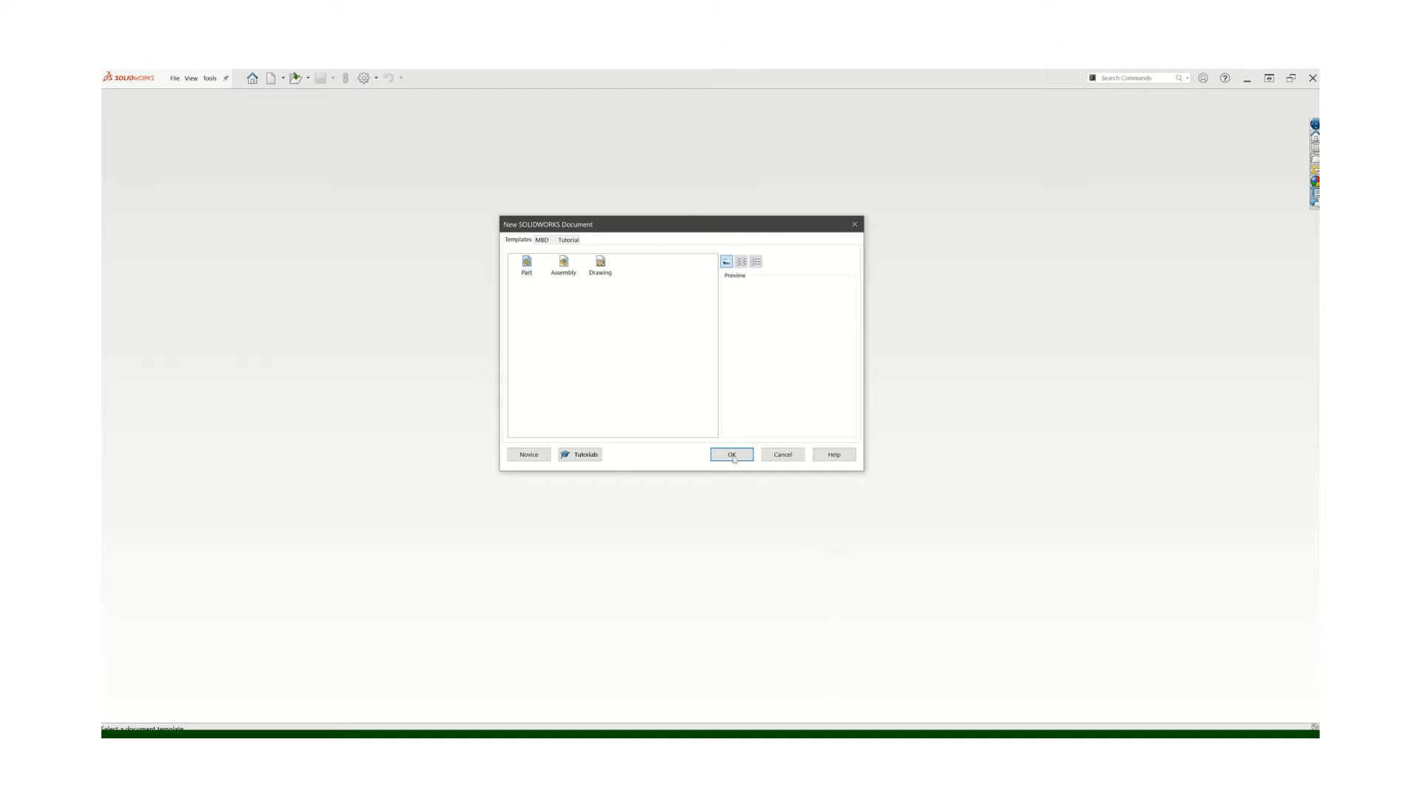
pyautogui.click(732, 456)
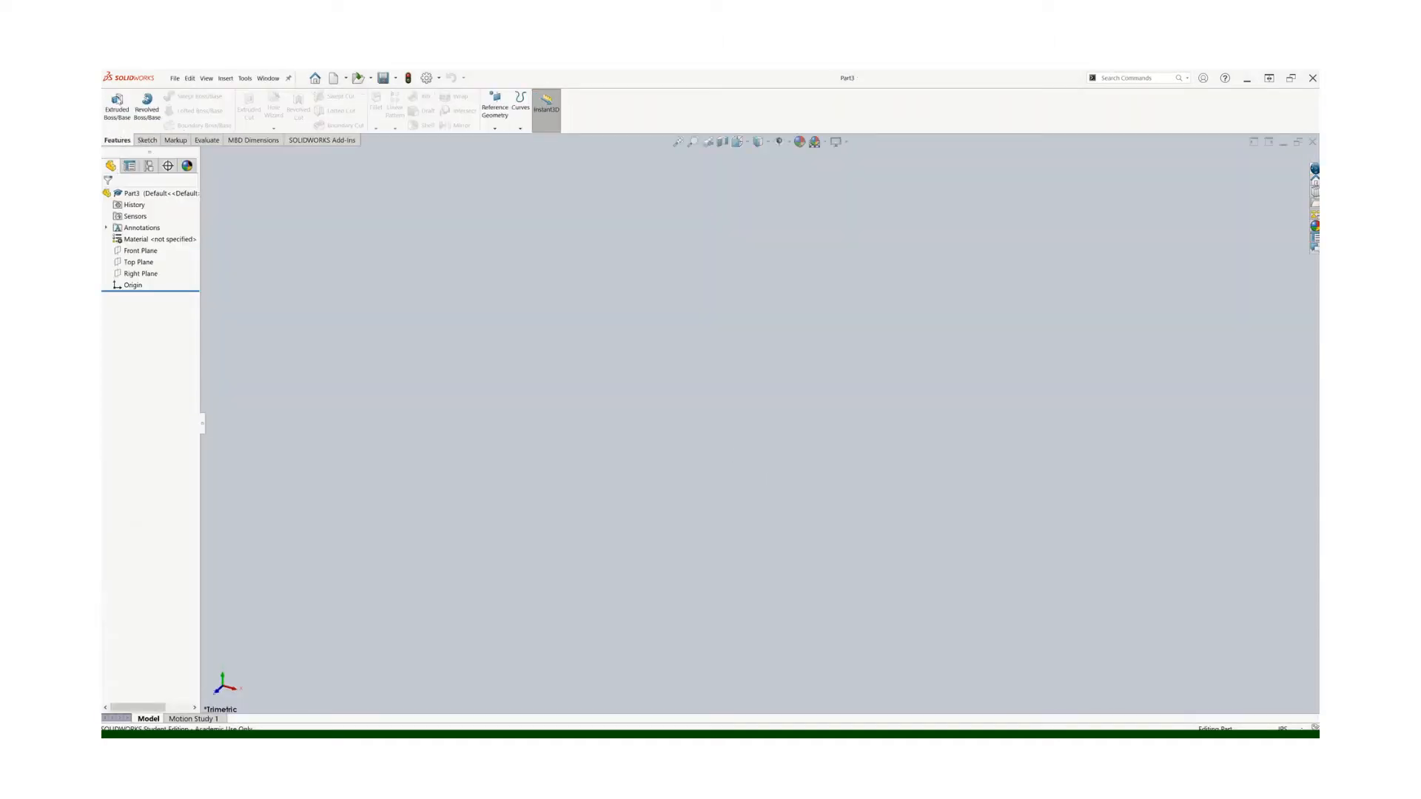
# - Begin a boss extrude on the Right Plane and sketch a rectangle from the origin, about 3.97 in wide by 2.50 in high
pyautogui.click(117, 107)
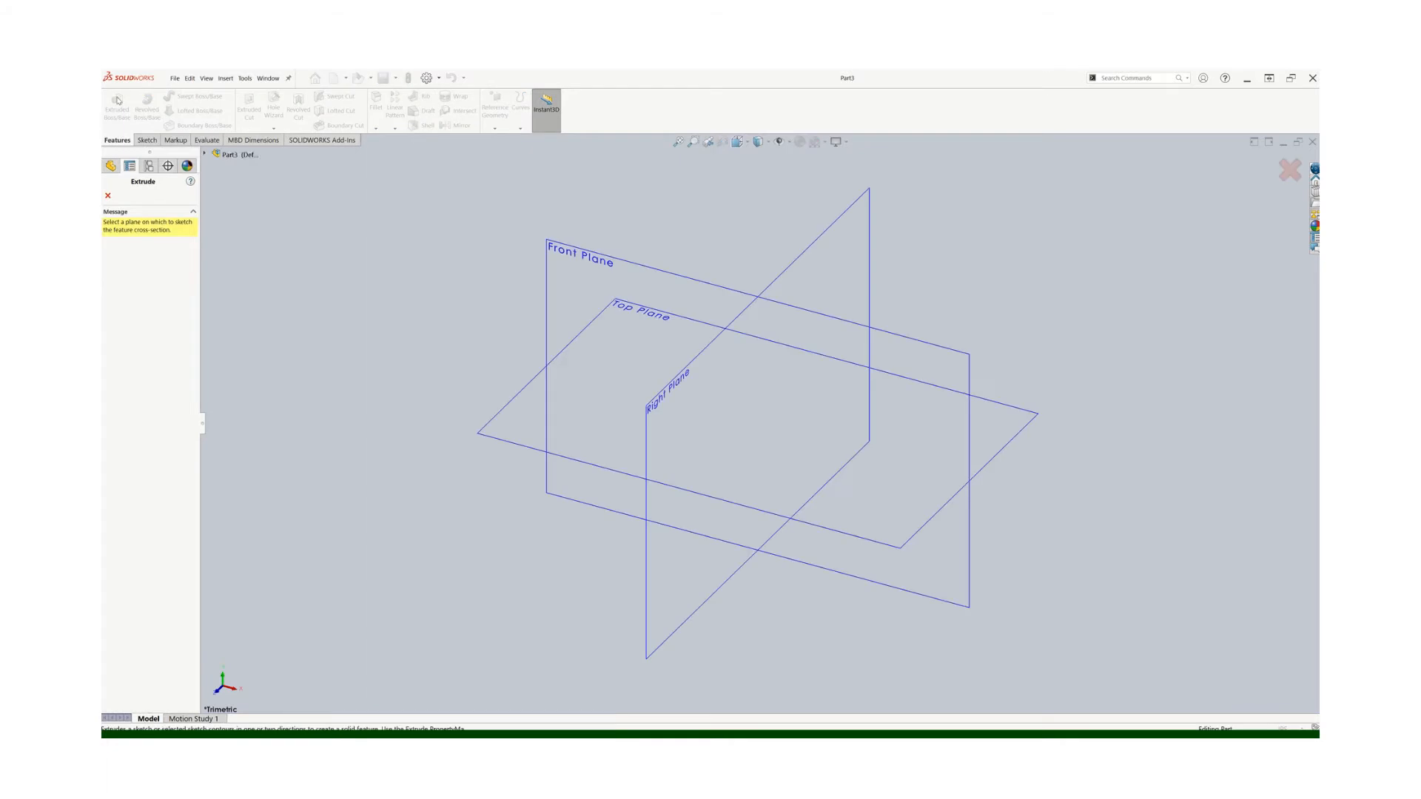
pyautogui.click(654, 424)
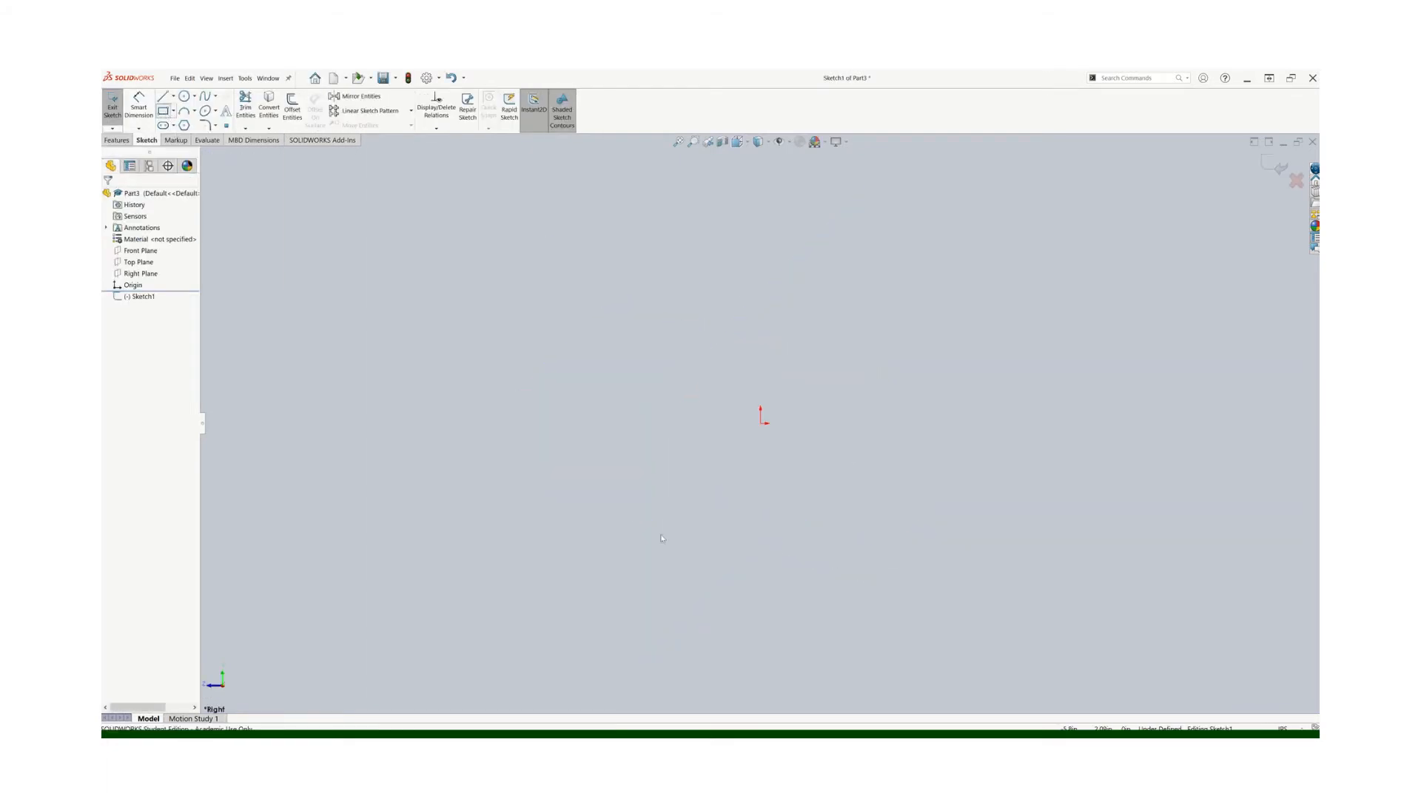
pyautogui.click(164, 112)
pyautogui.click(760, 423)
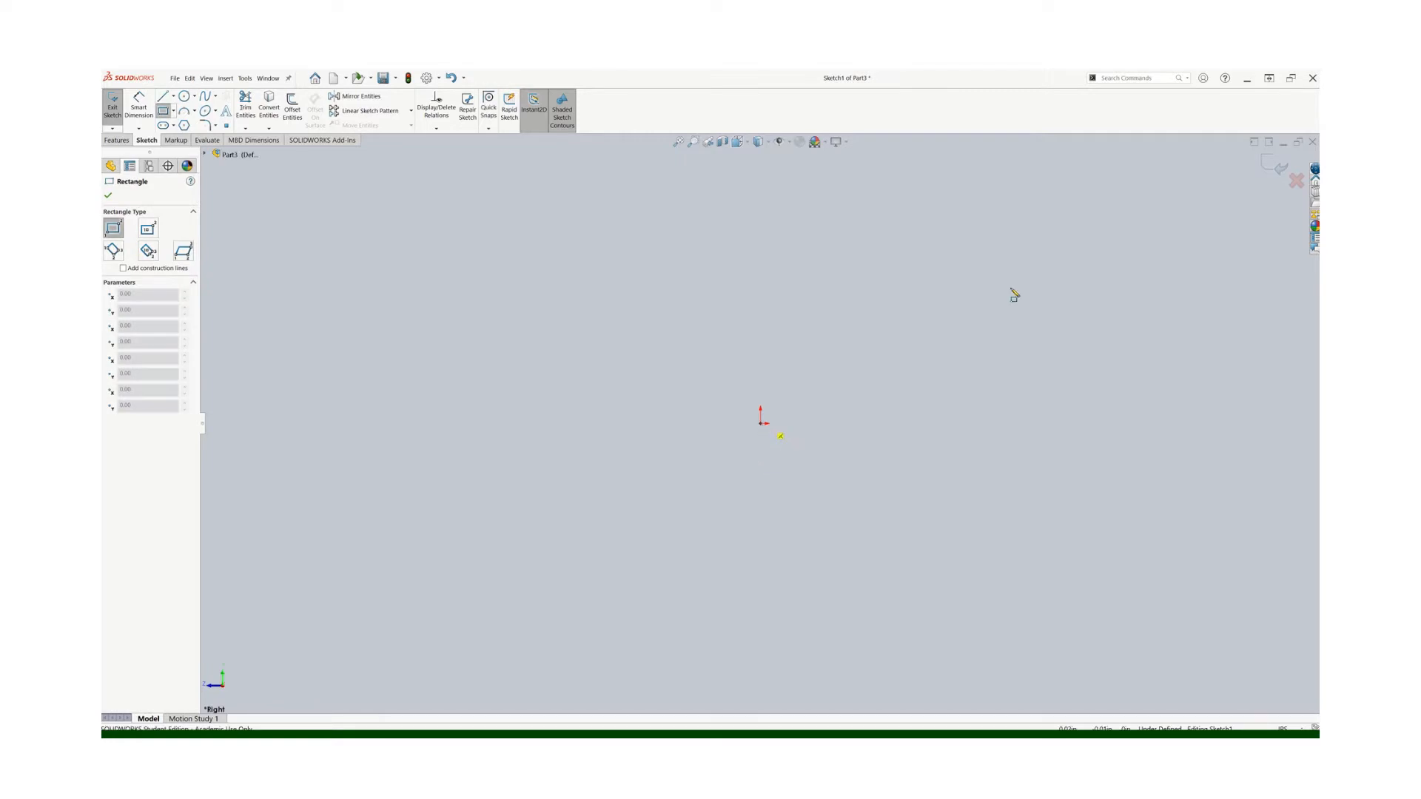
pyautogui.click(1127, 192)
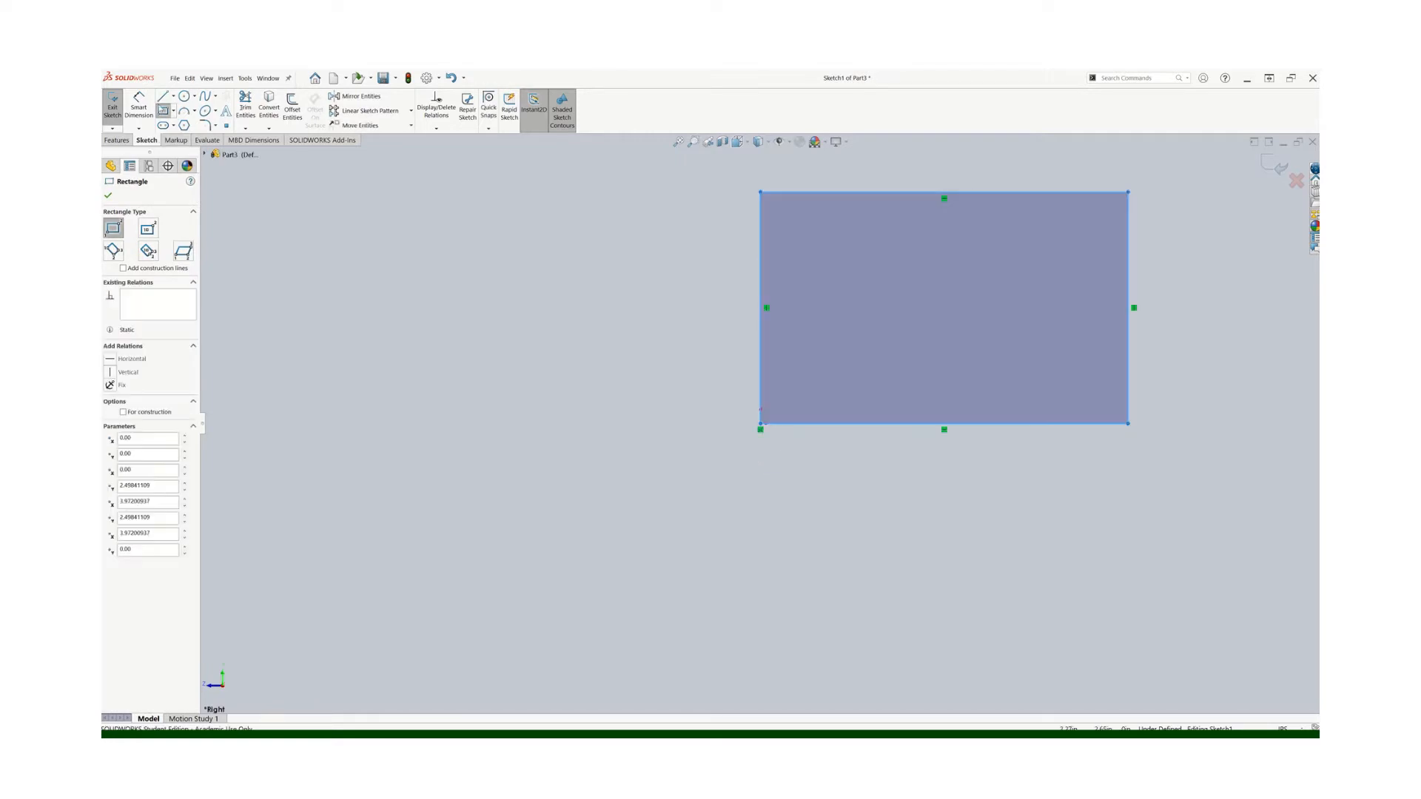
# - Dimension the rectangle with a width of 3 in and a height of 2 in
pyautogui.click(139, 107)
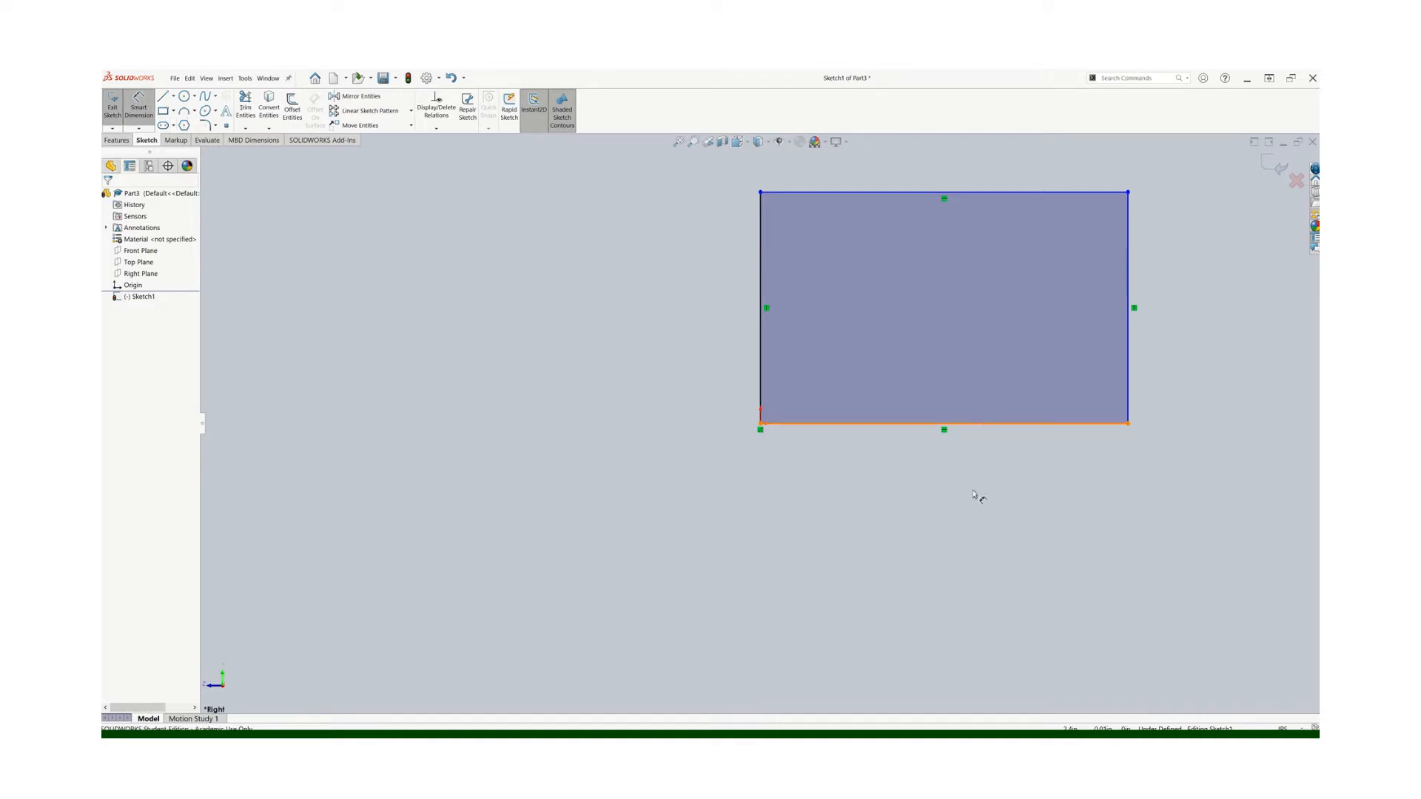
pyautogui.click(995, 494)
pyautogui.click(1000, 502)
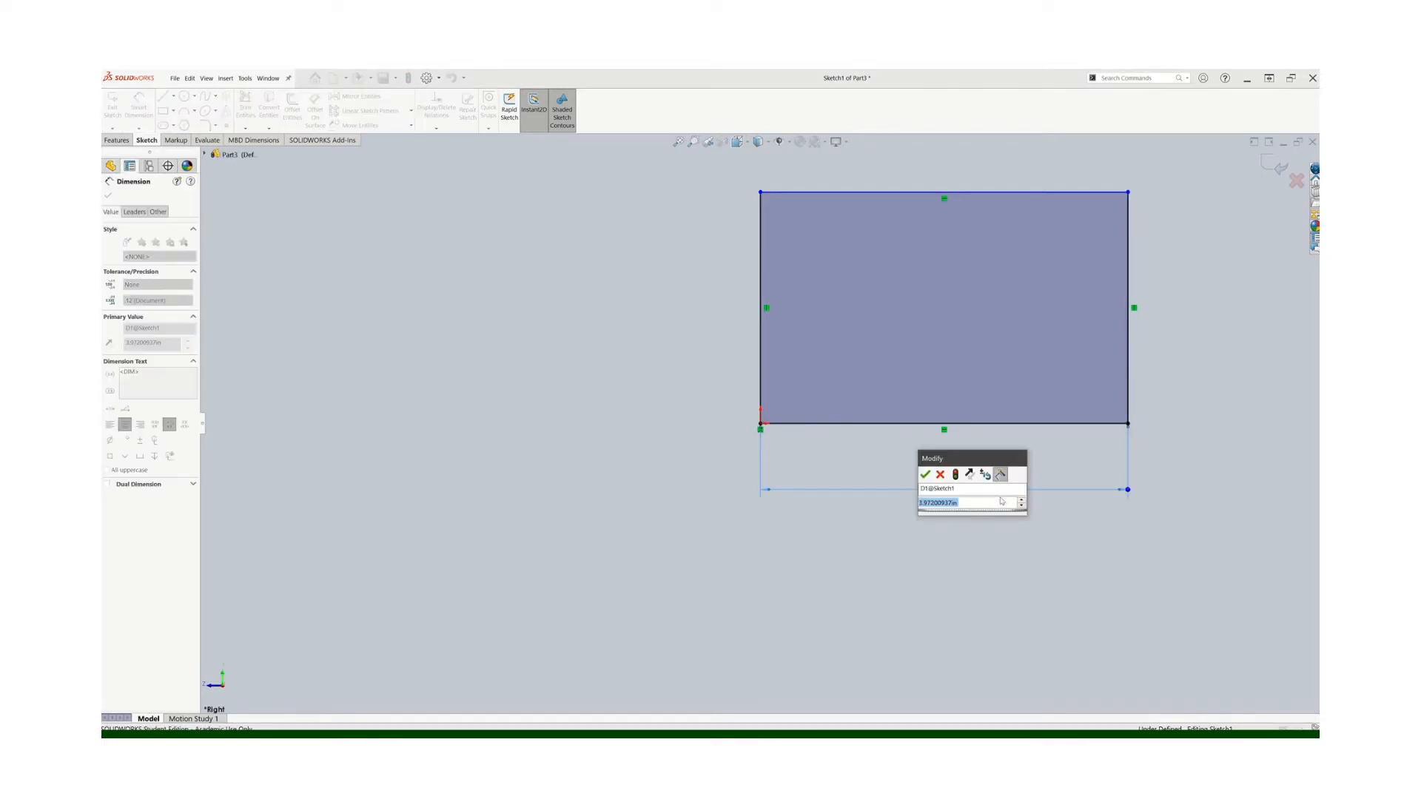
pyautogui.write('3')
pyautogui.press('Return')
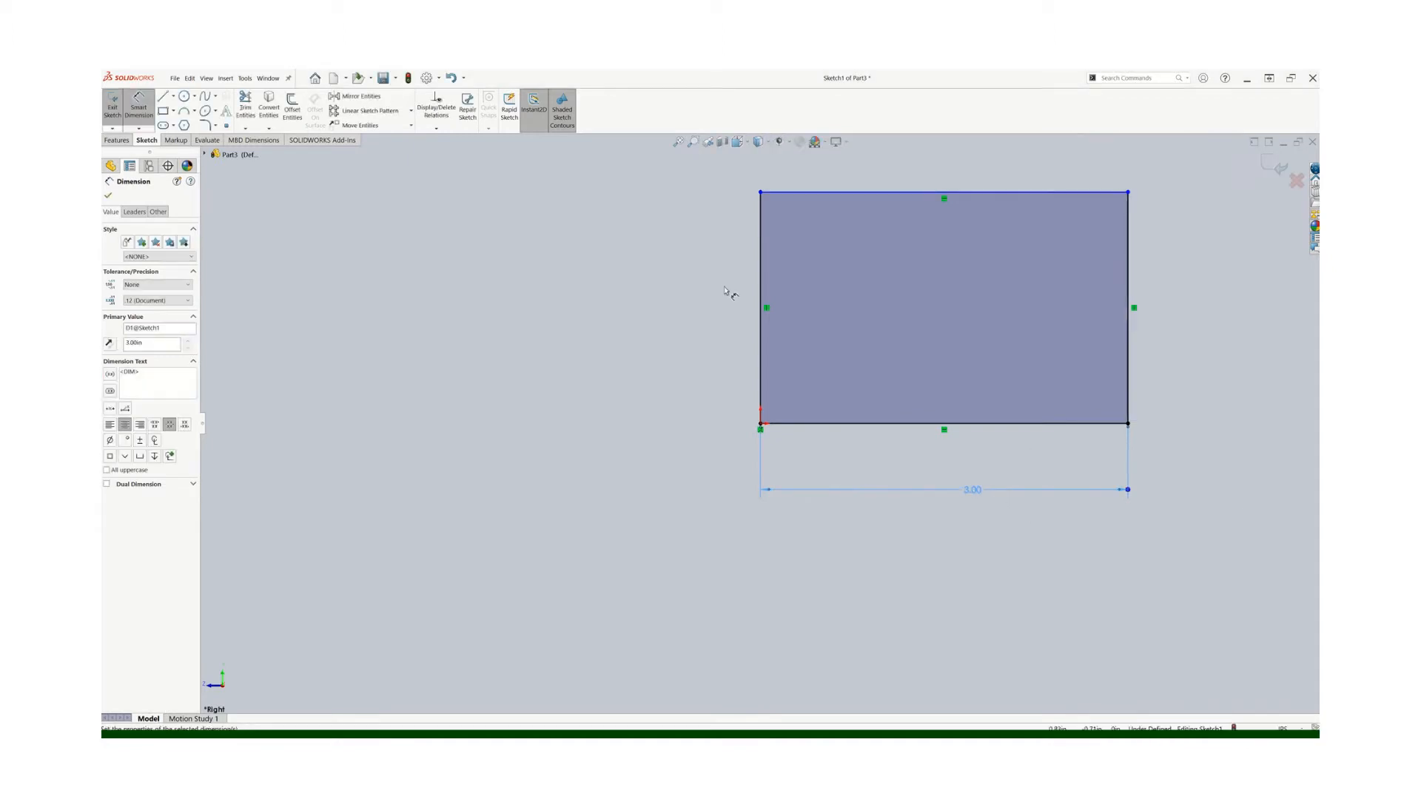
pyautogui.click(761, 296)
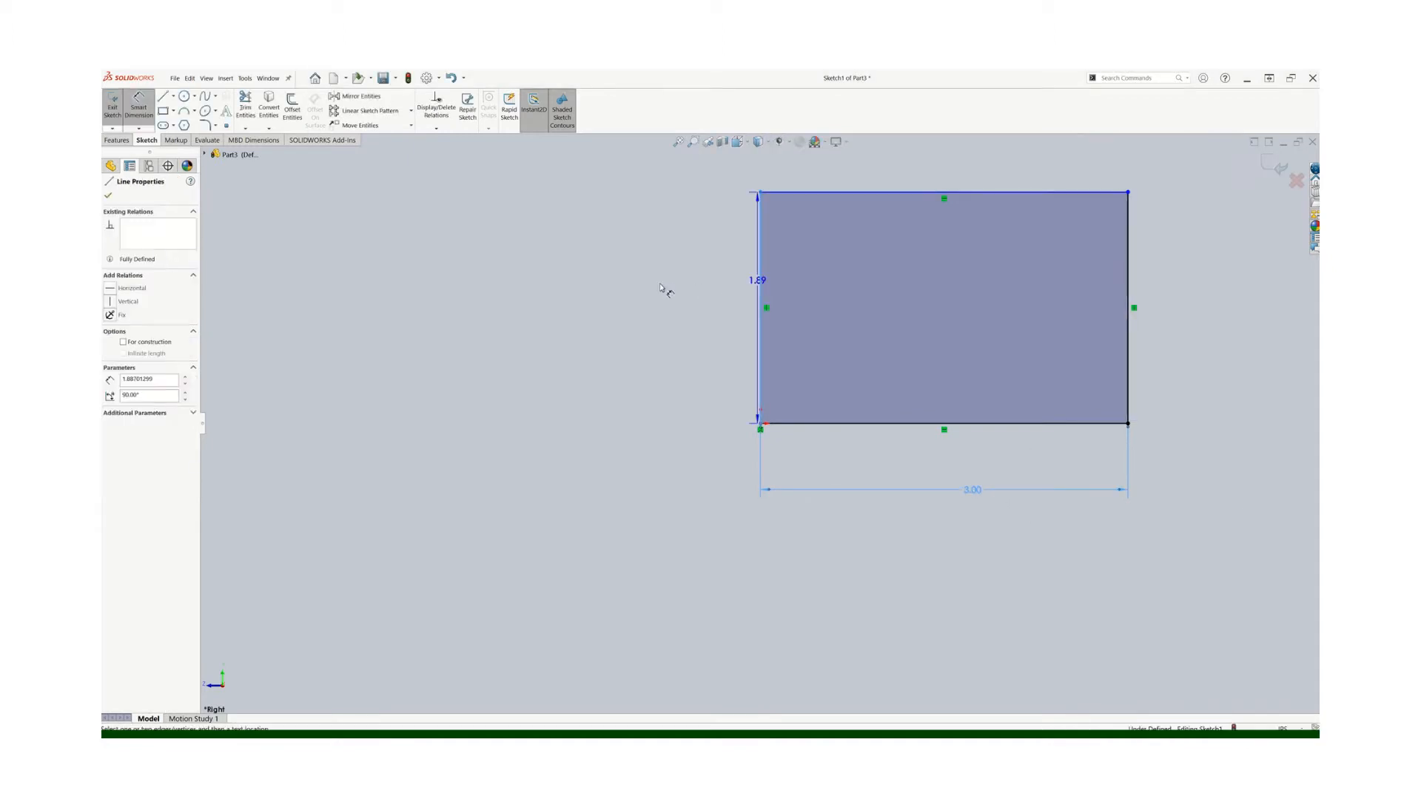
pyautogui.click(660, 285)
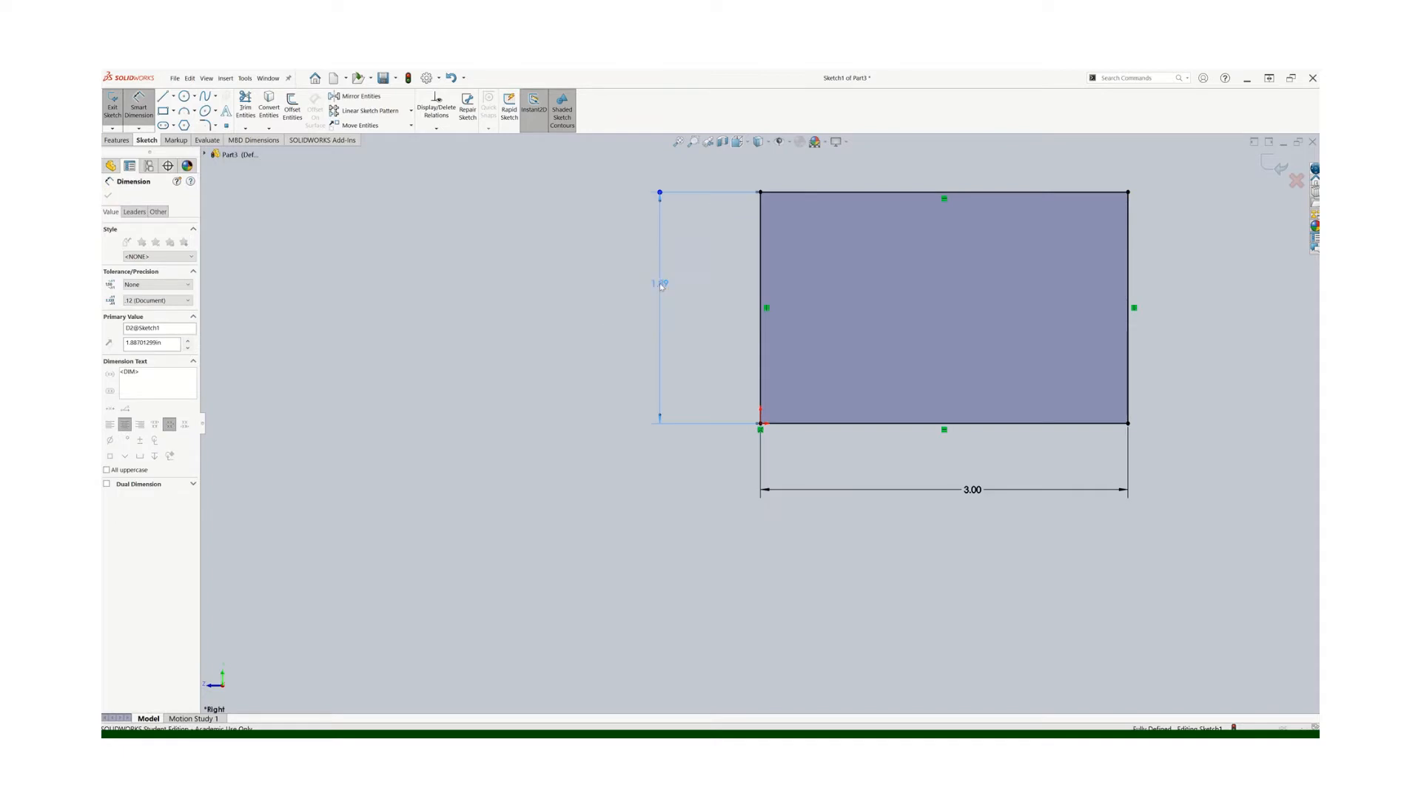
pyautogui.write('2')
pyautogui.press('Return')
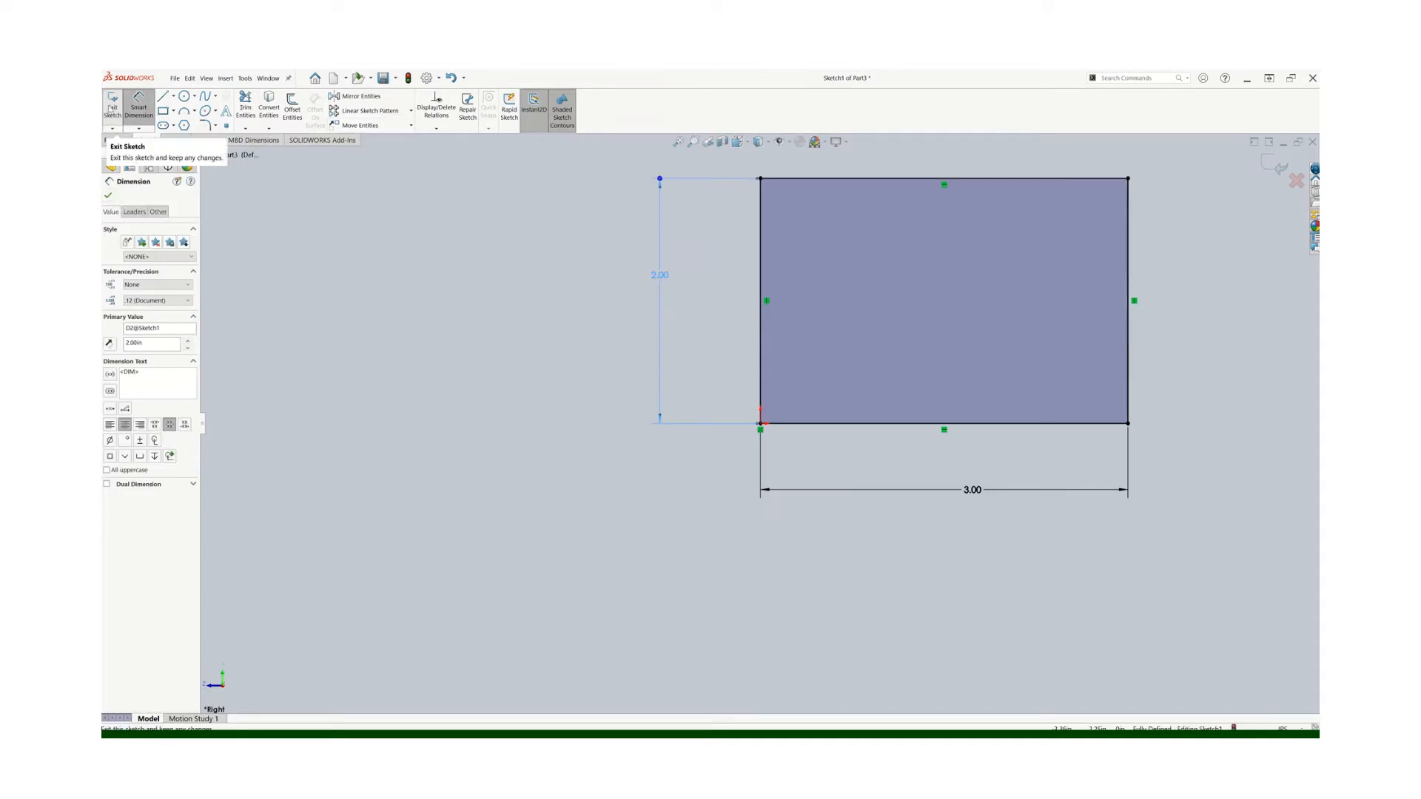
# - Finish the sketch and extrude the rectangle into a solid block with a blind depth of 2 in
pyautogui.click(139, 105)
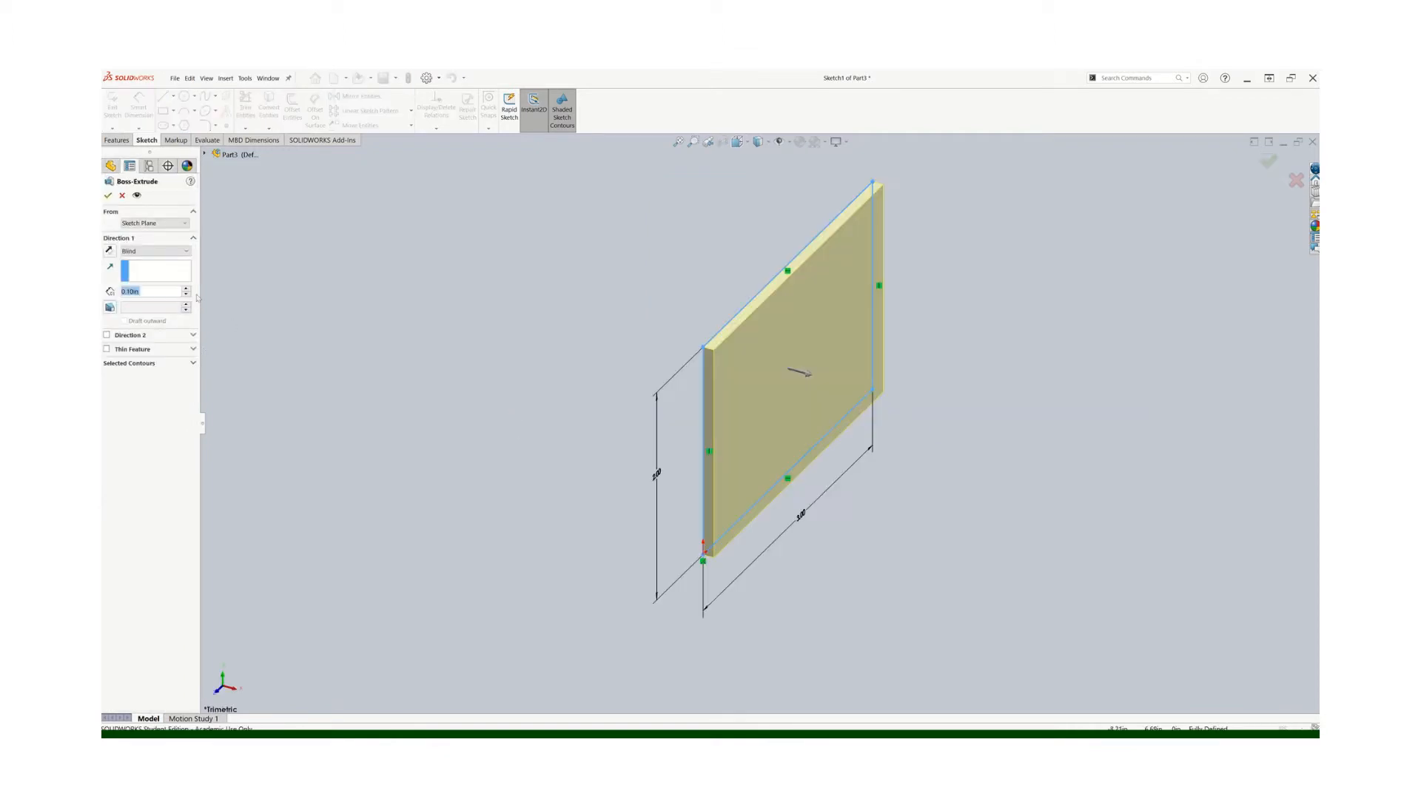
pyautogui.write('2')
pyautogui.press('Return')
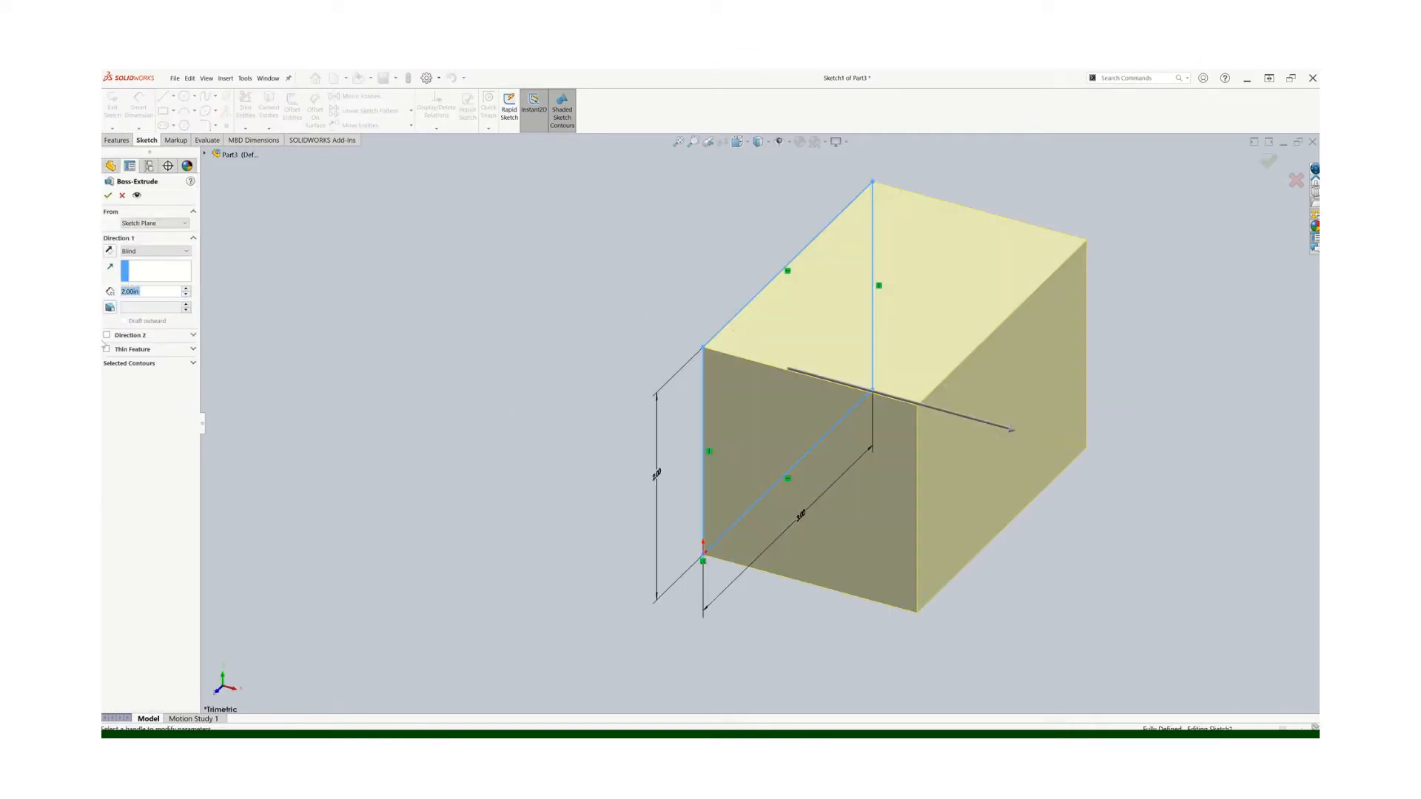
pyautogui.click(108, 195)
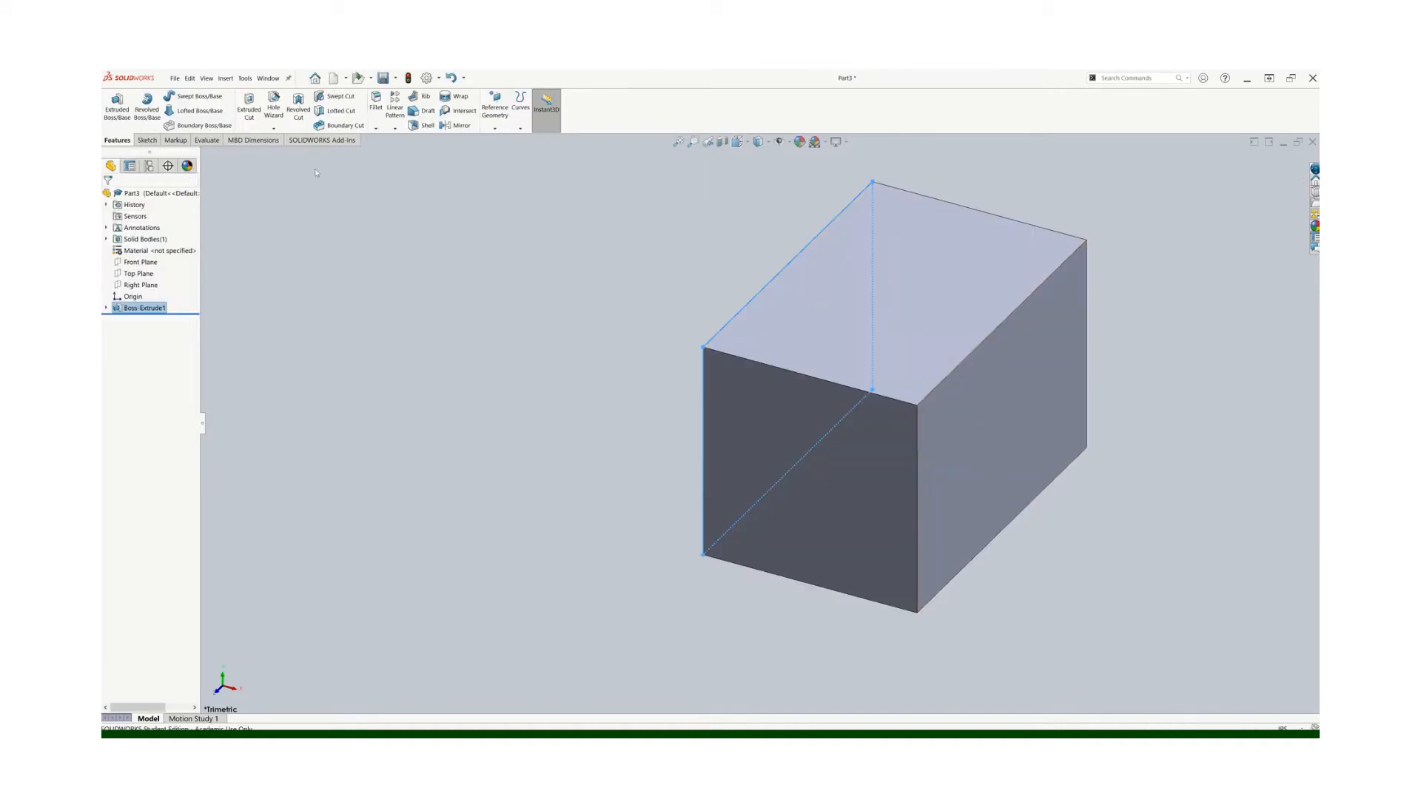
# - Begin an extruded cut on the block's 3 by 2 in side face and sketch a rectangle about 1.96 by 1.17 in from its upper front corner
pyautogui.click(255, 105)
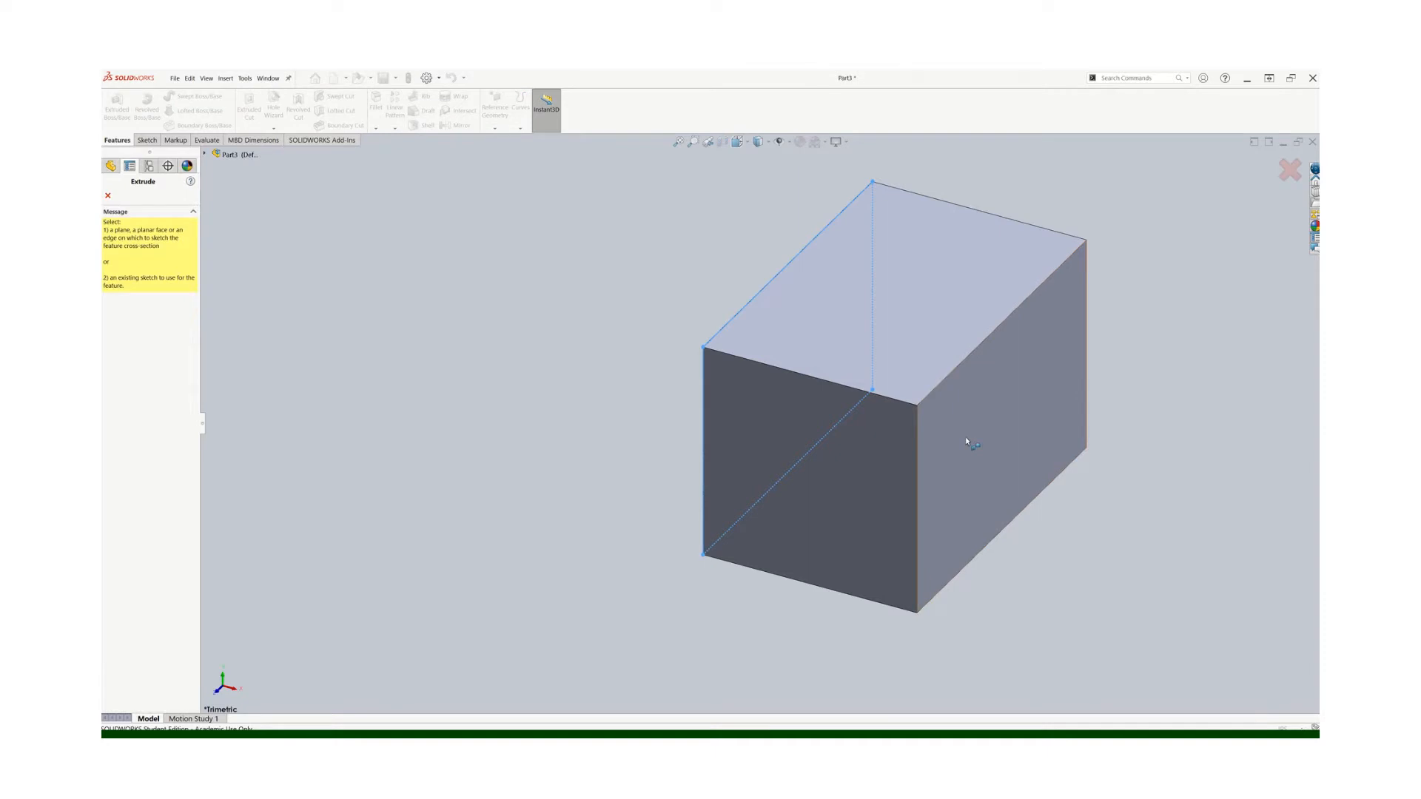
pyautogui.click(789, 299)
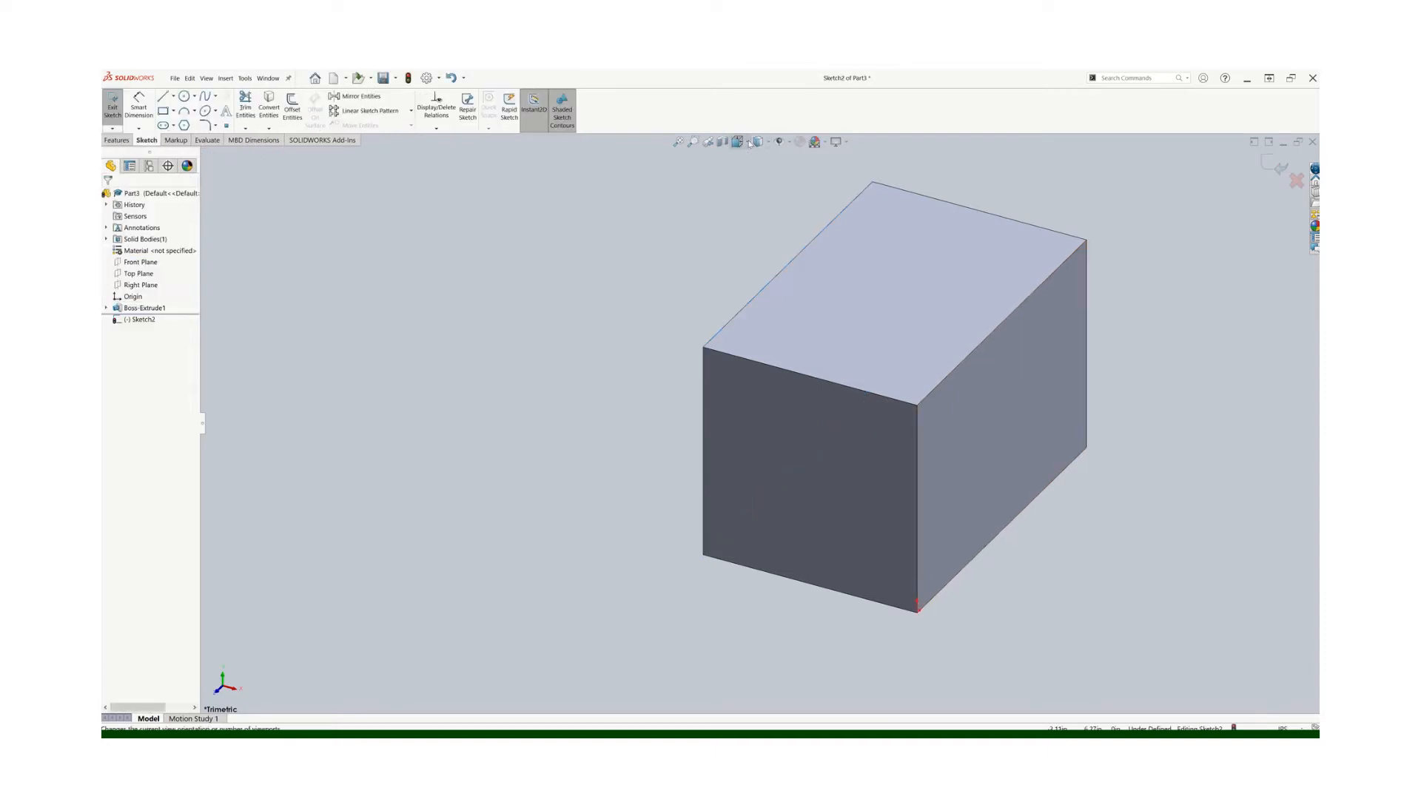
pyautogui.click(750, 144)
pyautogui.click(796, 206)
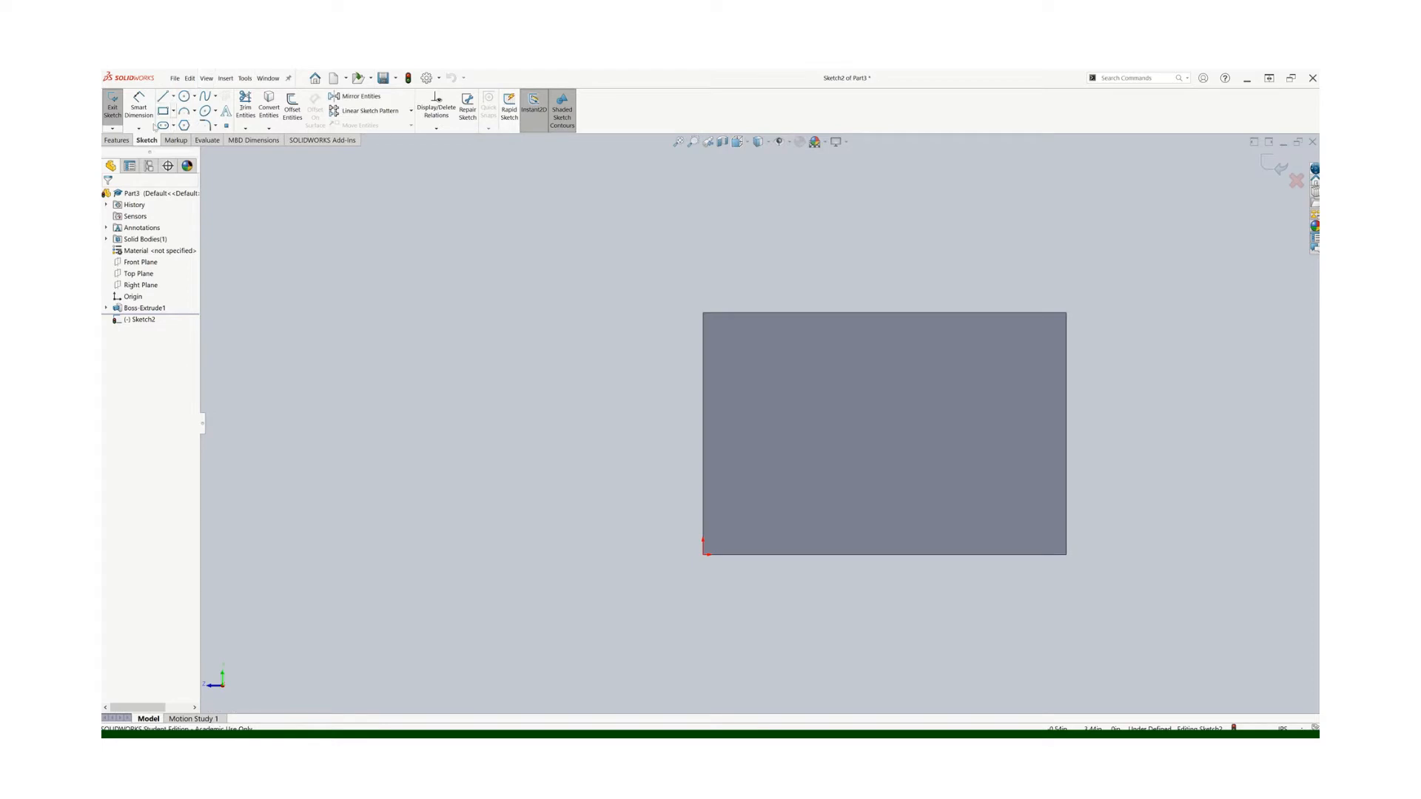
pyautogui.click(163, 110)
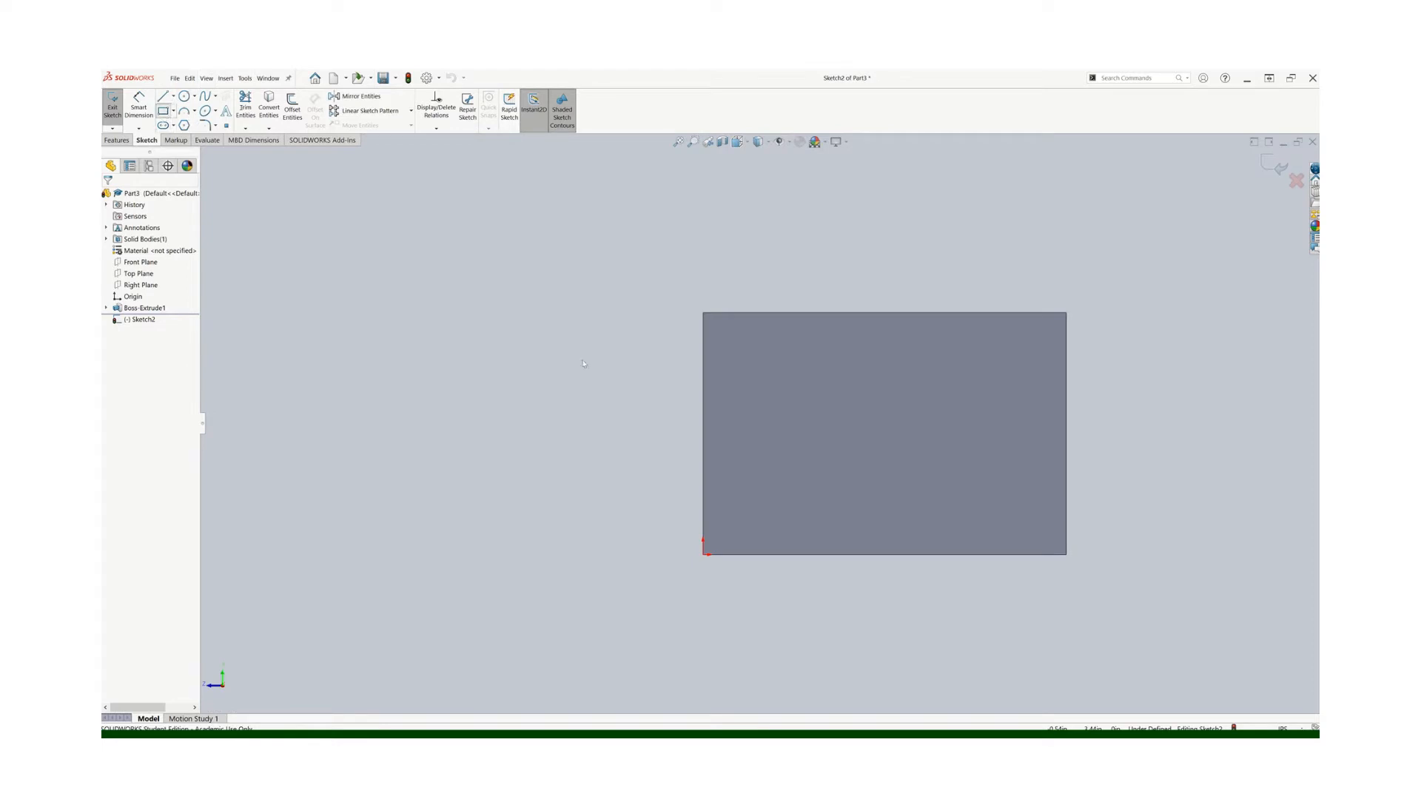
pyautogui.click(703, 314)
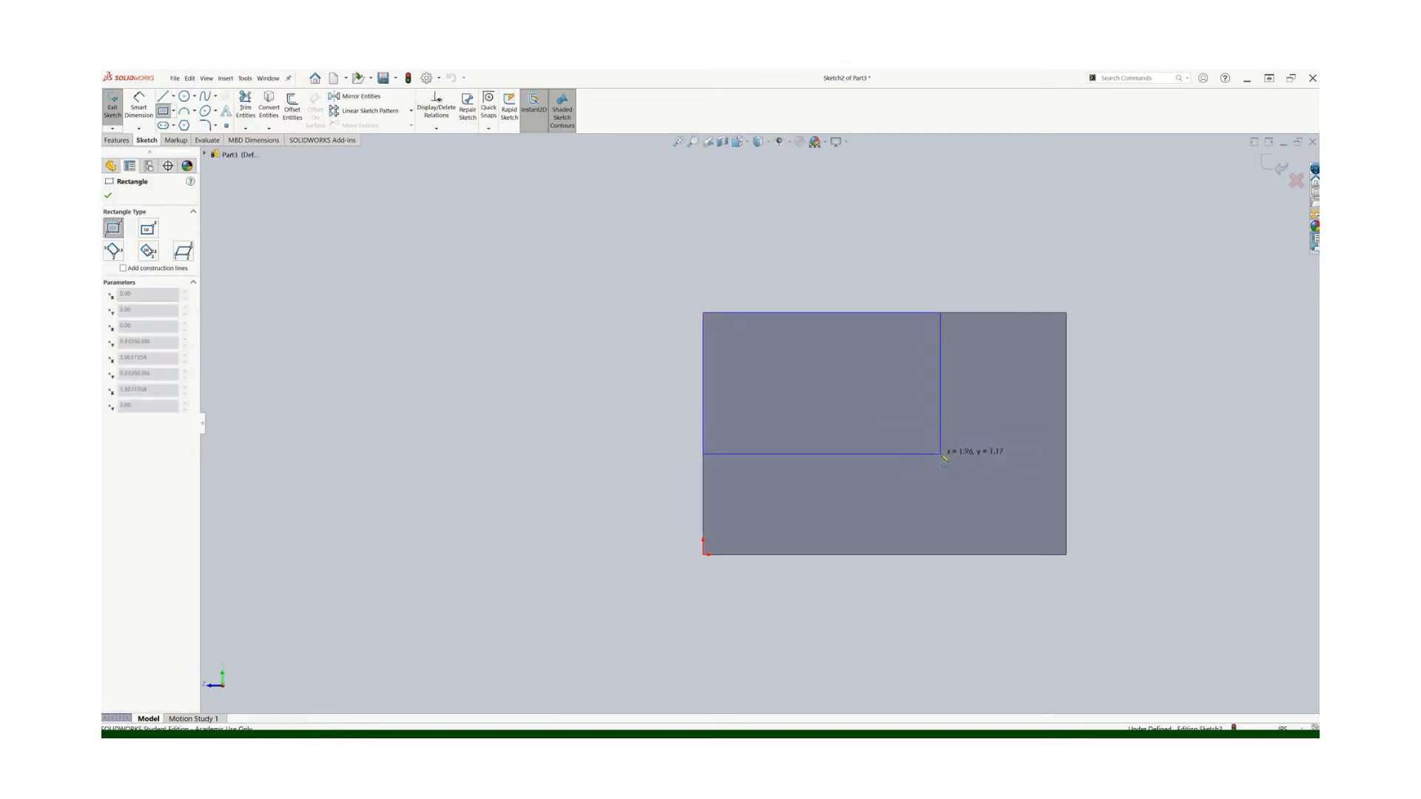
pyautogui.click(940, 453)
# - Dimension the cut rectangle with a height of 1 in and a width of 2 in
pyautogui.click(138, 107)
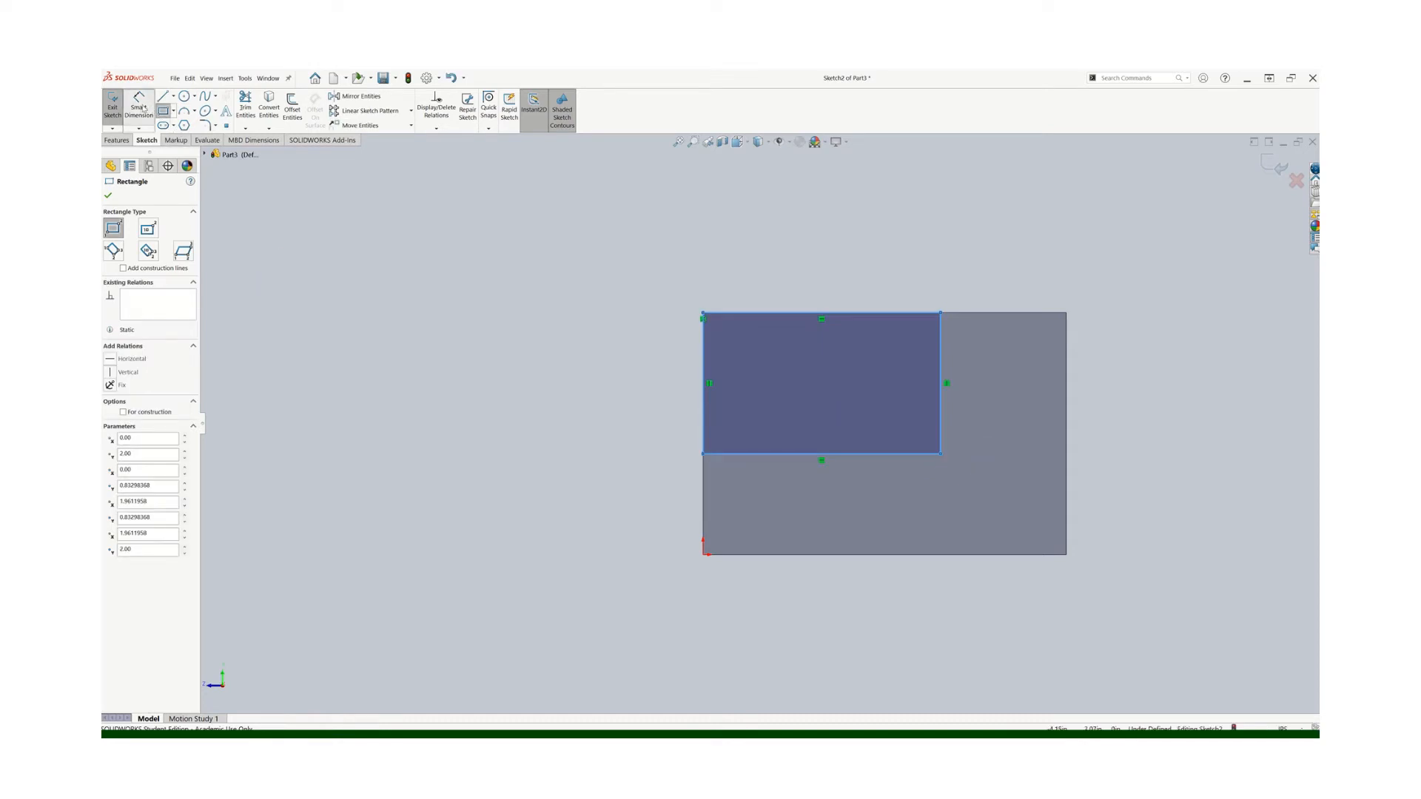
pyautogui.click(703, 374)
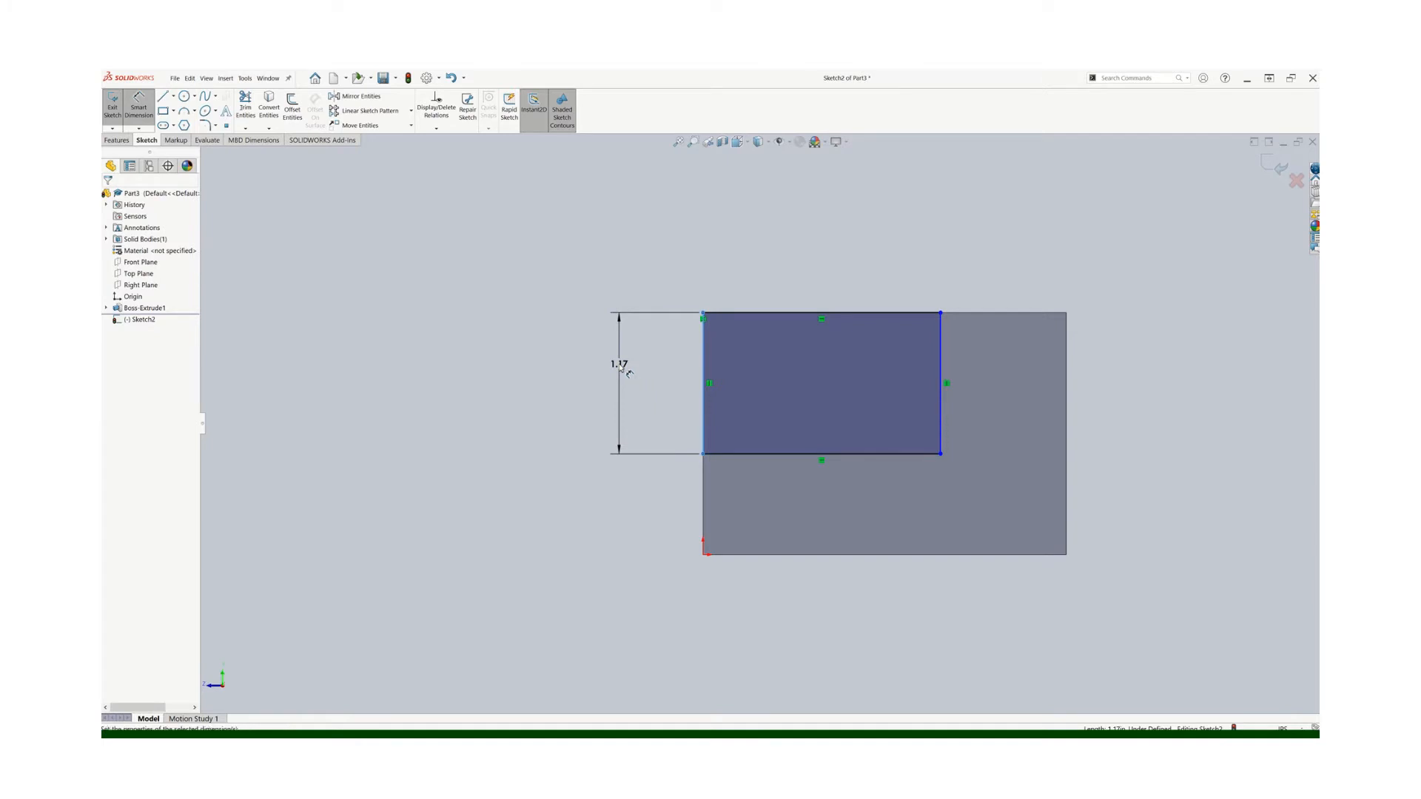
pyautogui.click(620, 366)
pyautogui.write('1')
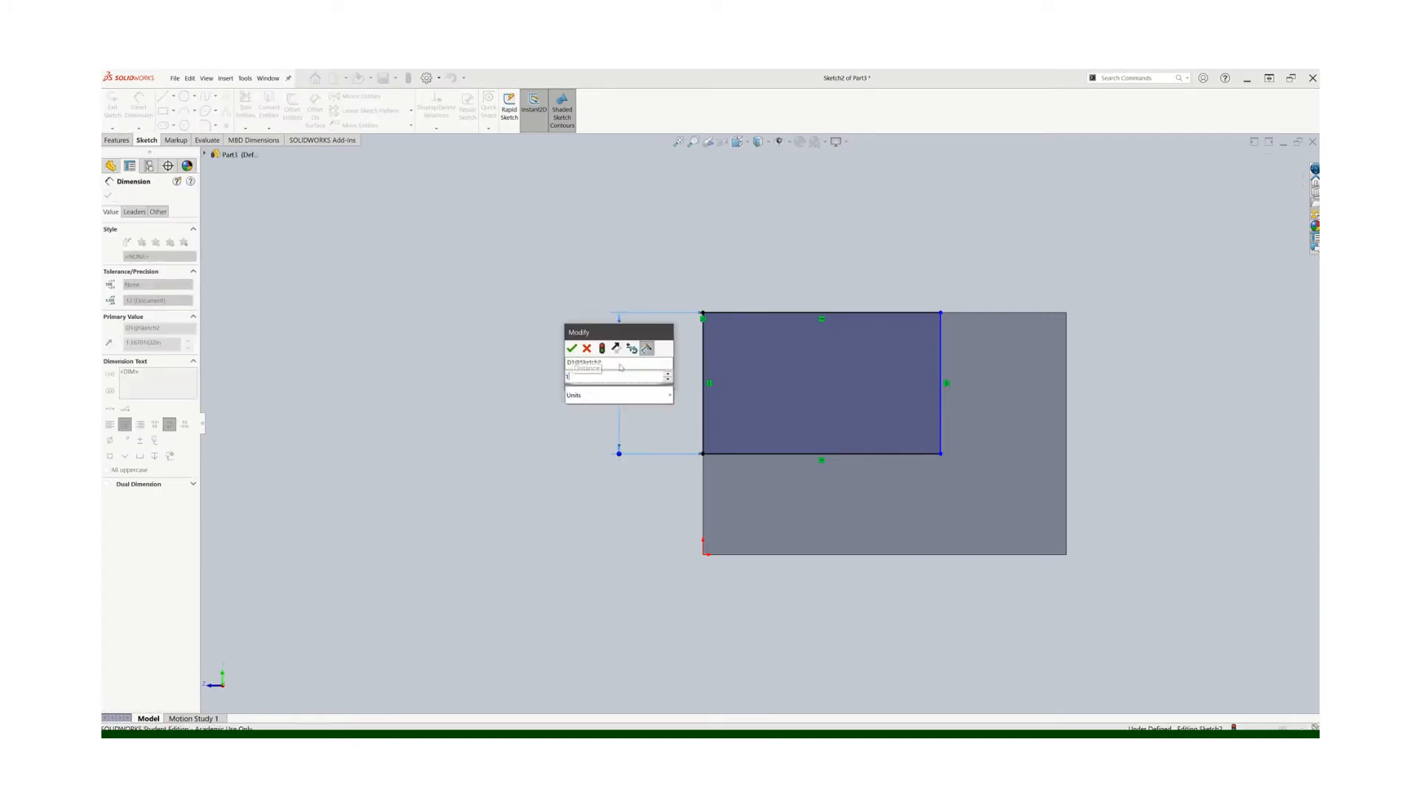
pyautogui.press('Return')
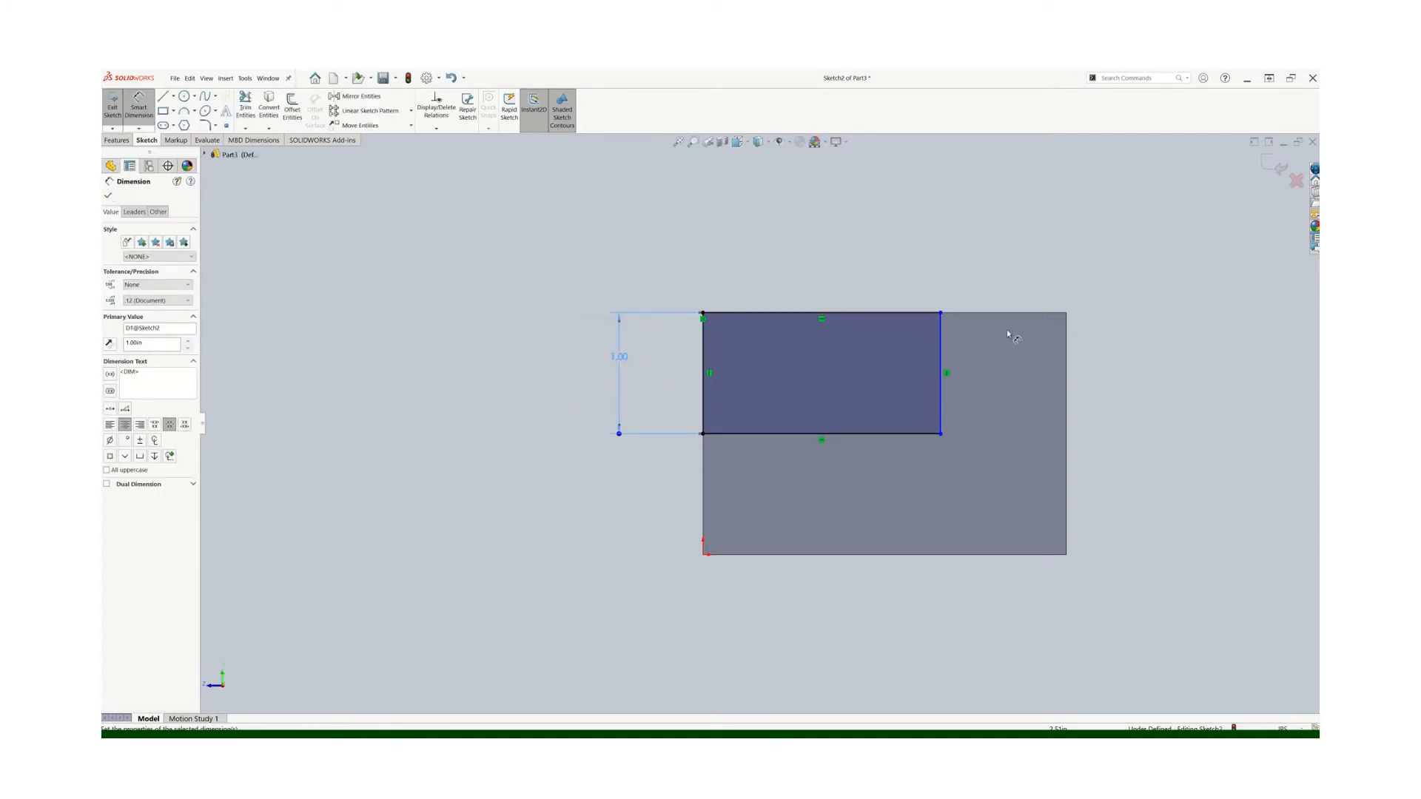
pyautogui.click(883, 432)
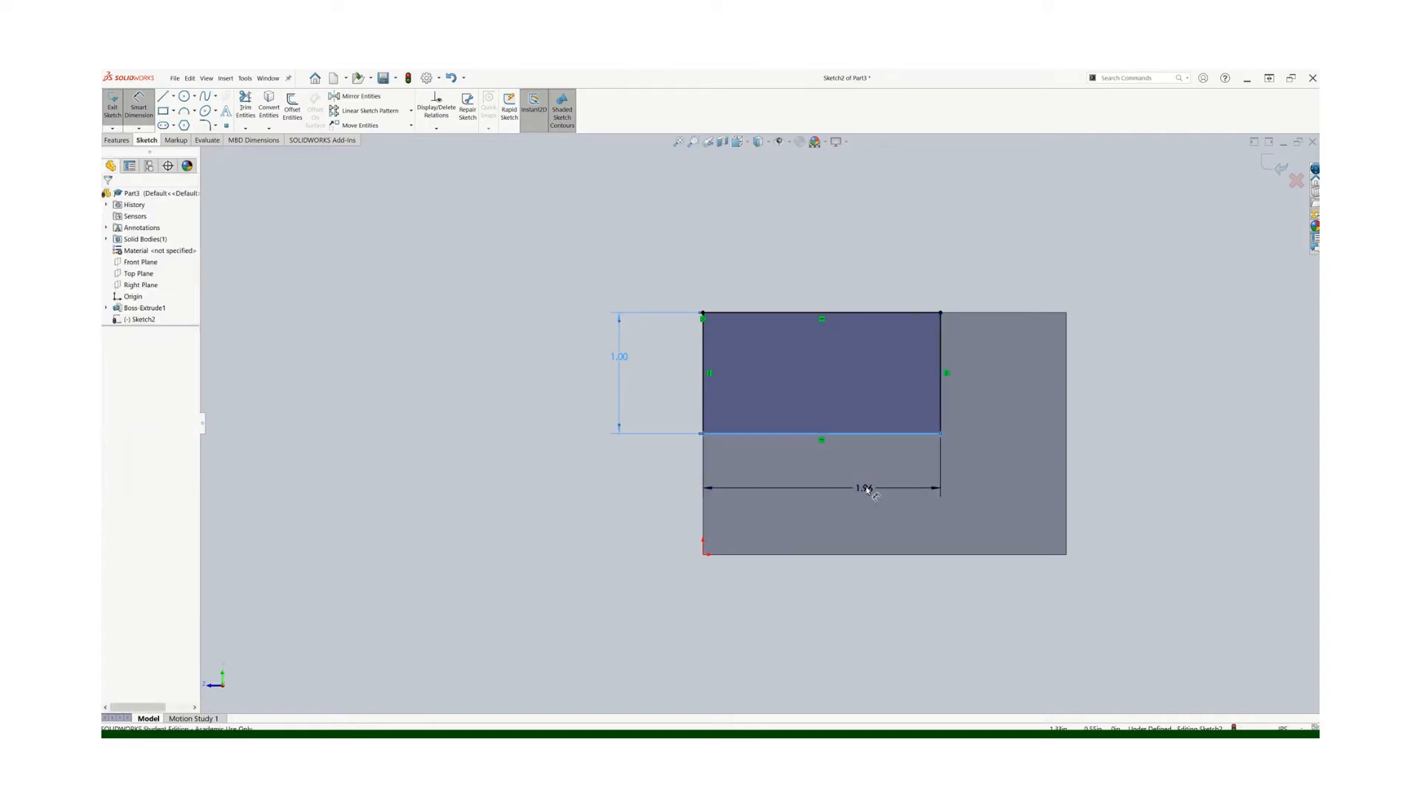
pyautogui.click(864, 490)
pyautogui.write('2')
pyautogui.press('Return')
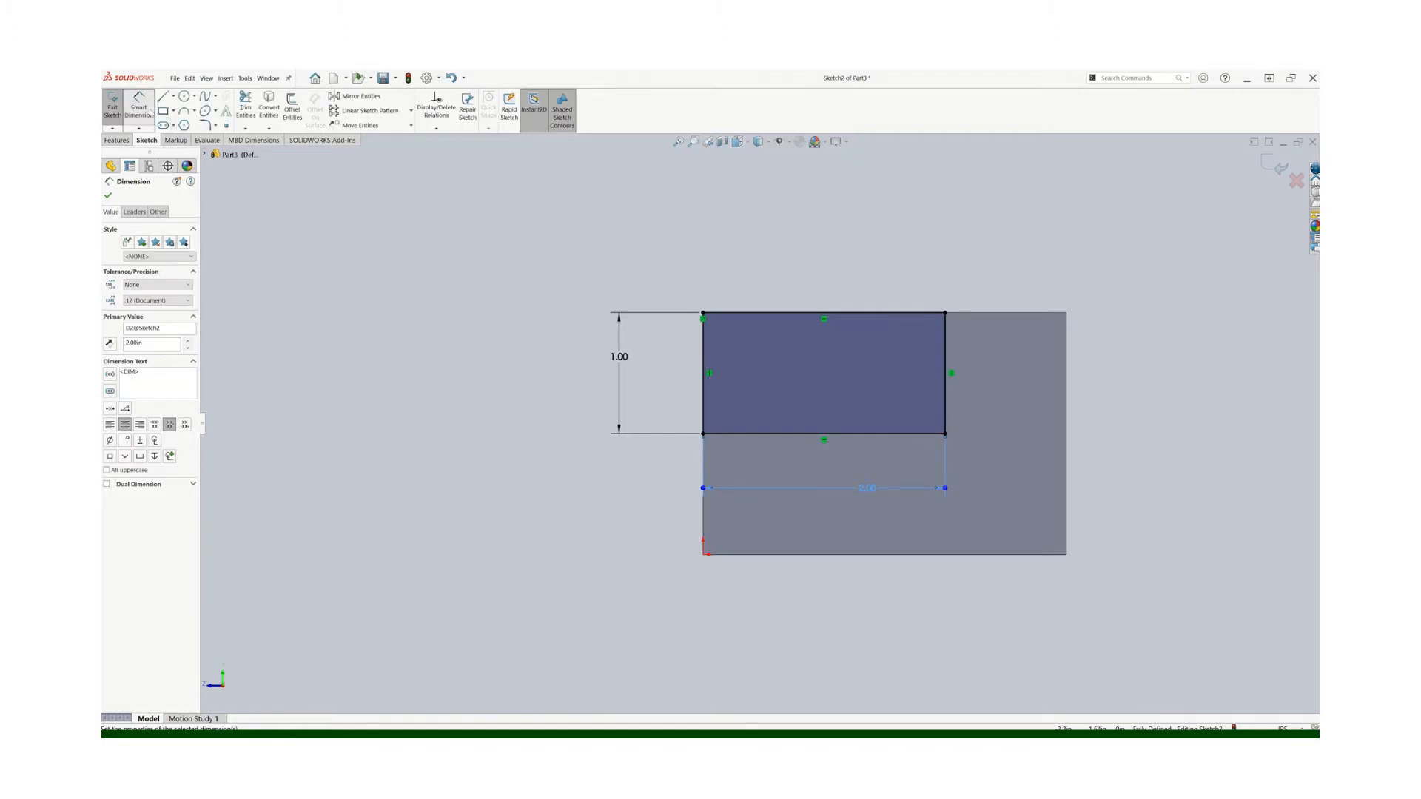
# - Finish the sketch and cut the rectangle out of the block with the Through All end condition, viewing the part in isometric
pyautogui.click(121, 116)
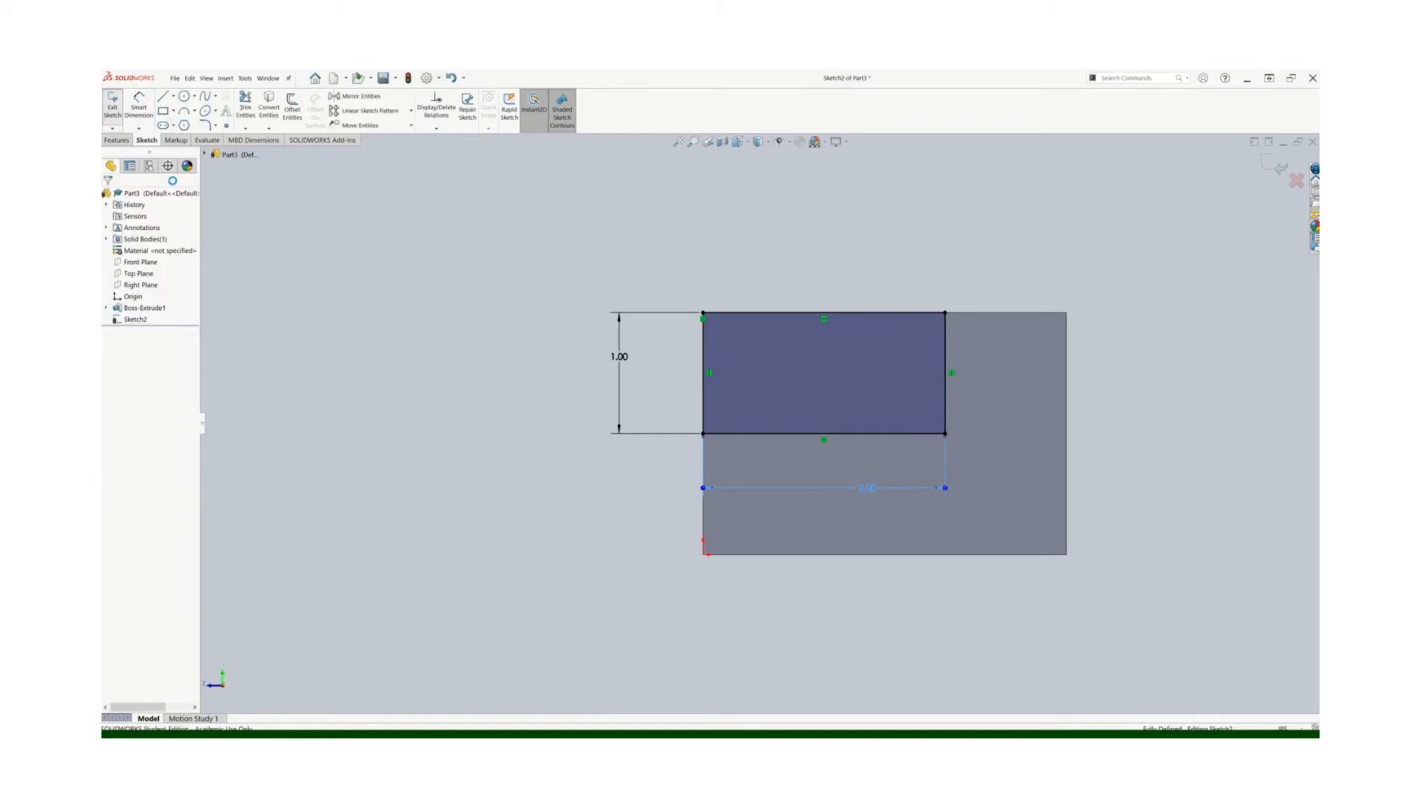
pyautogui.click(747, 144)
pyautogui.click(798, 172)
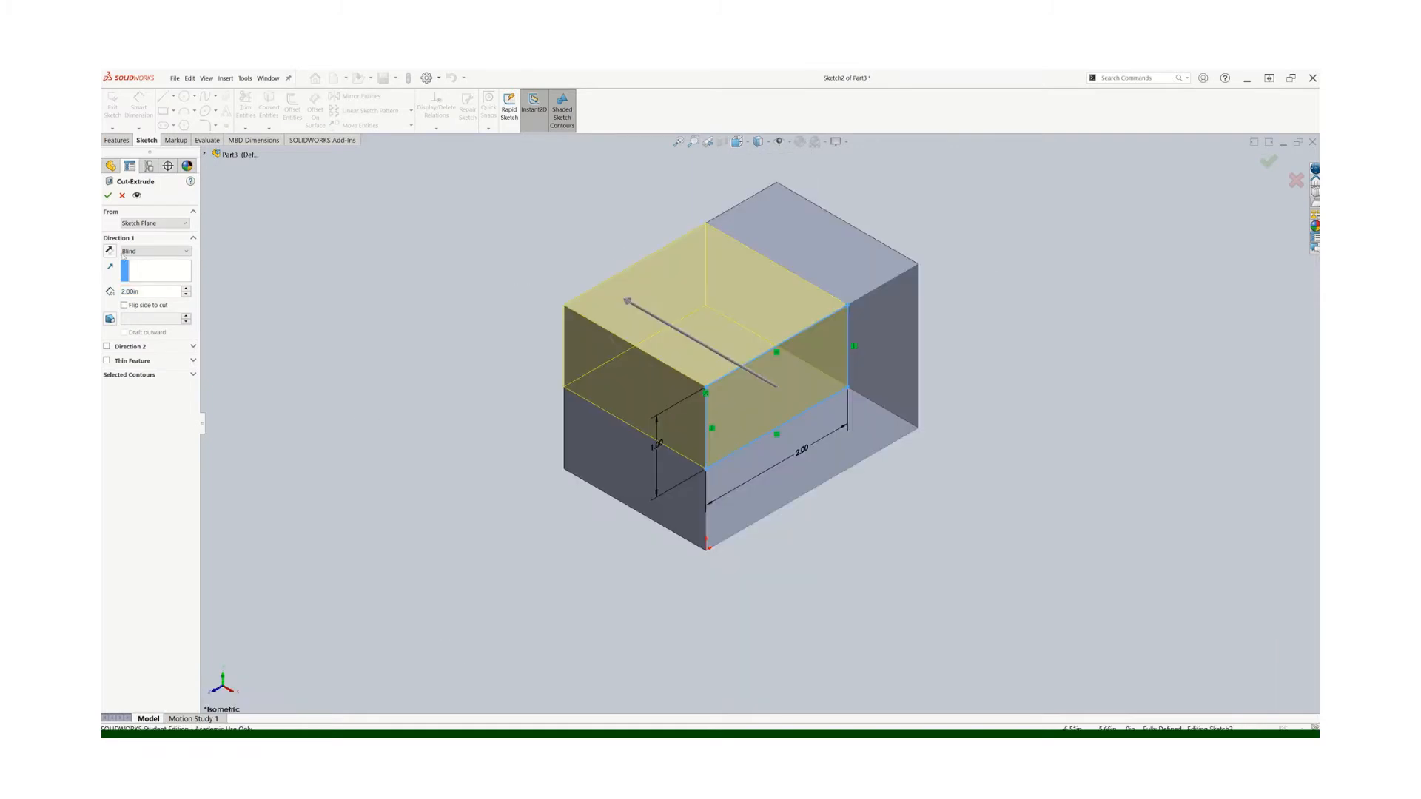
pyautogui.click(185, 251)
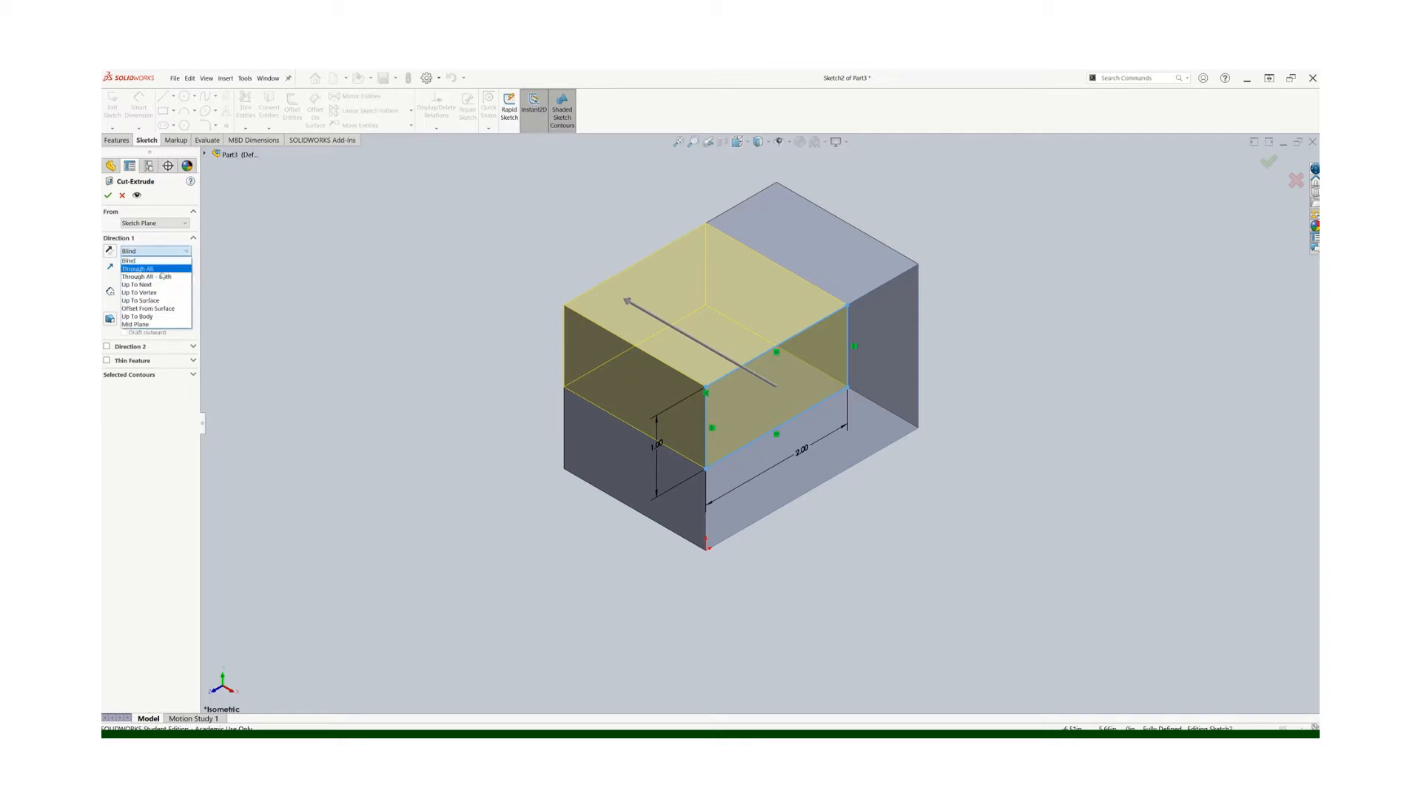
pyautogui.click(144, 272)
pyautogui.click(108, 196)
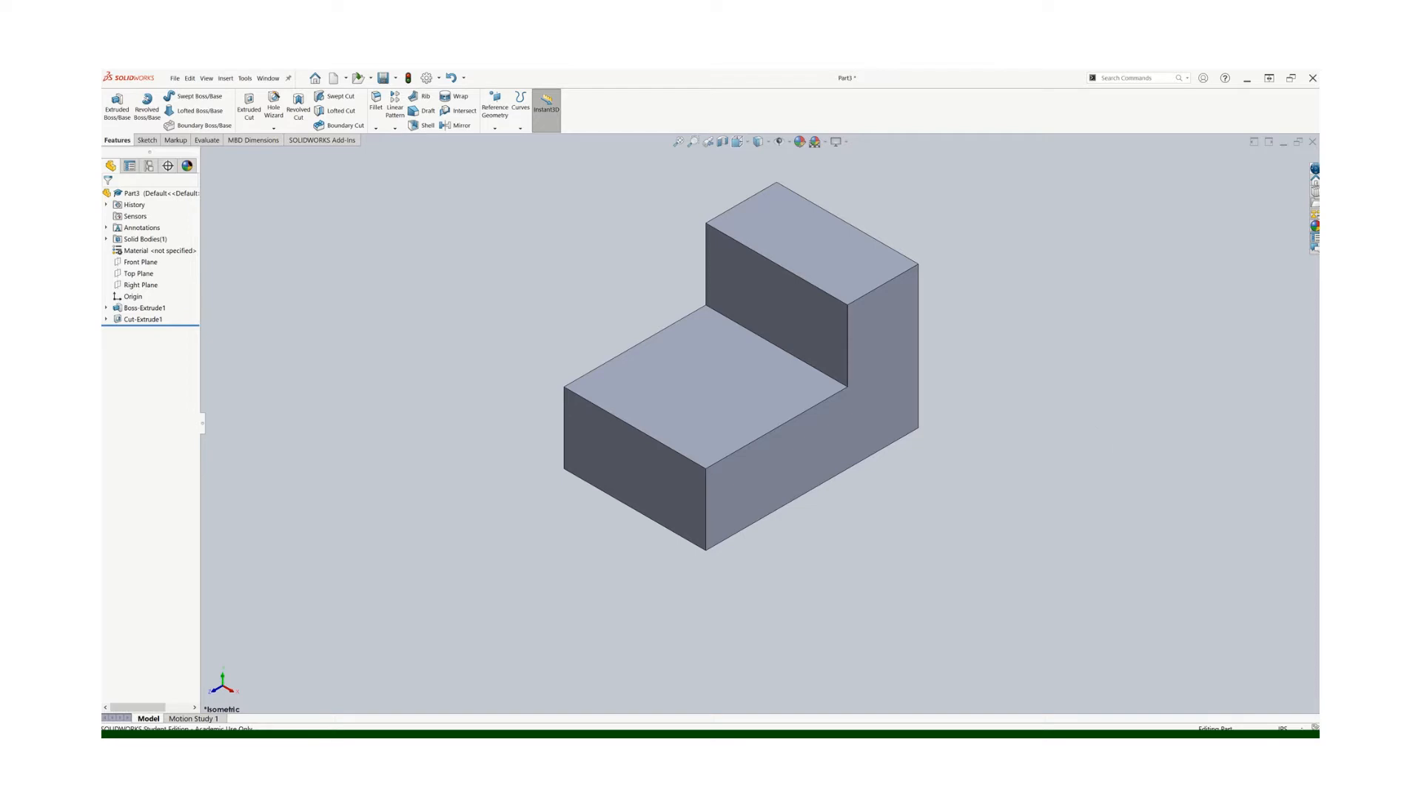
# - Check the isometric reference drawing and create a reference plane through the lower step's outer front and inner opposite vertices and the riser's upper outer vertex
pyautogui.moveTo(632, 71); pyautogui.dragTo(562, 154)
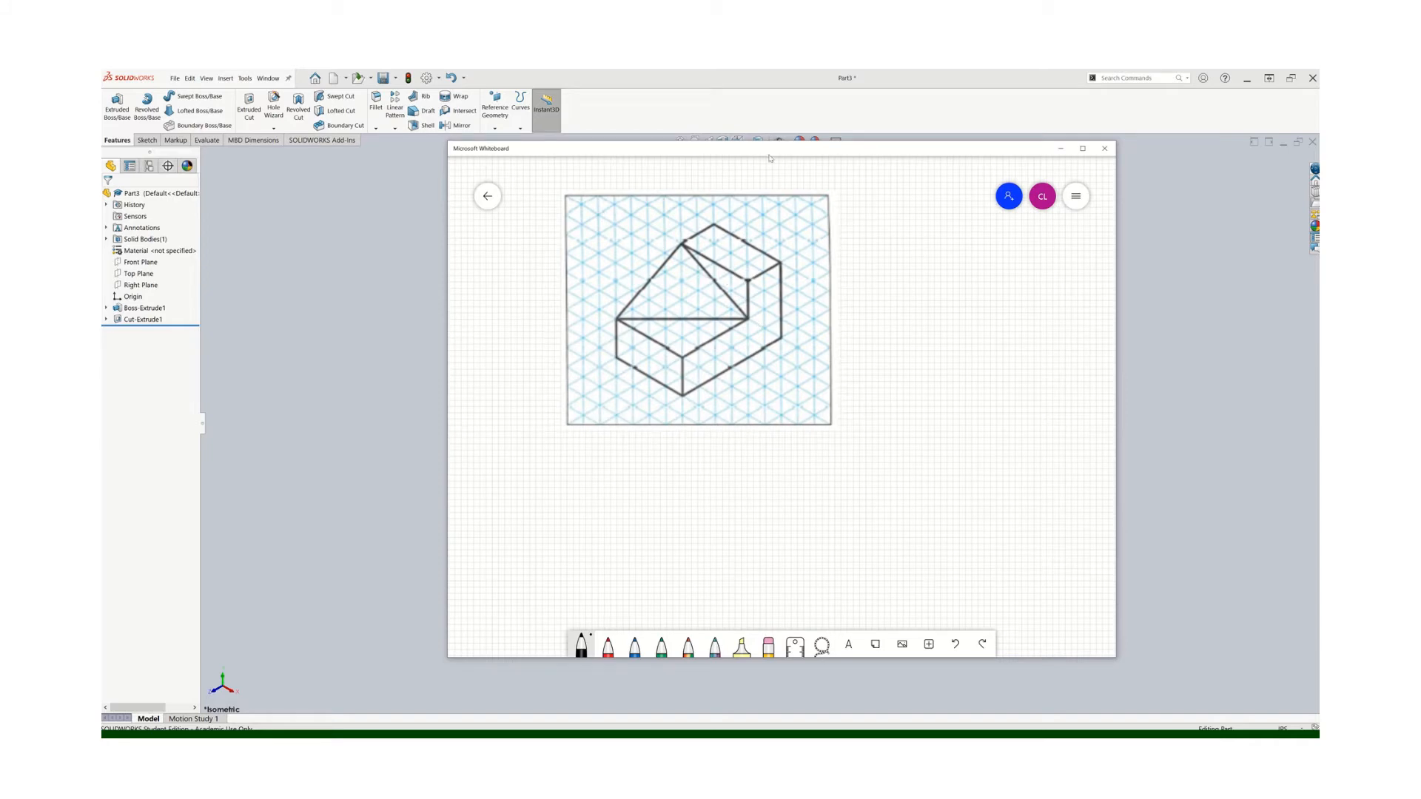
pyautogui.moveTo(769, 158); pyautogui.dragTo(1110, 70)
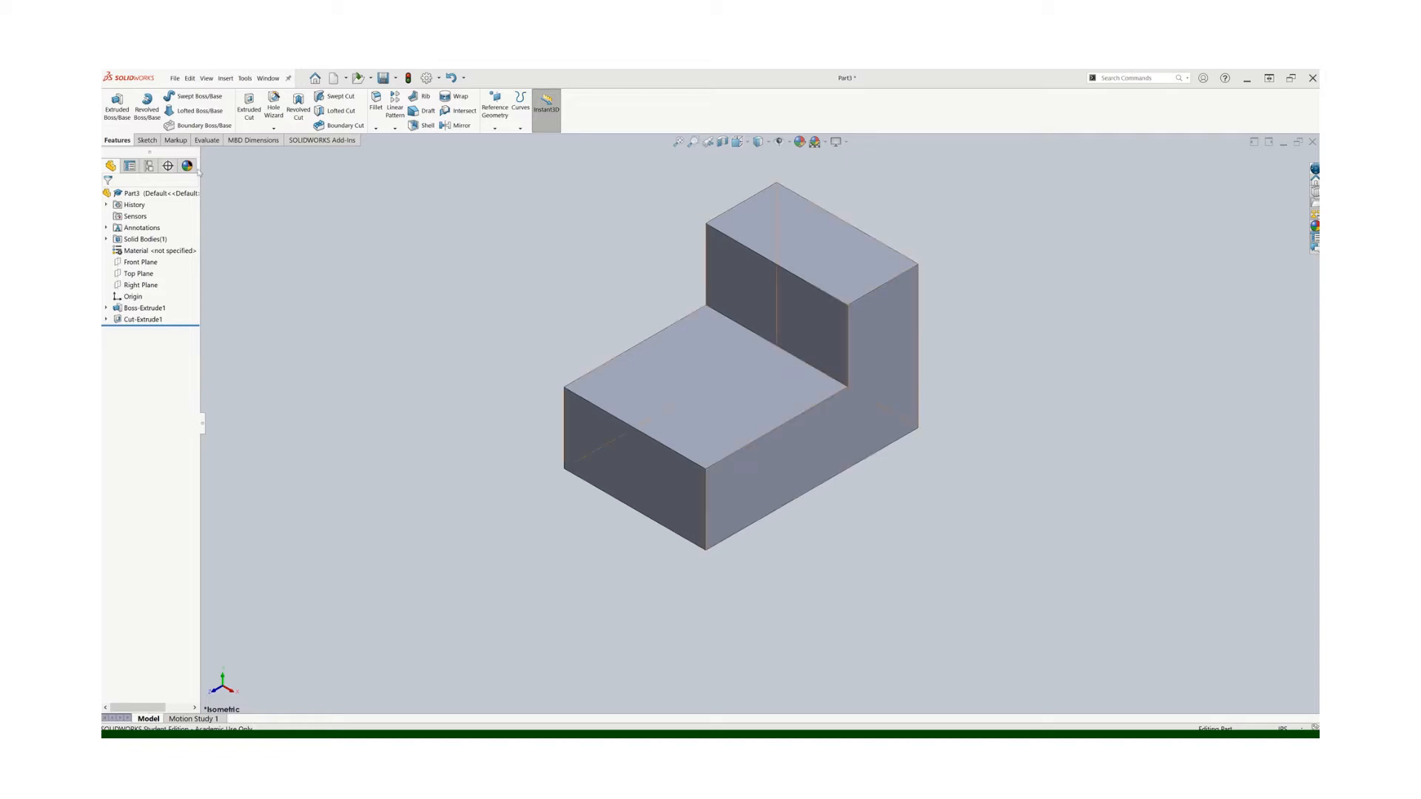
pyautogui.click(503, 125)
pyautogui.click(506, 141)
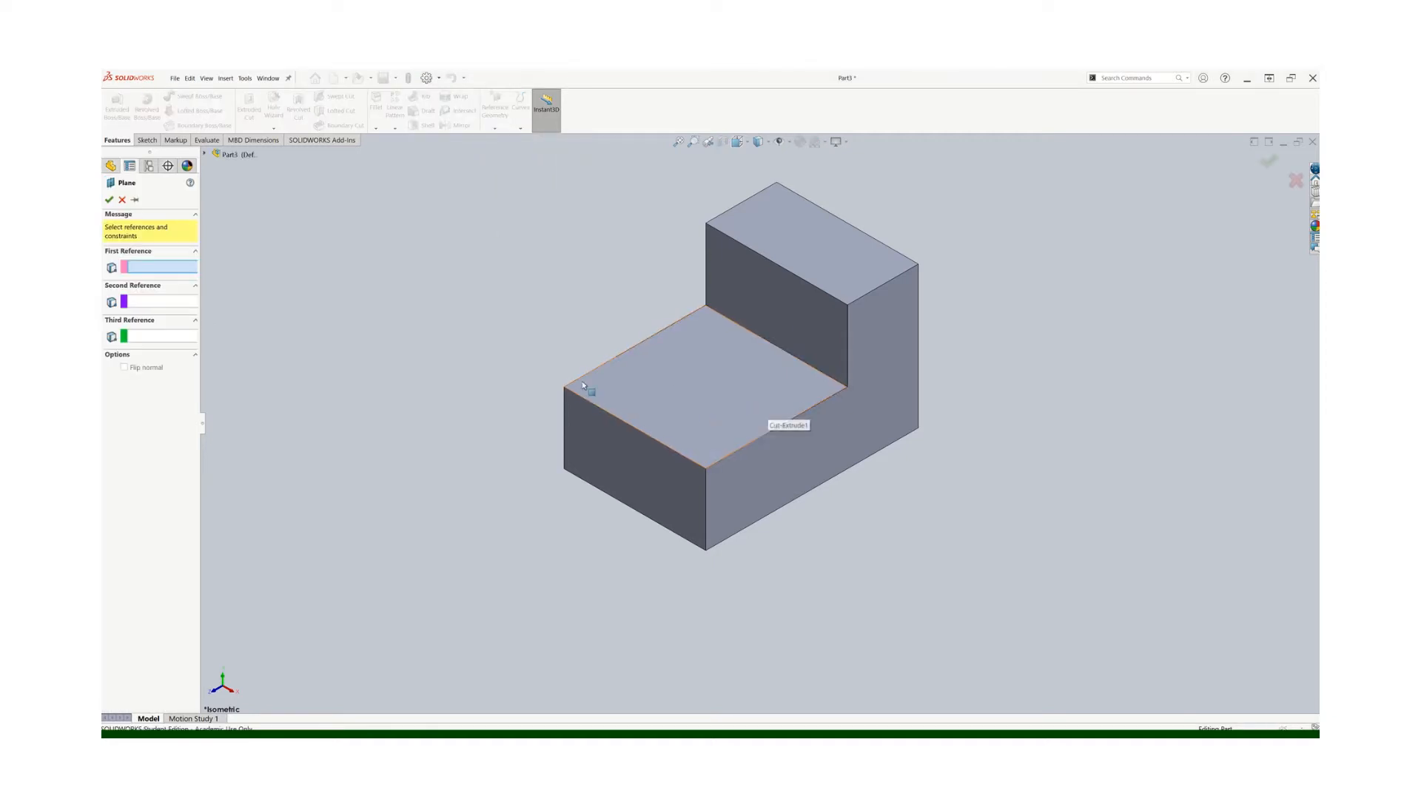
pyautogui.click(565, 390)
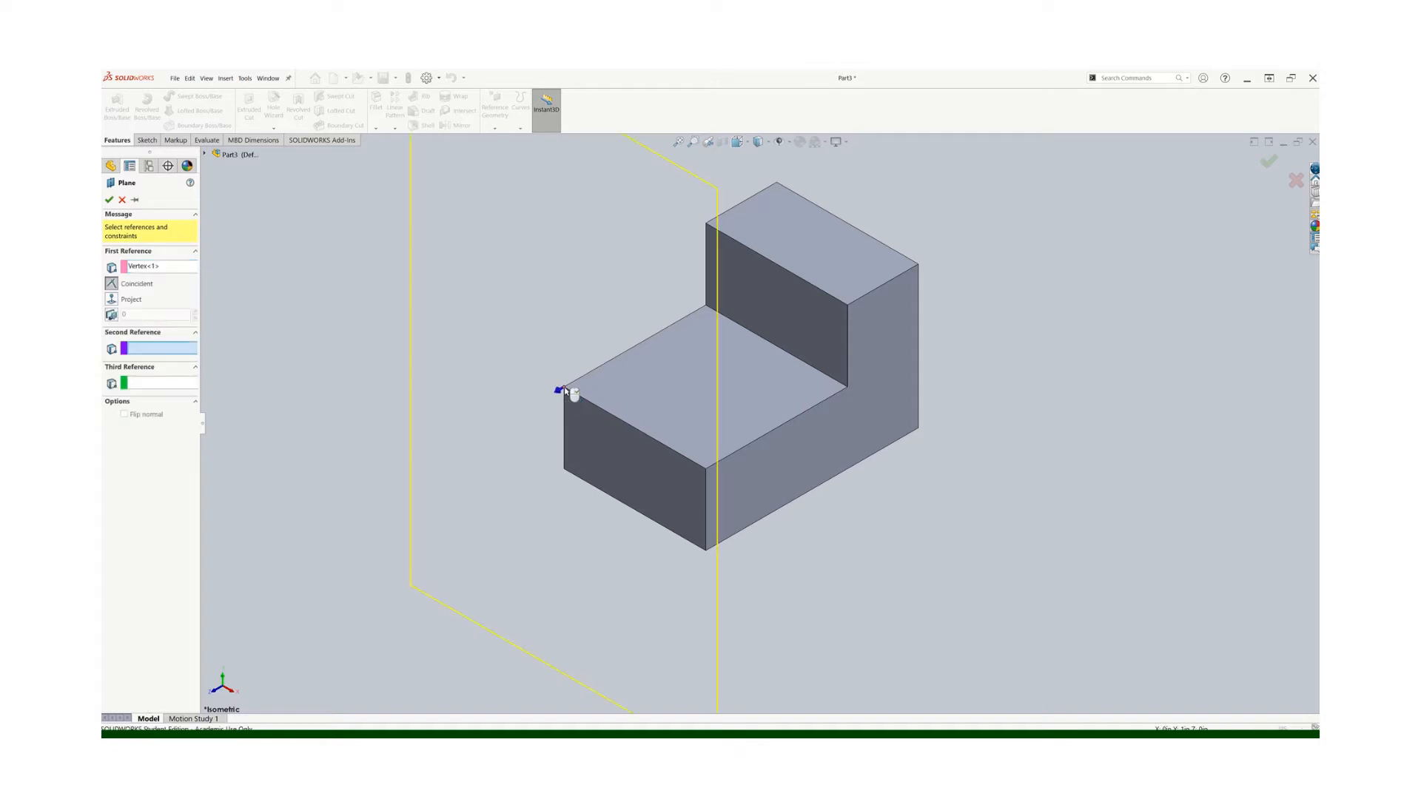
pyautogui.click(850, 387)
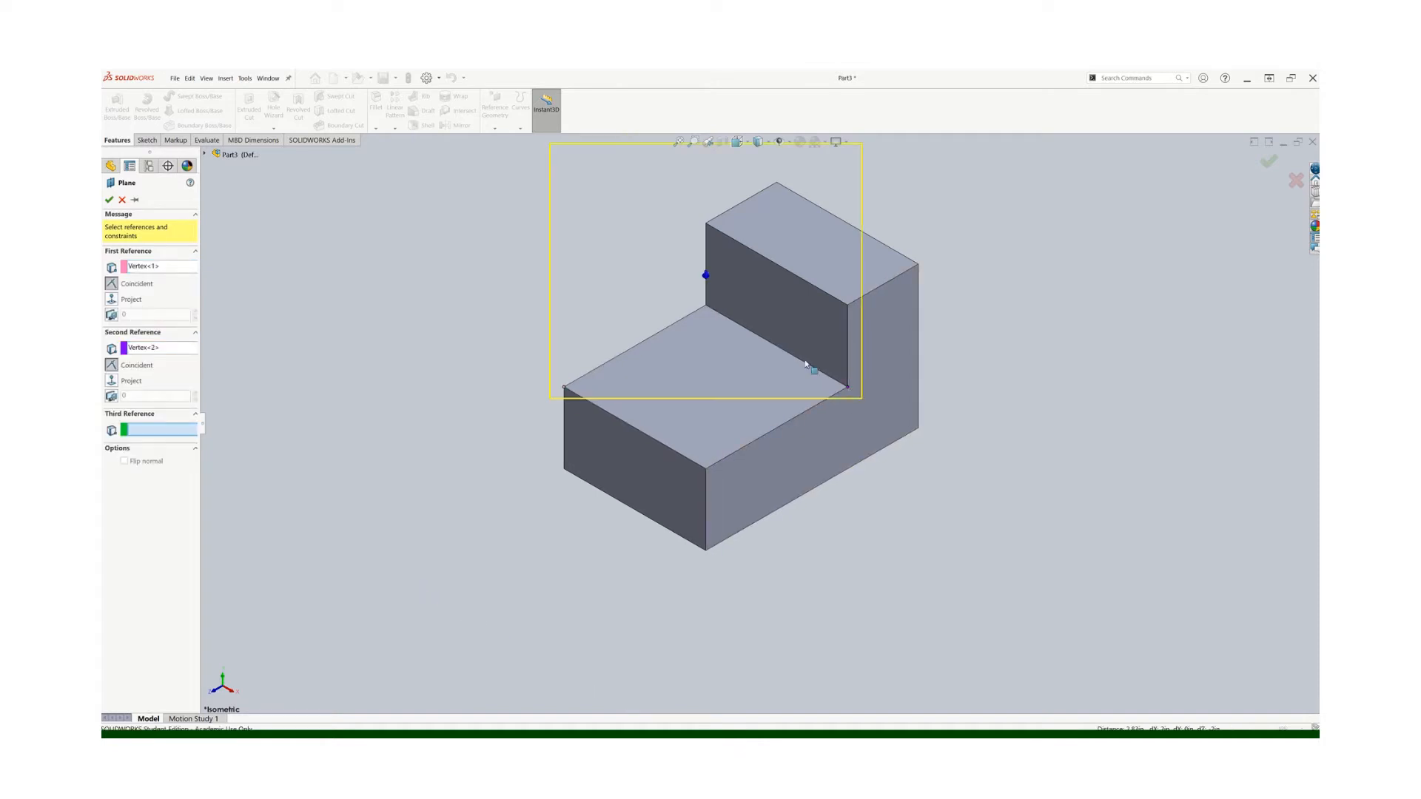
pyautogui.click(706, 224)
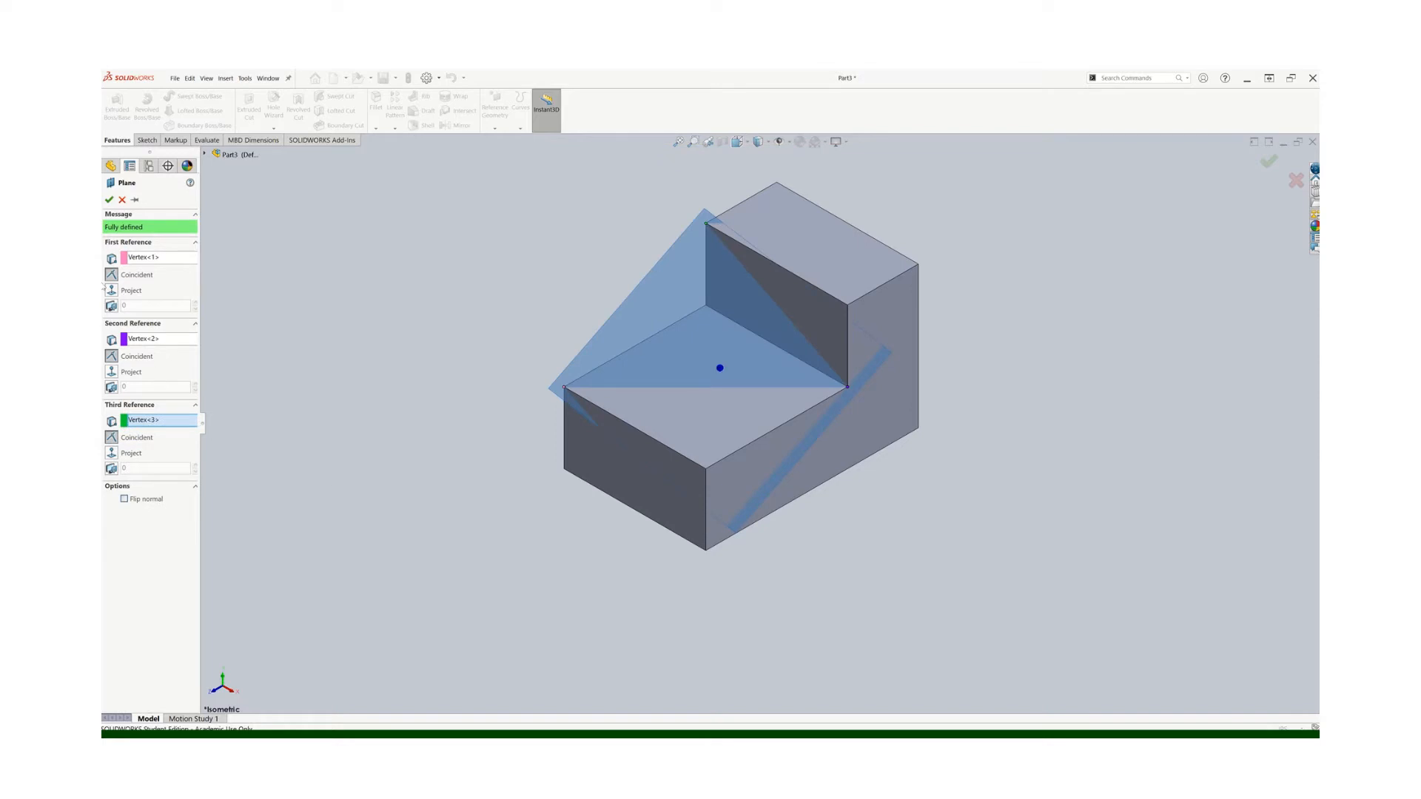
pyautogui.click(109, 200)
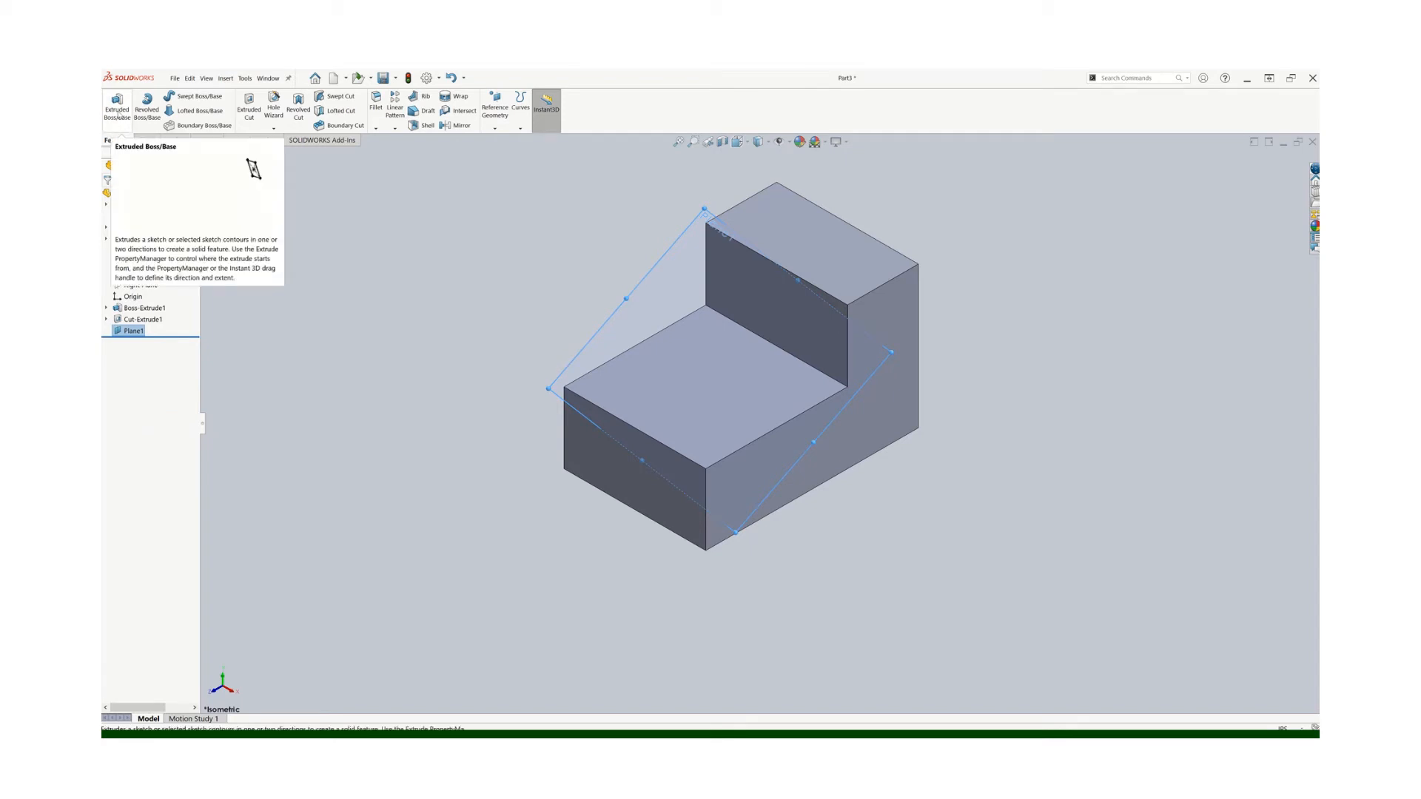
# - Begin an extruded boss on the new reference plane and sketch a closed triangle joining the three vertices that define it
pyautogui.click(117, 113)
pyautogui.click(659, 365)
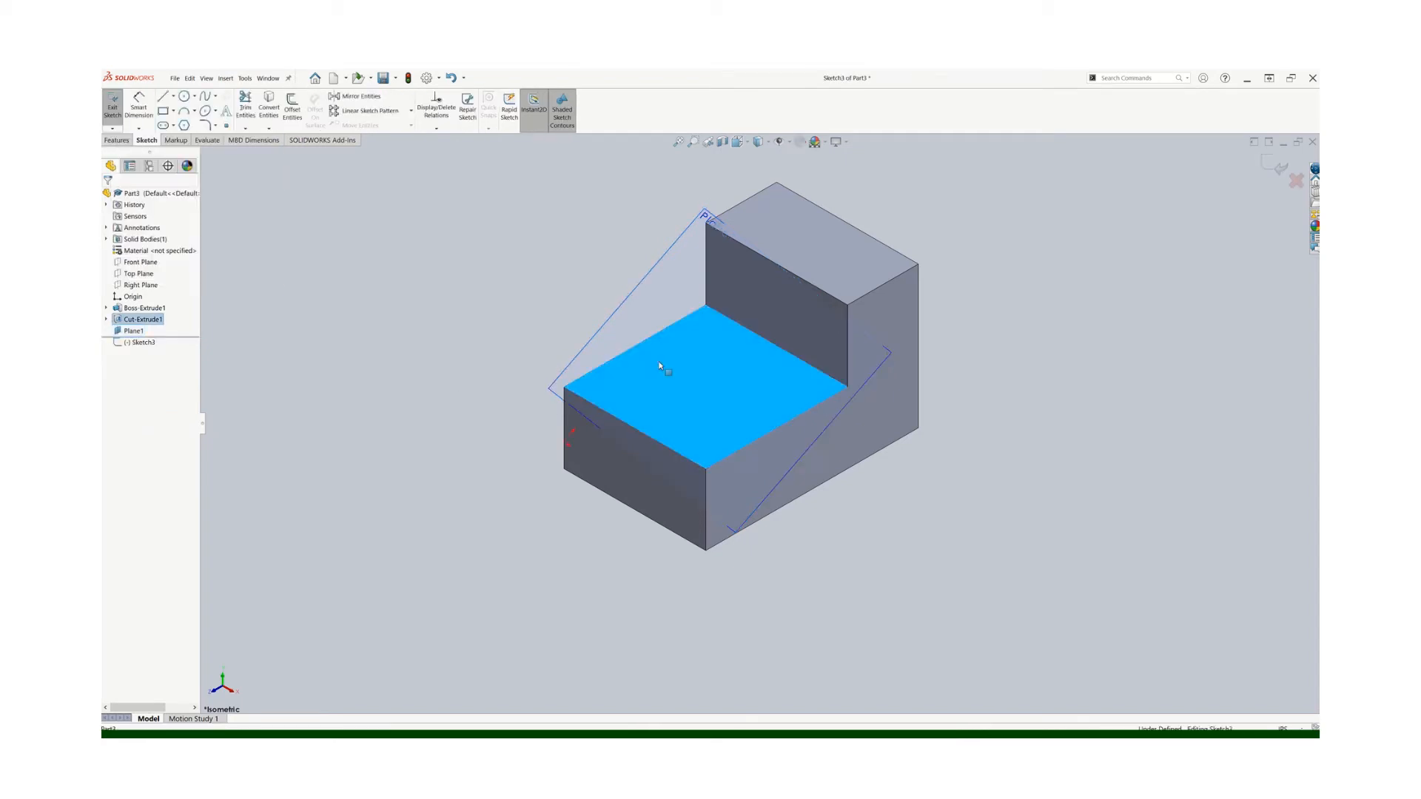
pyautogui.click(747, 143)
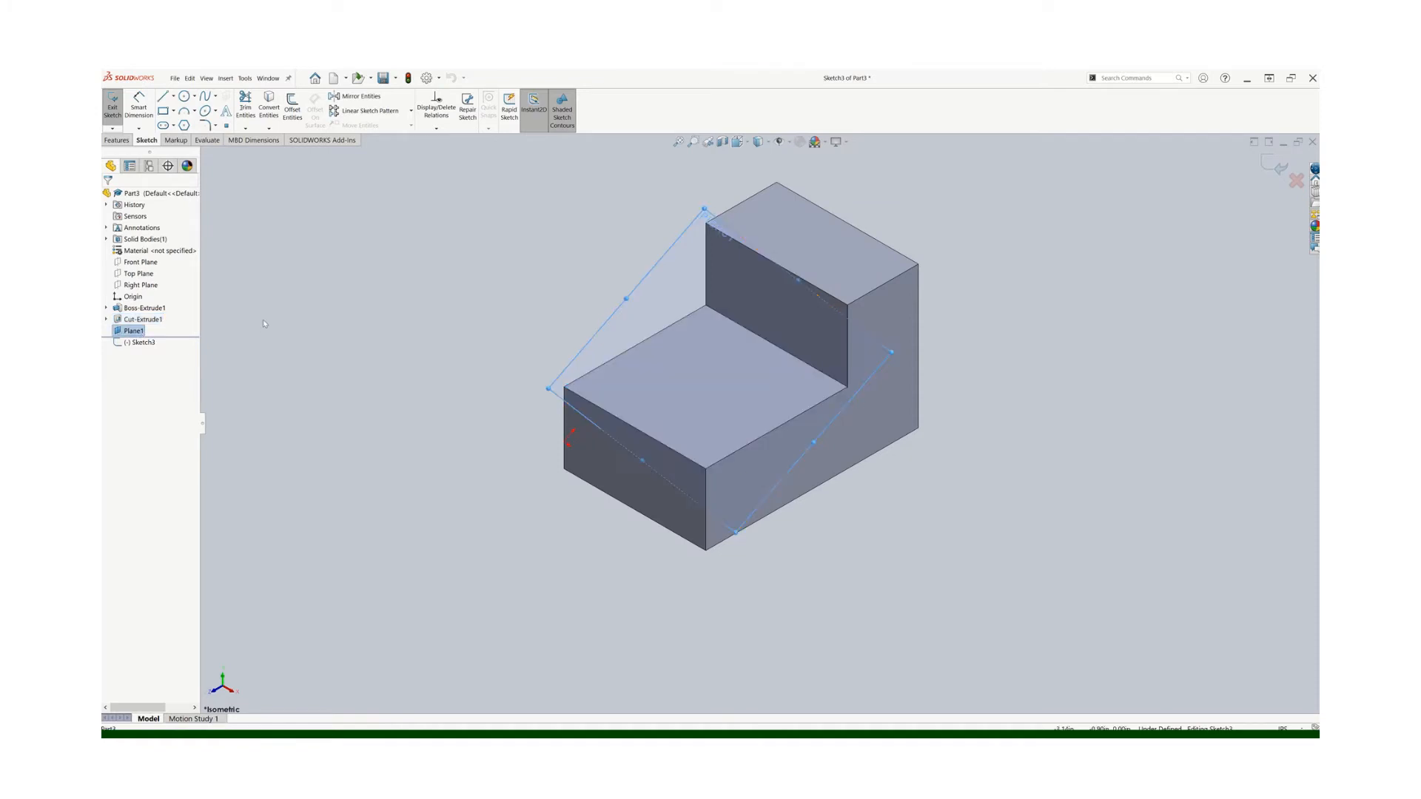
pyautogui.click(143, 343)
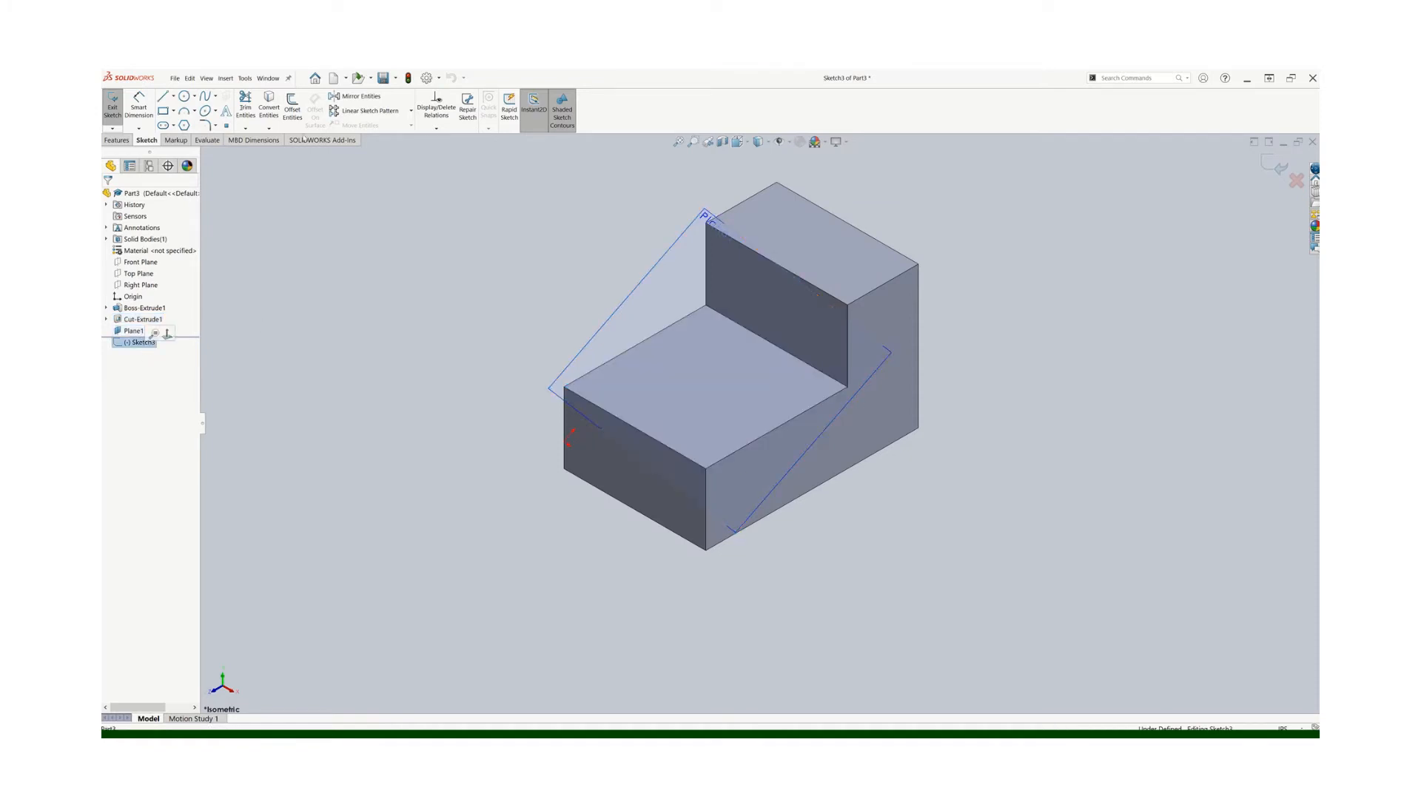
pyautogui.click(696, 237)
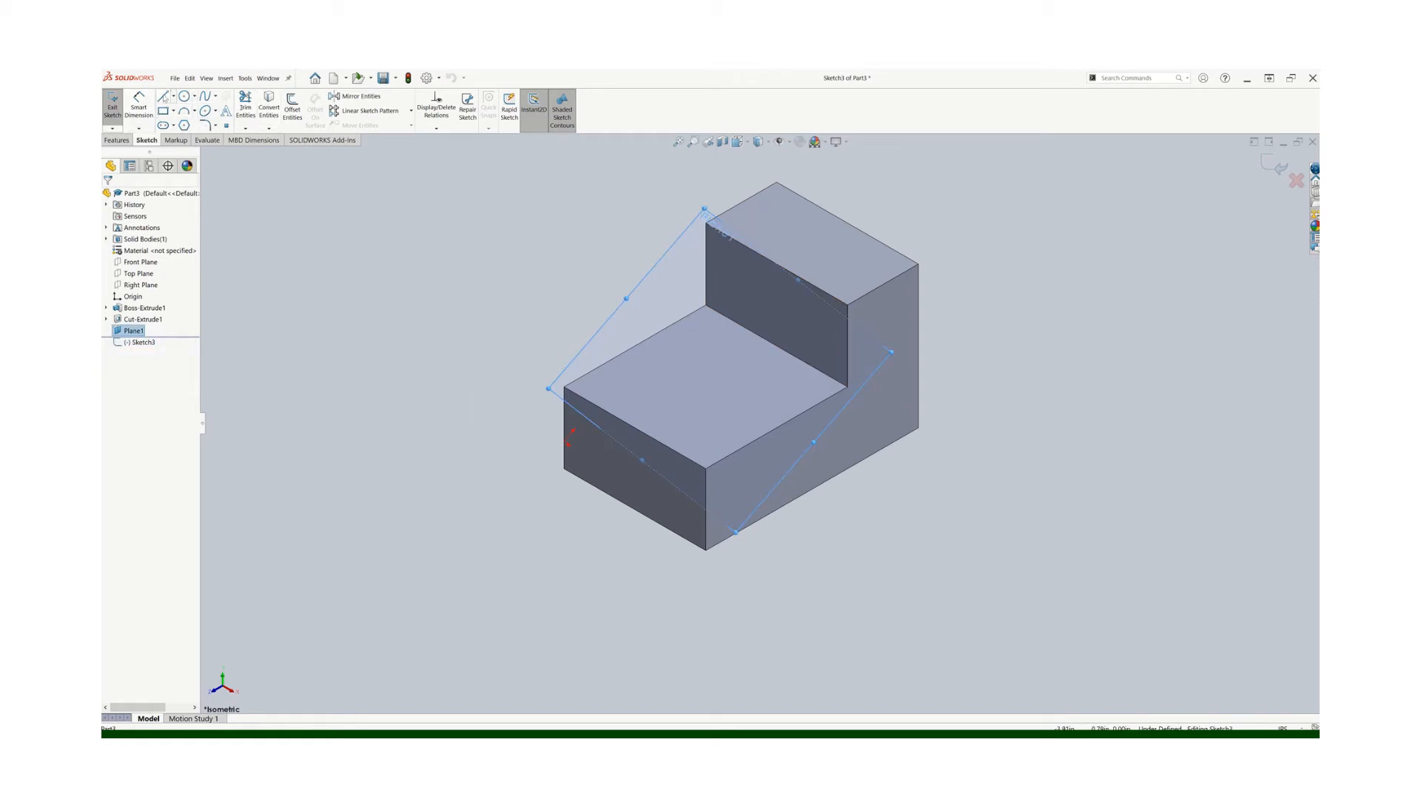
pyautogui.click(164, 97)
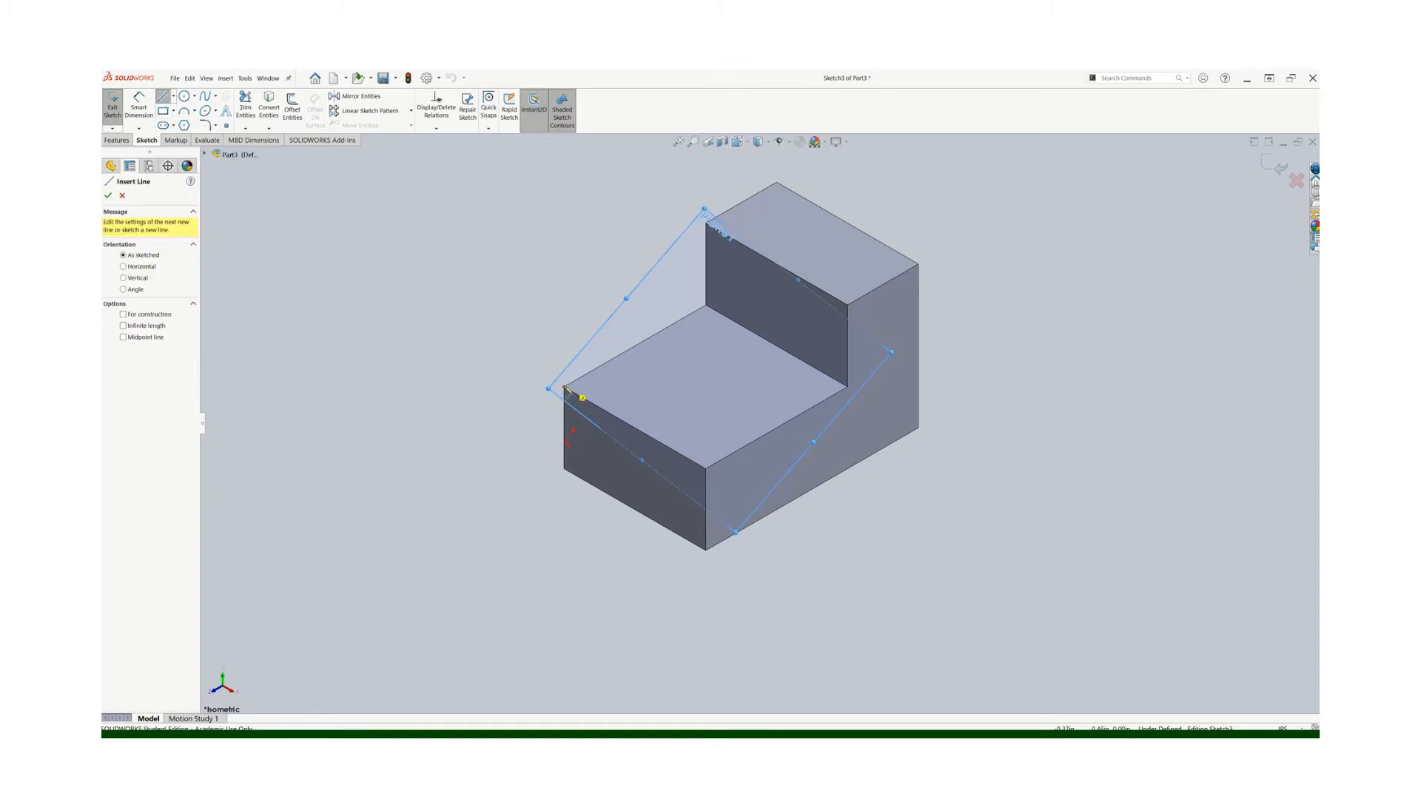
pyautogui.click(564, 388)
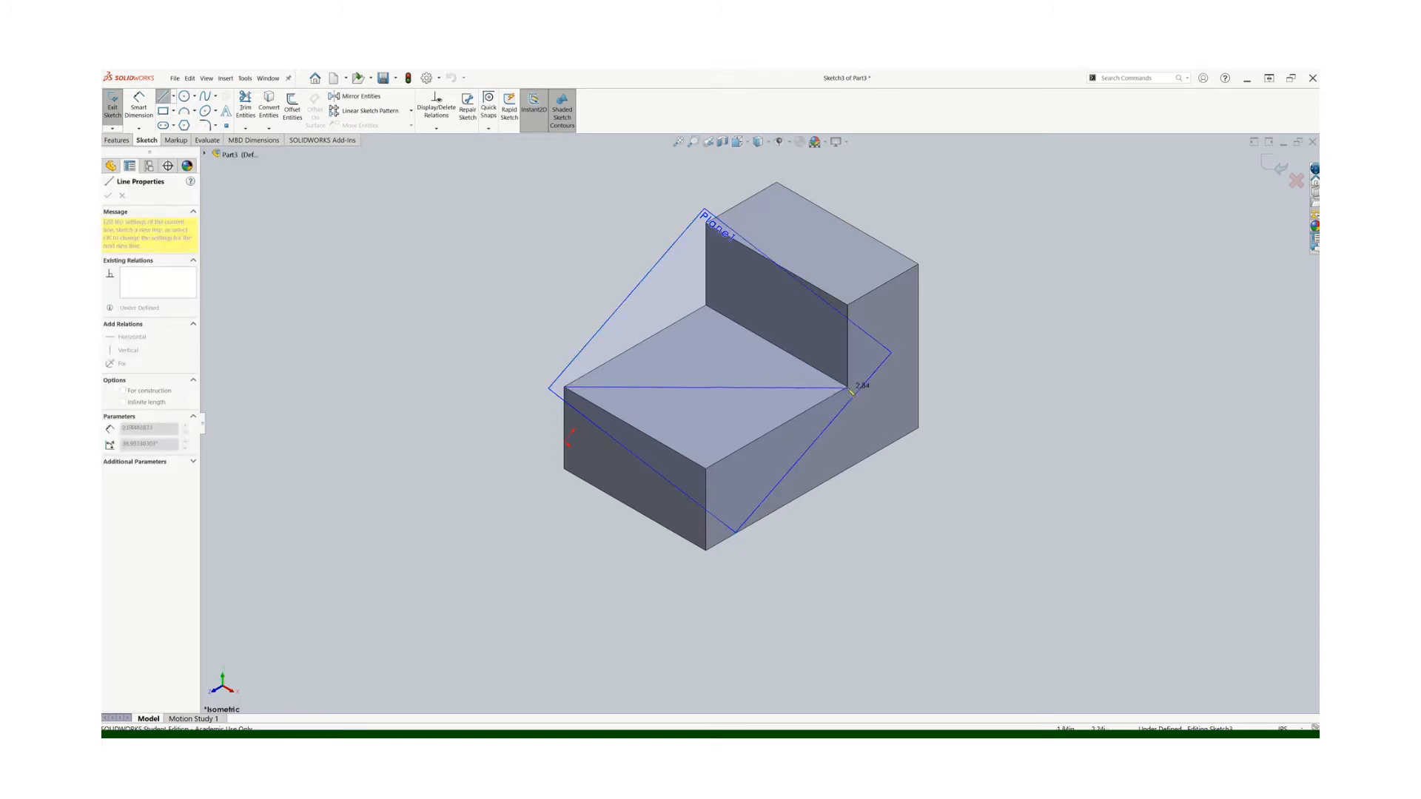
pyautogui.click(848, 388)
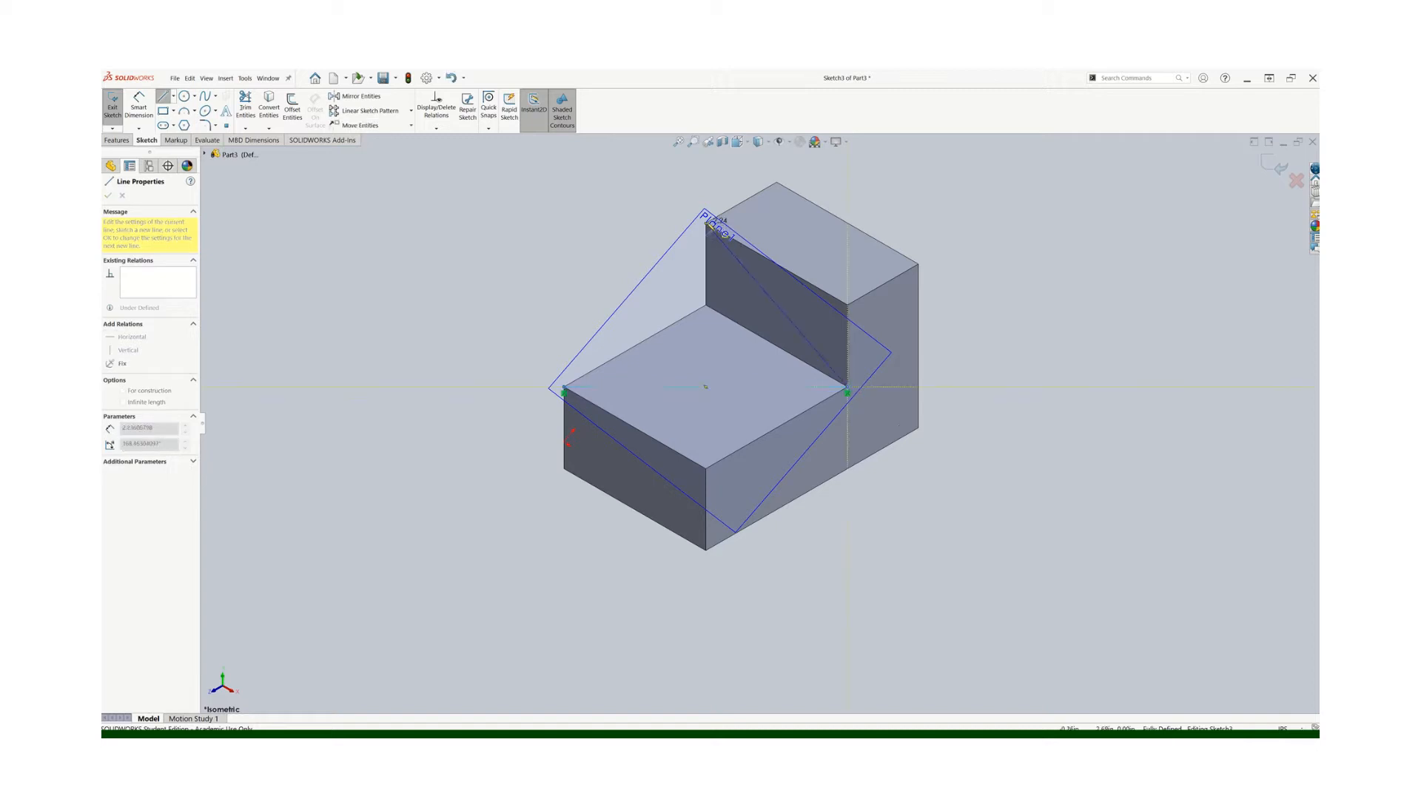
pyautogui.click(707, 224)
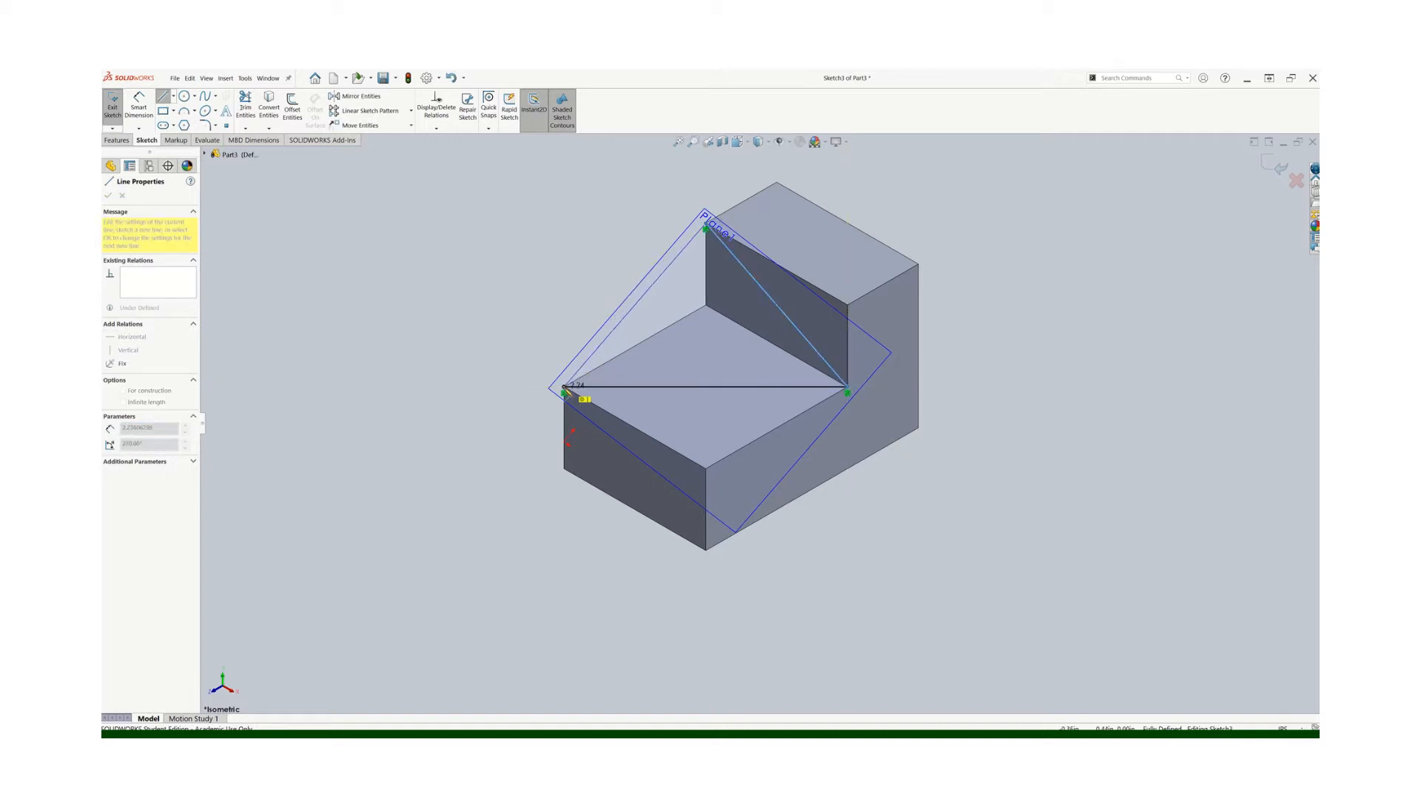
pyautogui.click(564, 388)
pyautogui.click(108, 196)
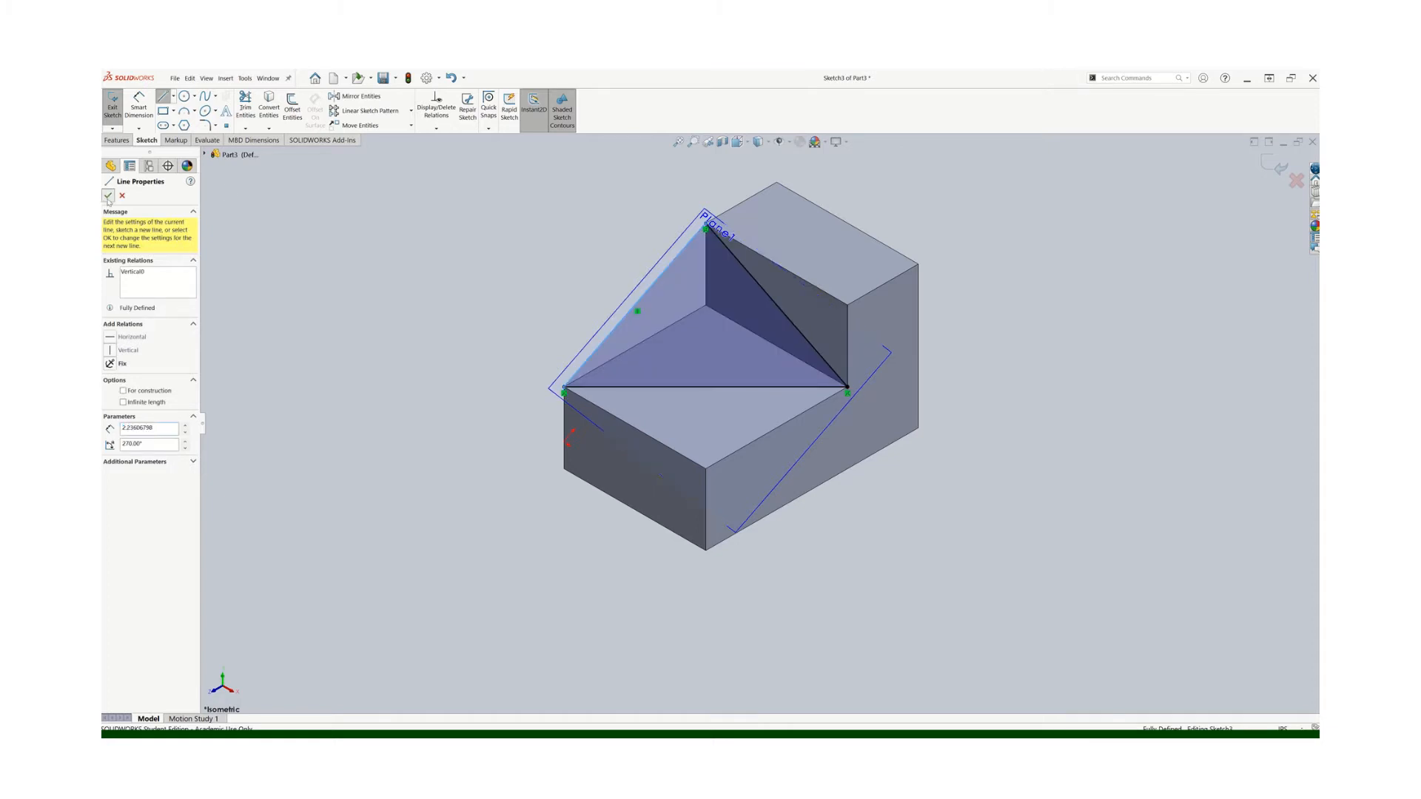
# - Finish the triangle sketch and reverse the boss extrusion's direction so it runs into the block
pyautogui.click(113, 108)
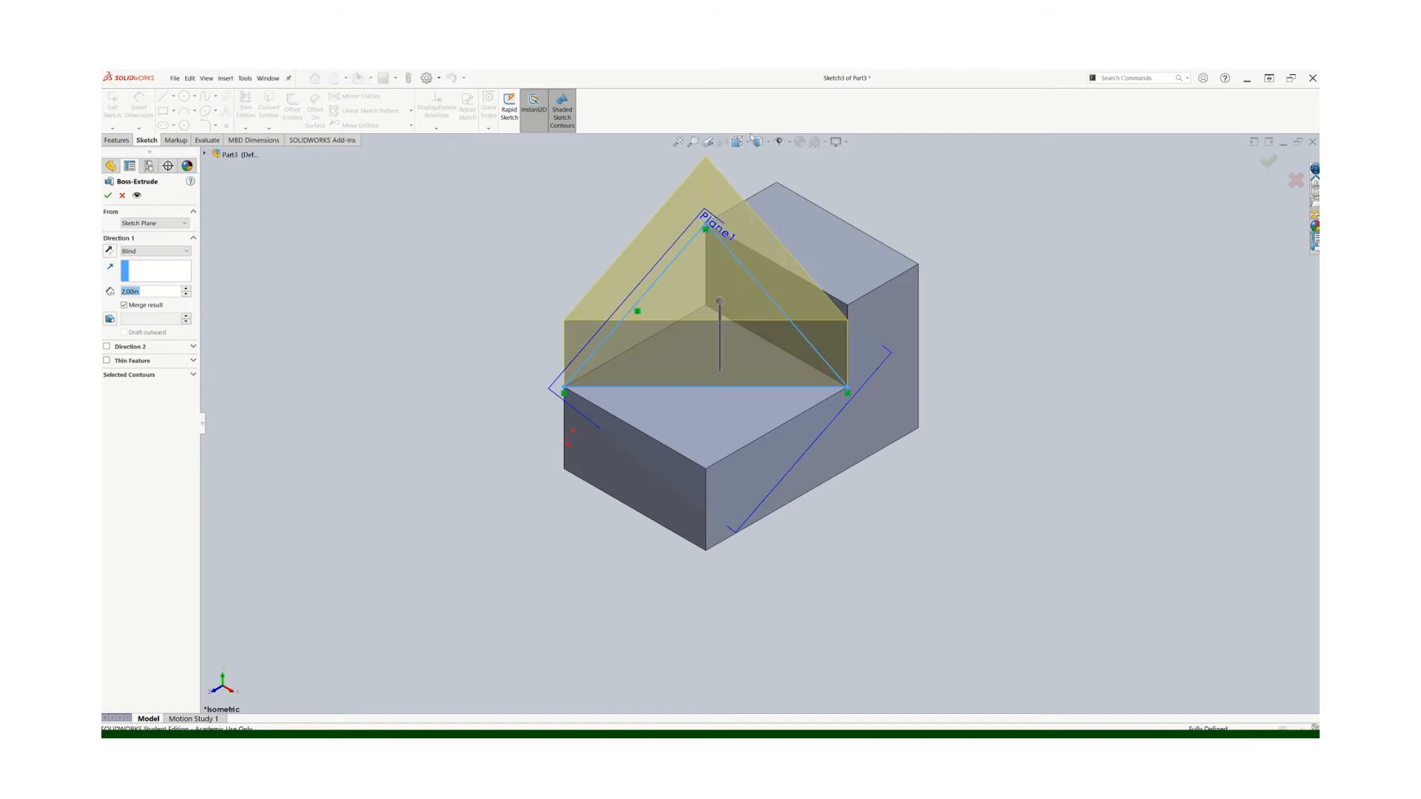
pyautogui.click(748, 145)
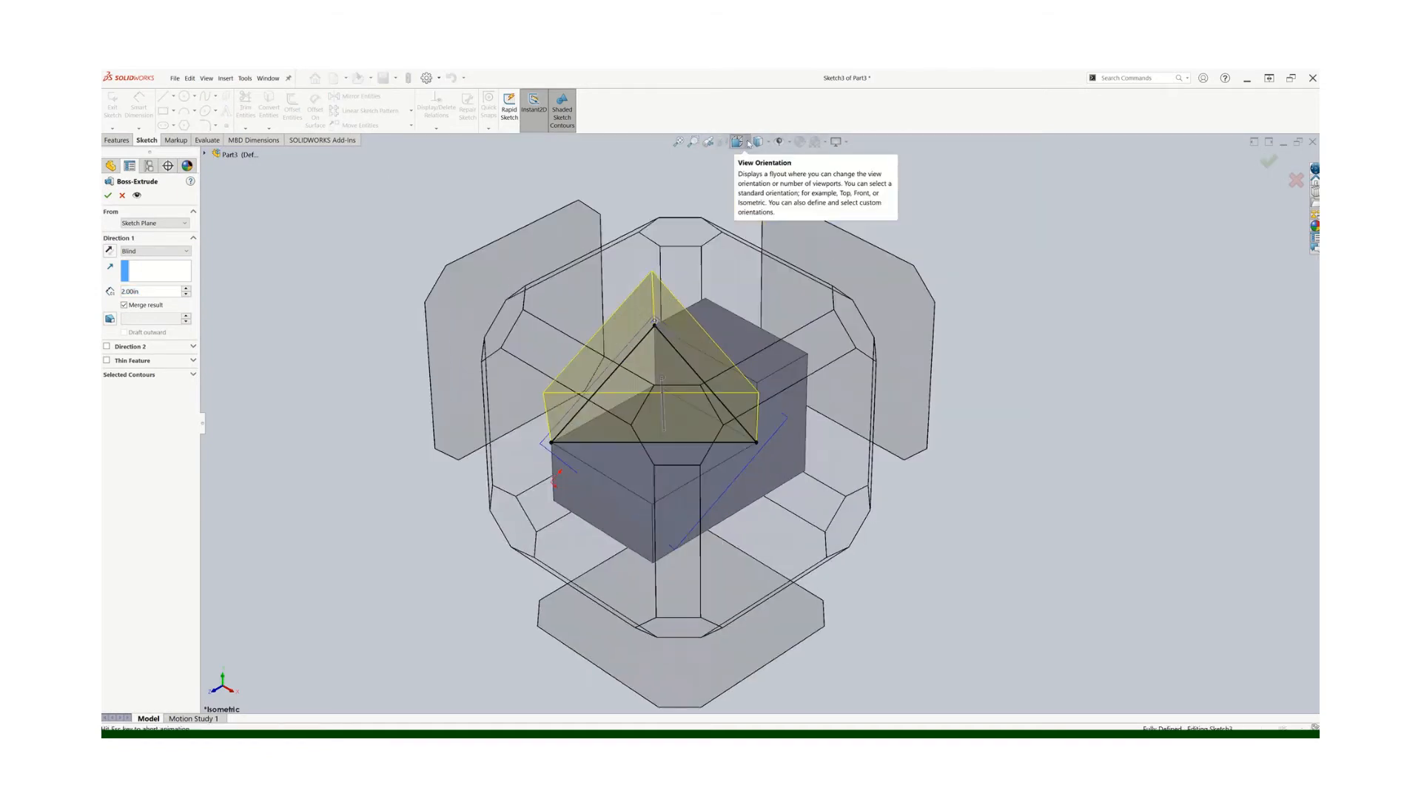
pyautogui.click(932, 309)
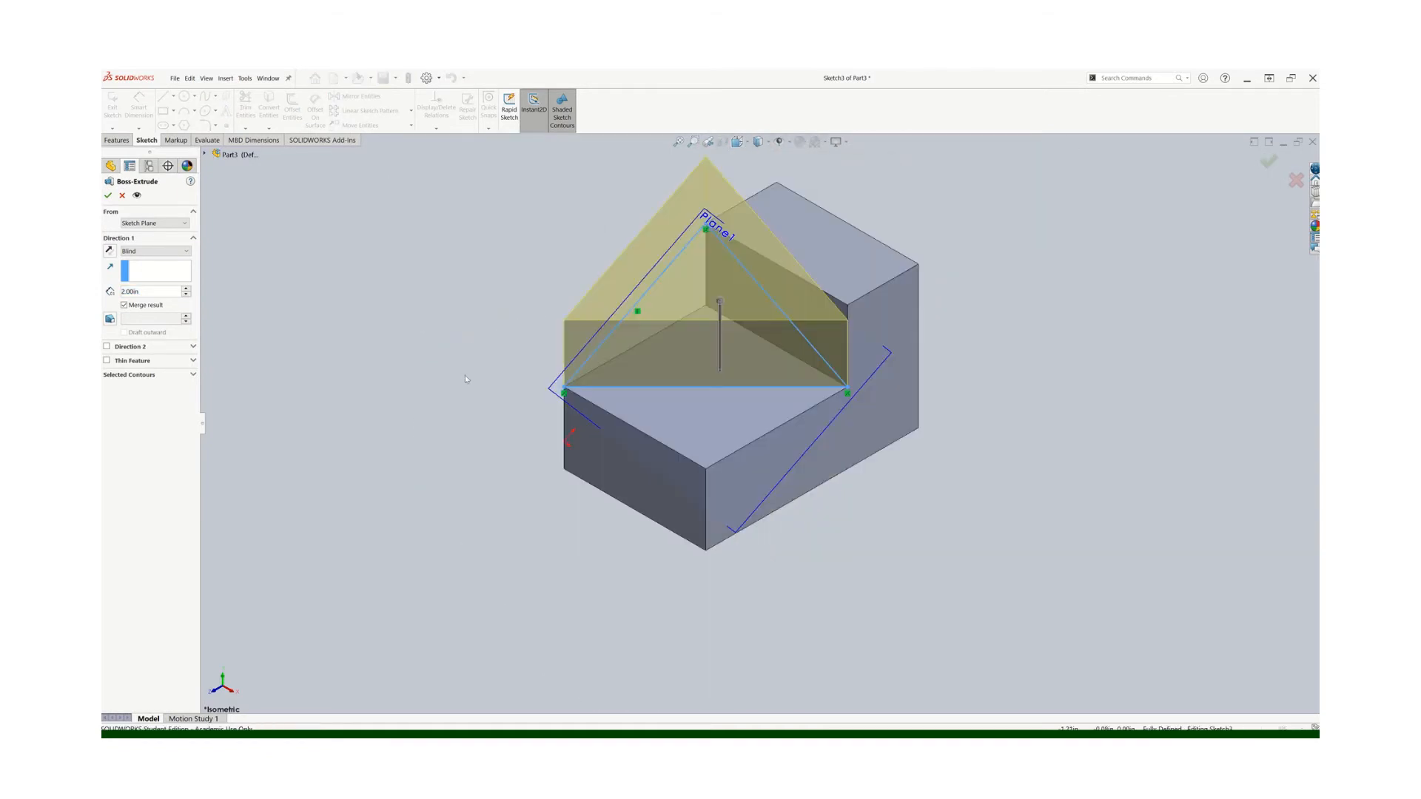
pyautogui.moveTo(466, 378); pyautogui.dragTo(517, 399, button='middle')
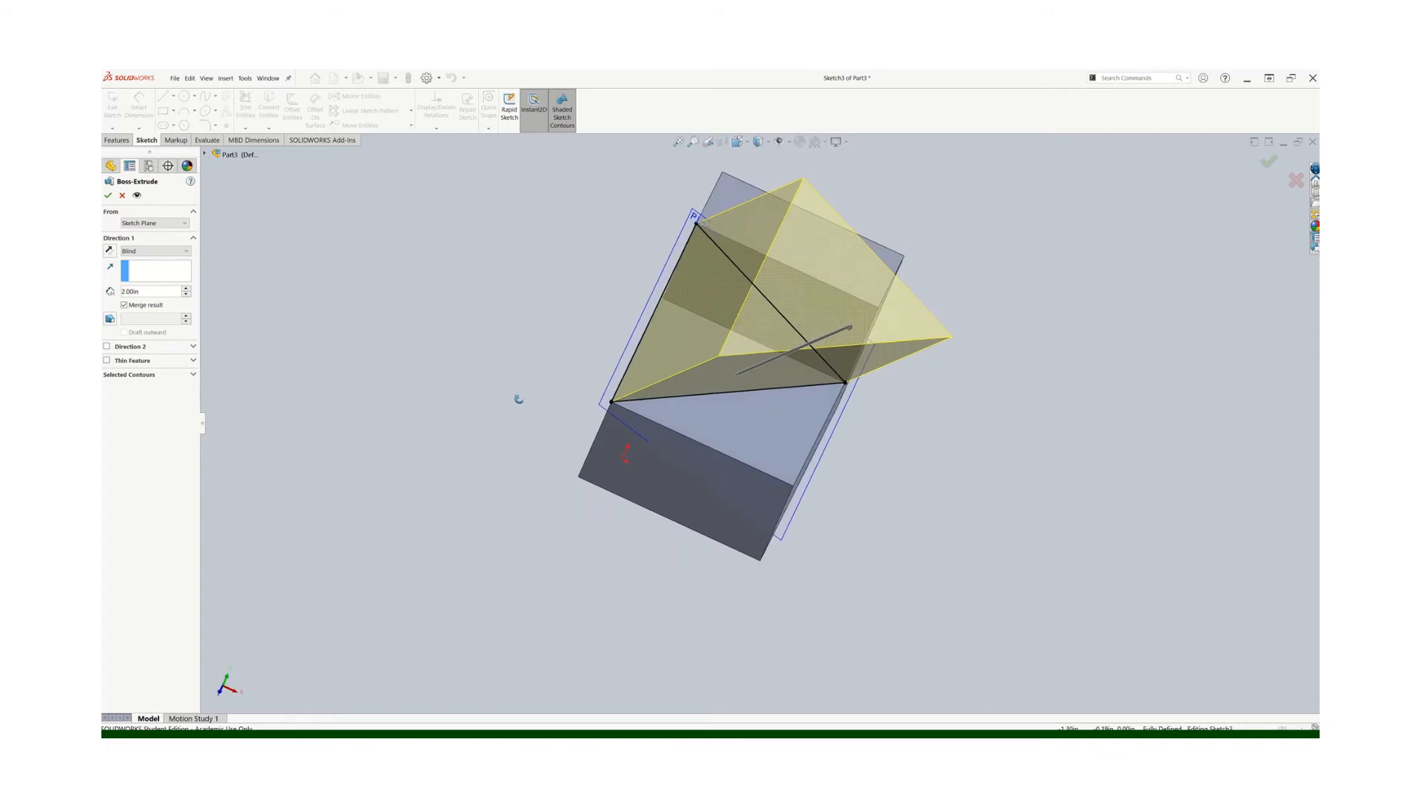
pyautogui.moveTo(307, 443); pyautogui.dragTo(293, 436, button='middle')
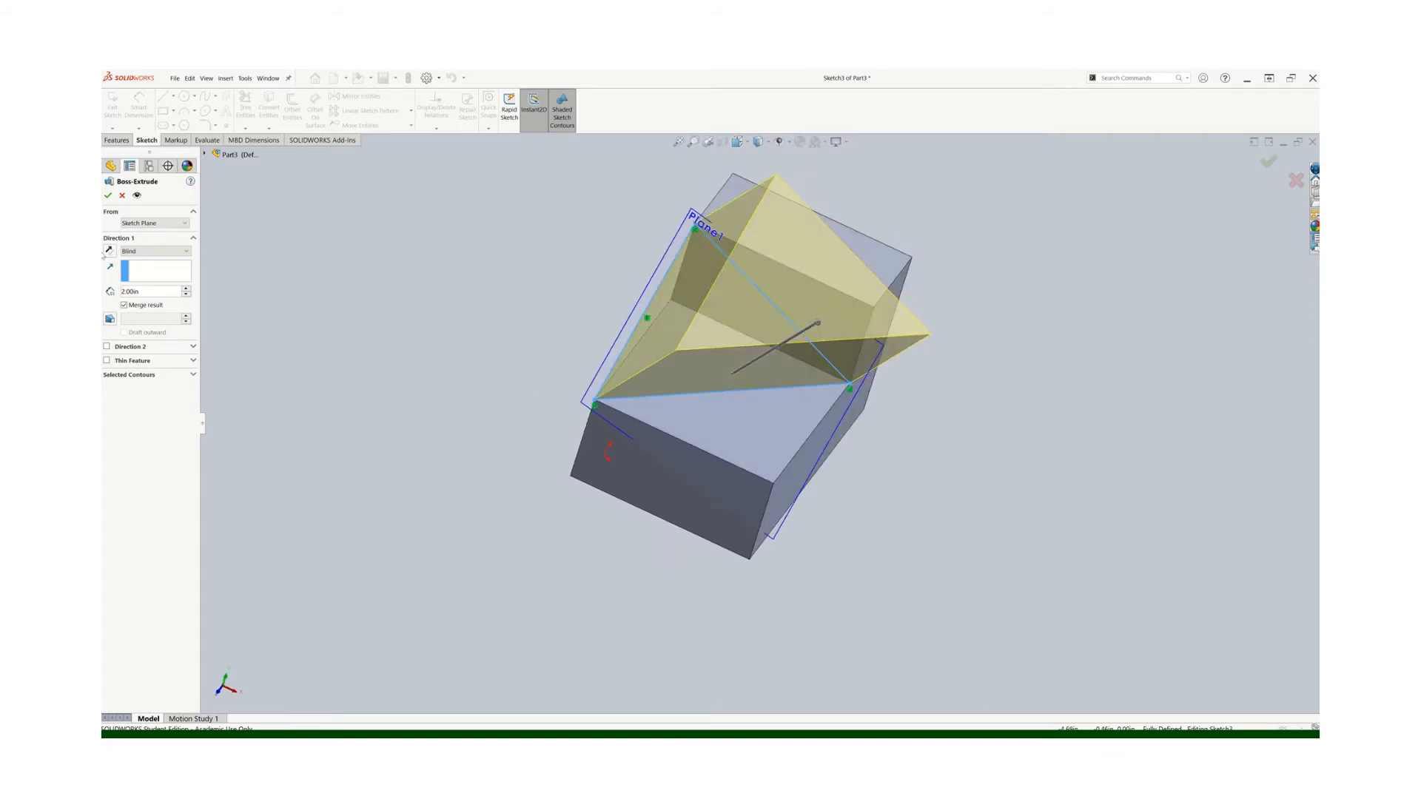
pyautogui.click(109, 250)
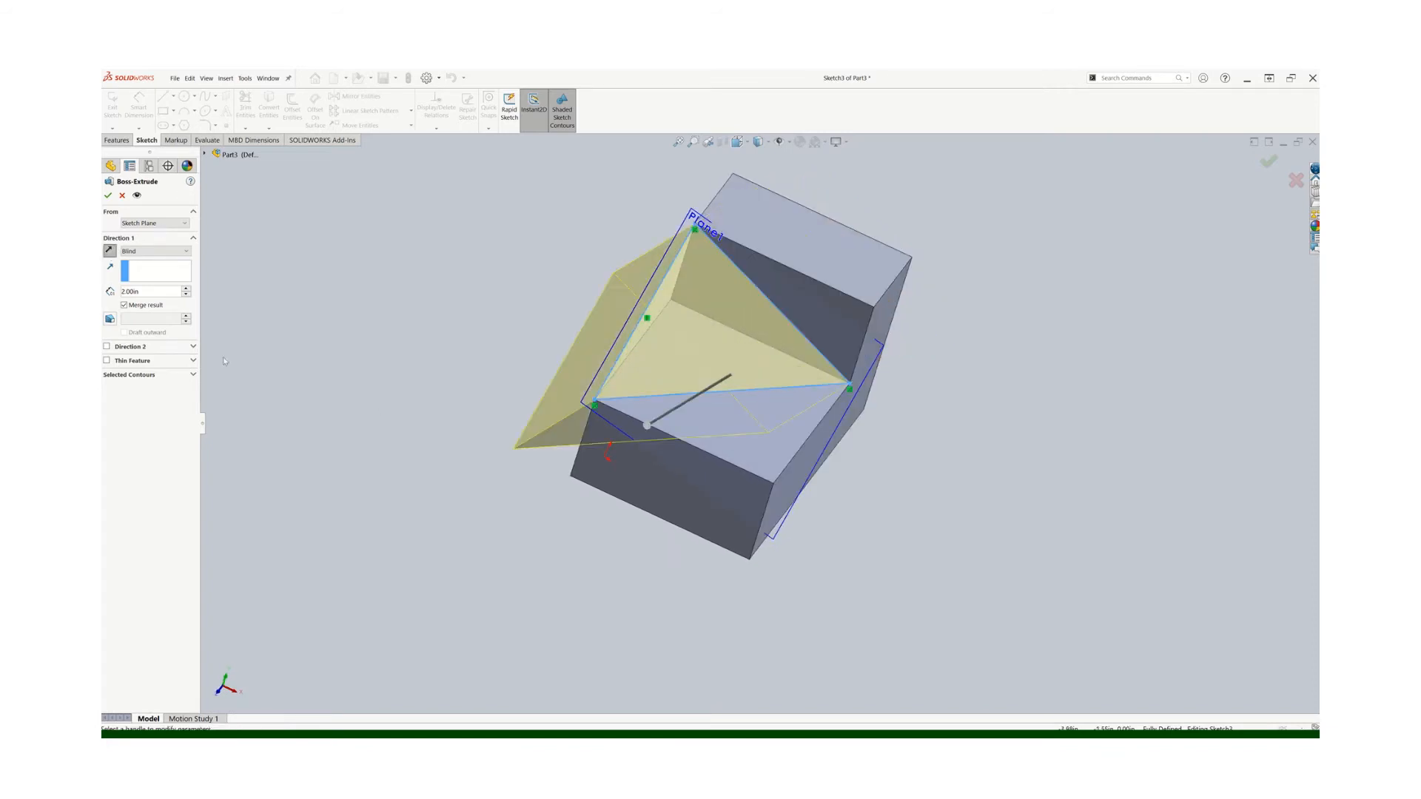
# - Reduce the triangle's blind extrusion depth to about 0.84 in and complete the boss merged with the block
pyautogui.moveTo(381, 465)
pyautogui.mouseDown(button='middle')
pyautogui.moveTo(494, 429)
pyautogui.moveTo(434, 396)
pyautogui.moveTo(469, 405)
pyautogui.mouseUp(button='middle')
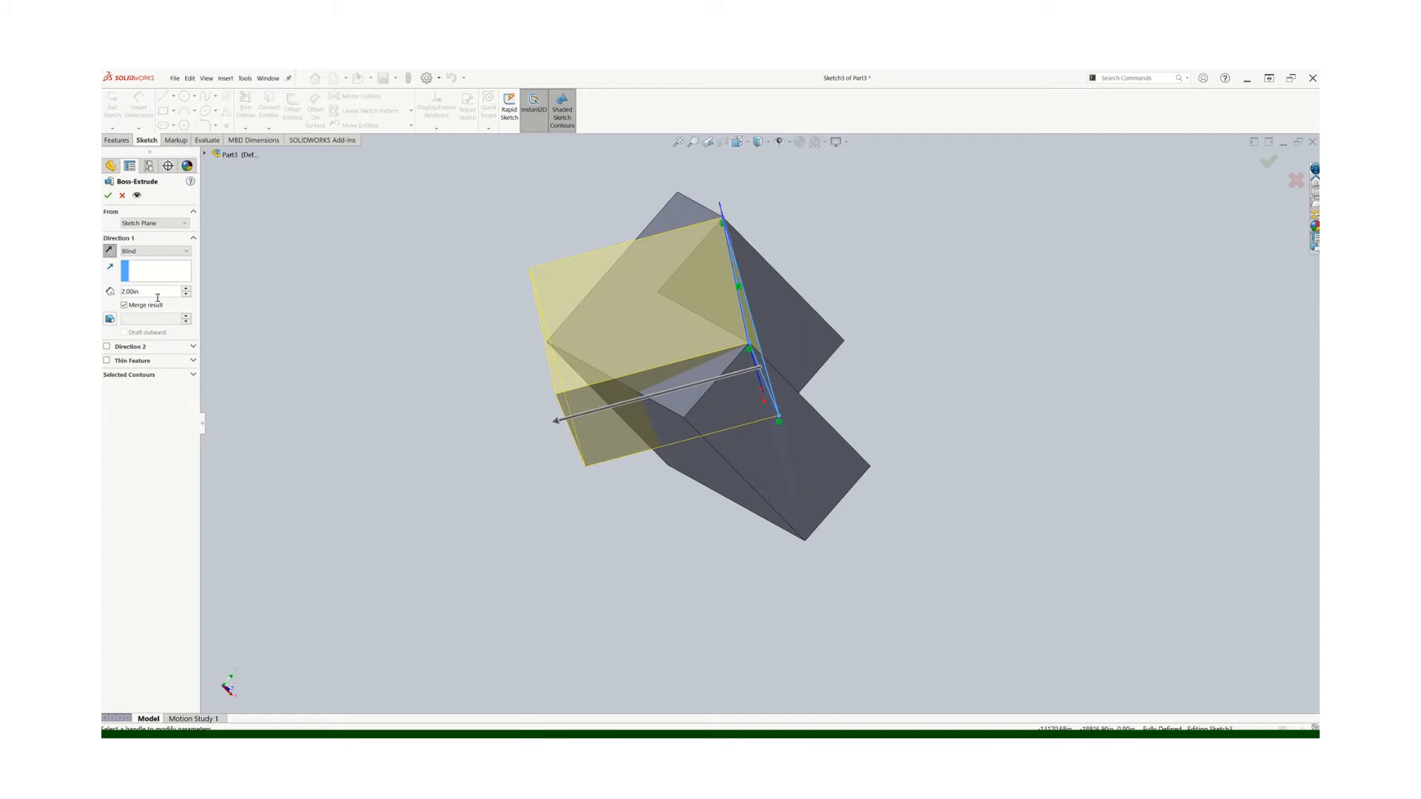
pyautogui.moveTo(1033, 472); pyautogui.dragTo(942, 476, button='middle')
pyautogui.click(630, 423)
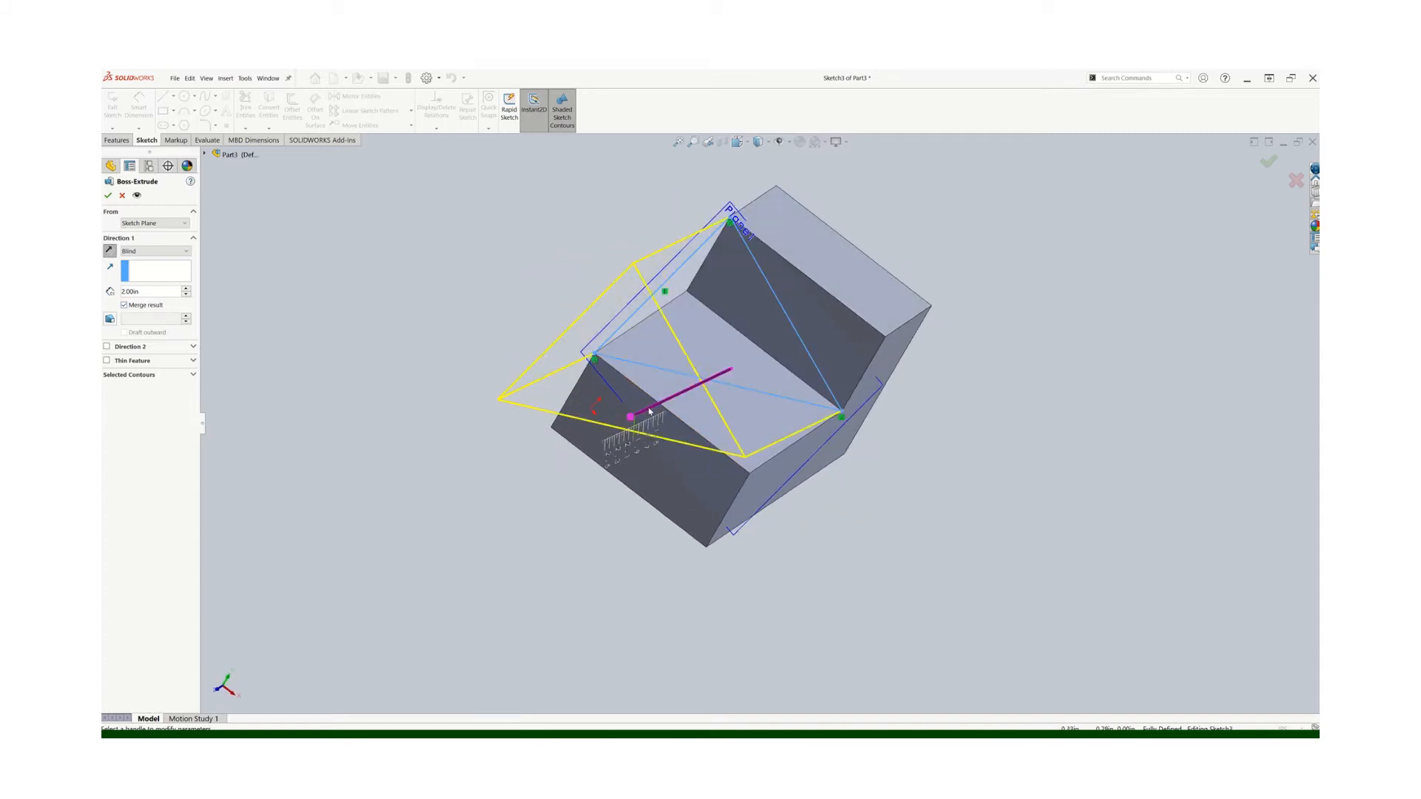
pyautogui.click(668, 402)
pyautogui.moveTo(466, 428); pyautogui.dragTo(444, 453, button='middle')
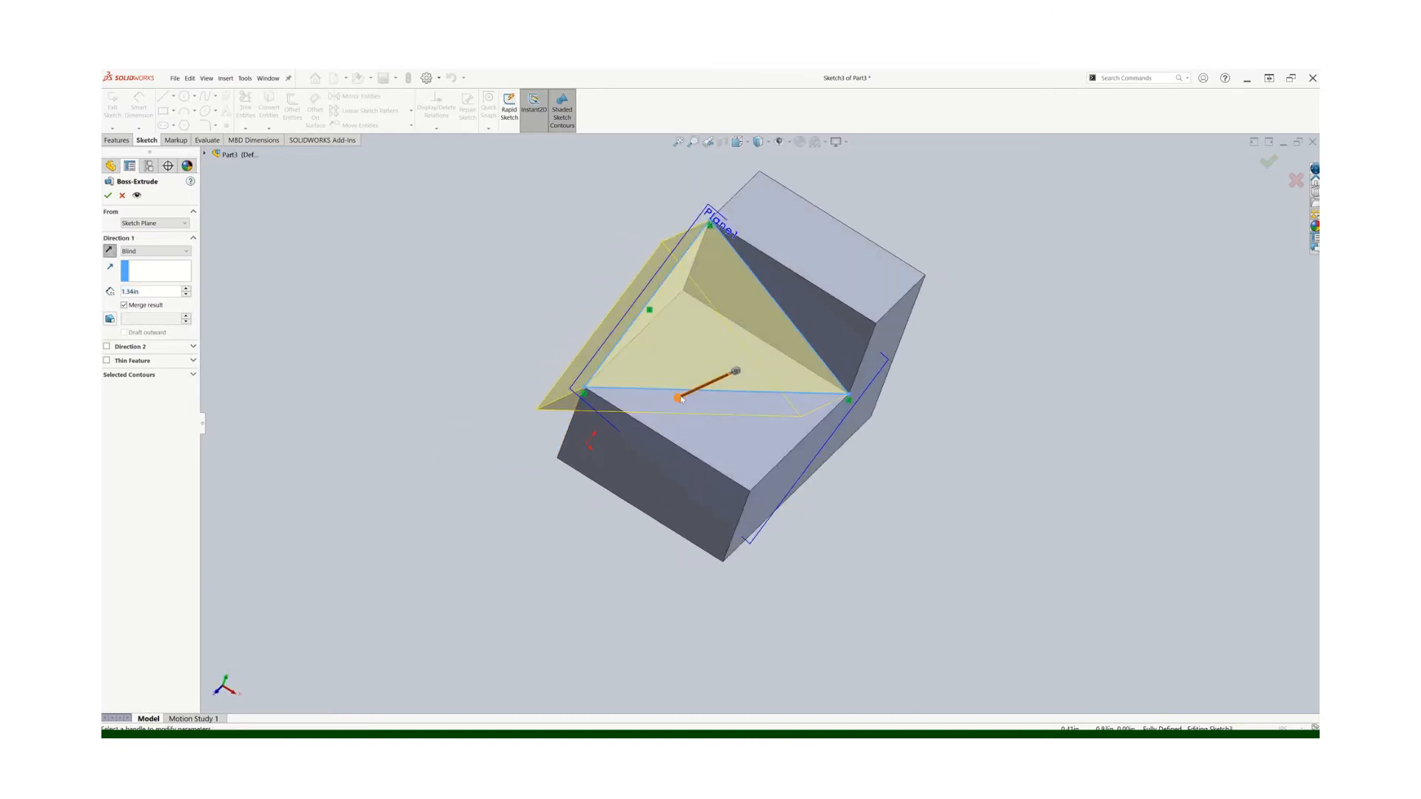
pyautogui.moveTo(682, 399); pyautogui.dragTo(530, 424)
pyautogui.moveTo(479, 412)
pyautogui.mouseDown(button='middle')
pyautogui.moveTo(529, 412)
pyautogui.moveTo(475, 422)
pyautogui.mouseUp(button='middle')
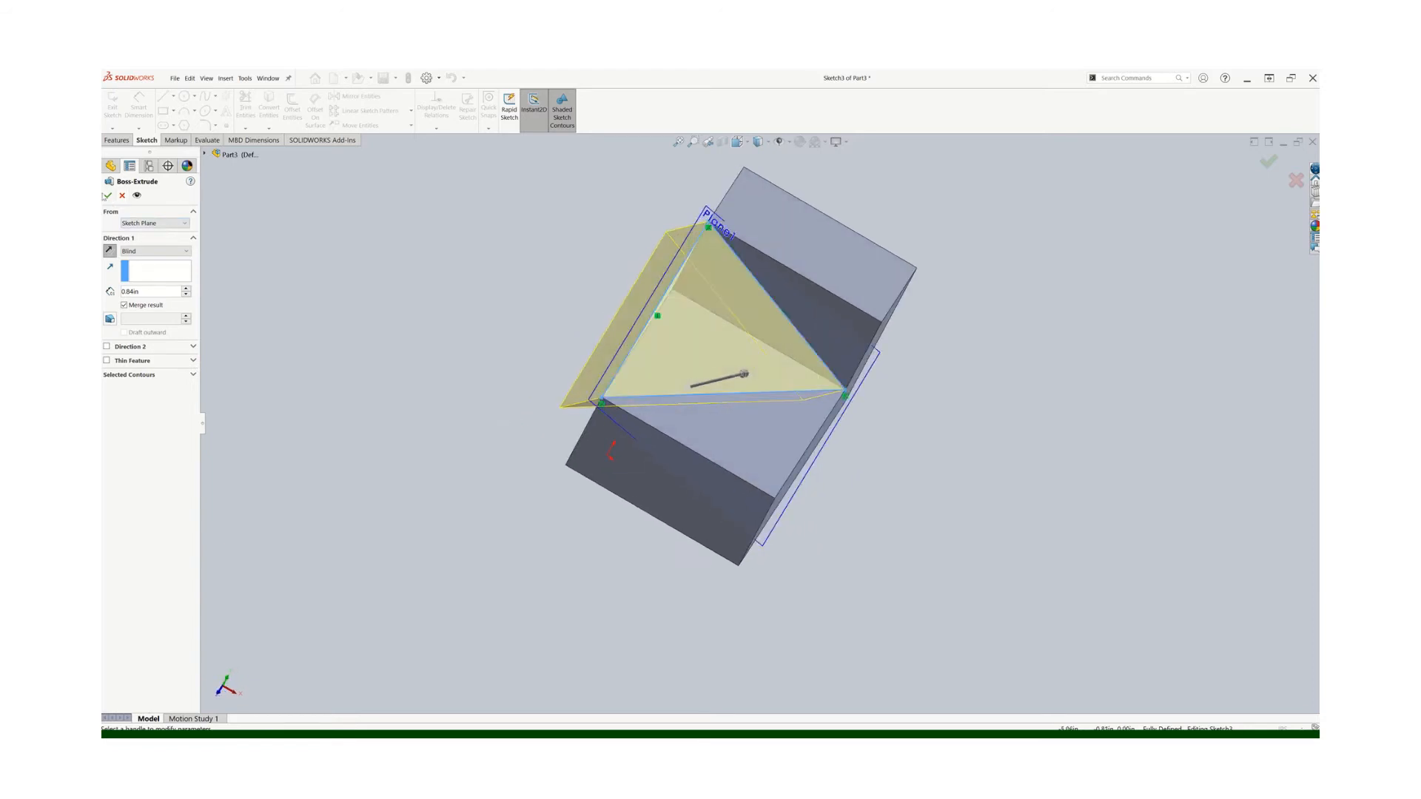
pyautogui.click(108, 195)
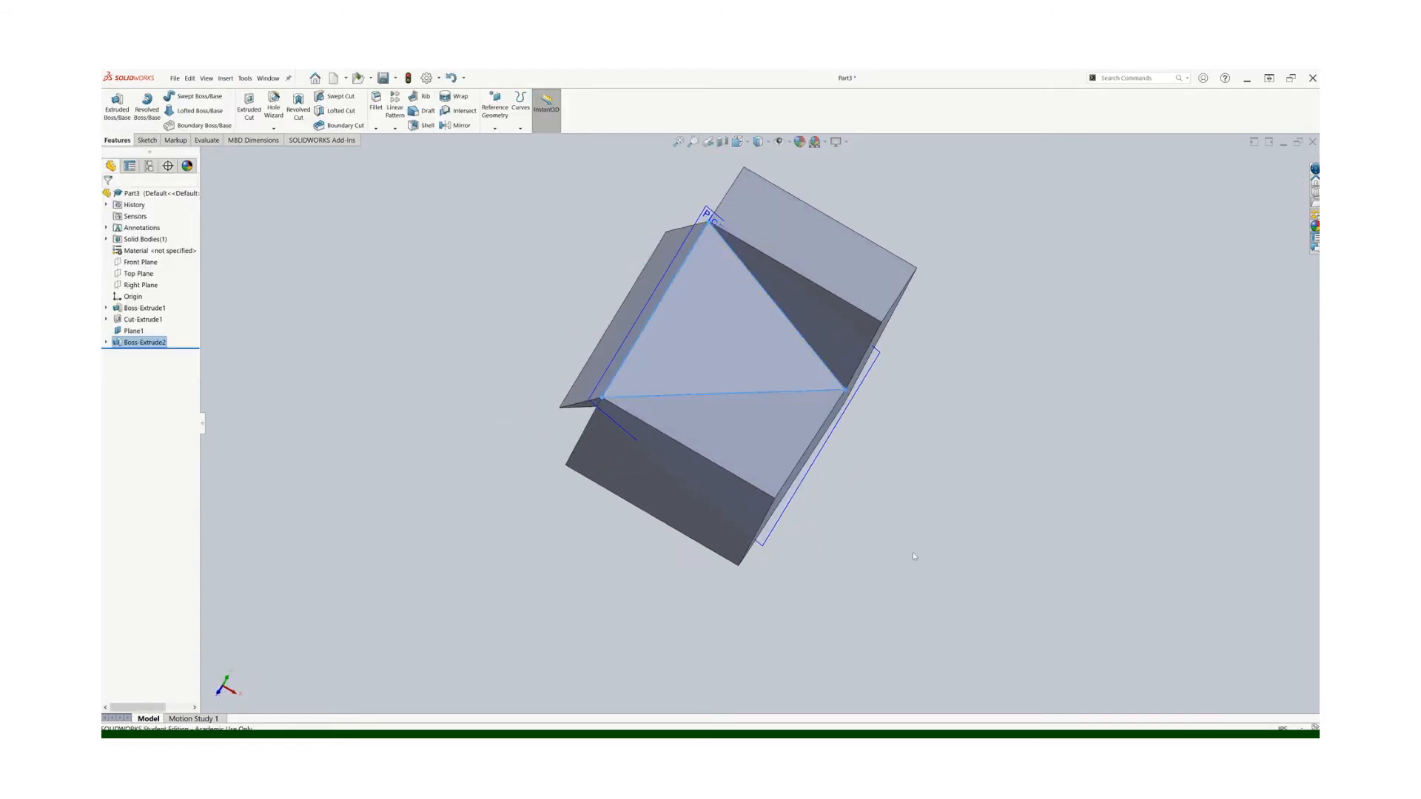
# - Begin an extruded cut on the block's front face, sketch a rectangle from the origin corner outward over the protruding wedge, and finish the sketch
pyautogui.moveTo(967, 491)
pyautogui.mouseDown(button='middle')
pyautogui.moveTo(996, 485)
pyautogui.moveTo(957, 508)
pyautogui.moveTo(967, 501)
pyautogui.mouseUp(button='middle')
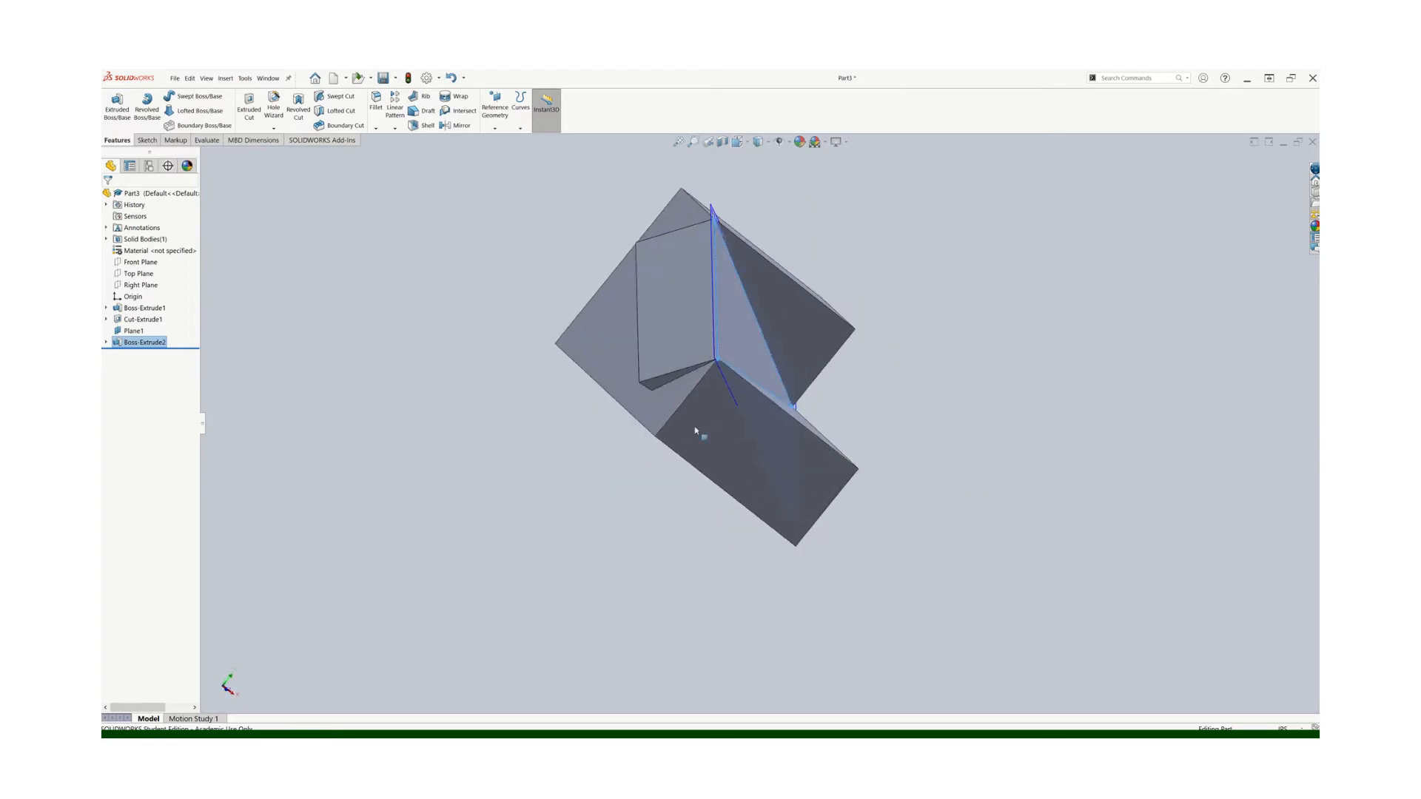
pyautogui.click(257, 114)
pyautogui.click(729, 447)
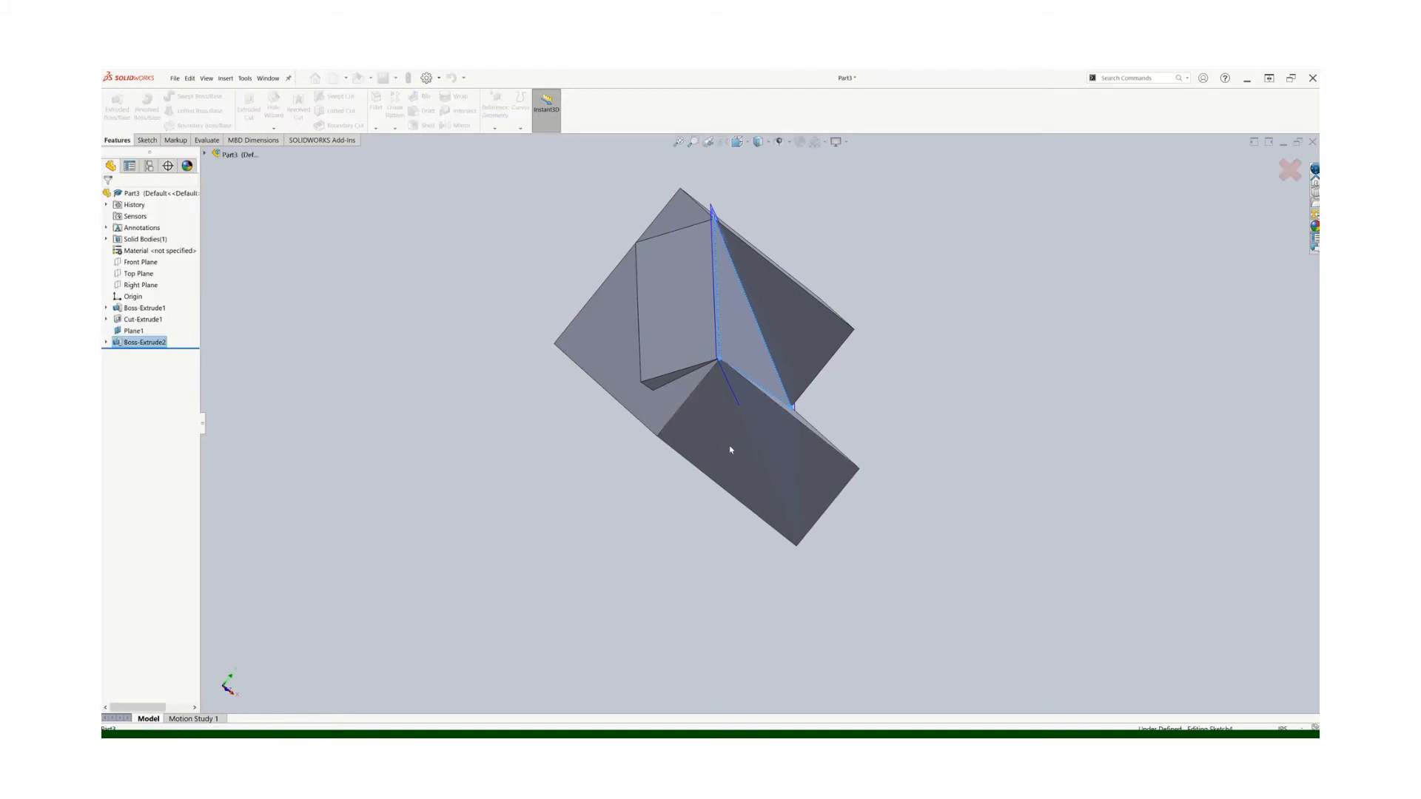
pyautogui.click(740, 142)
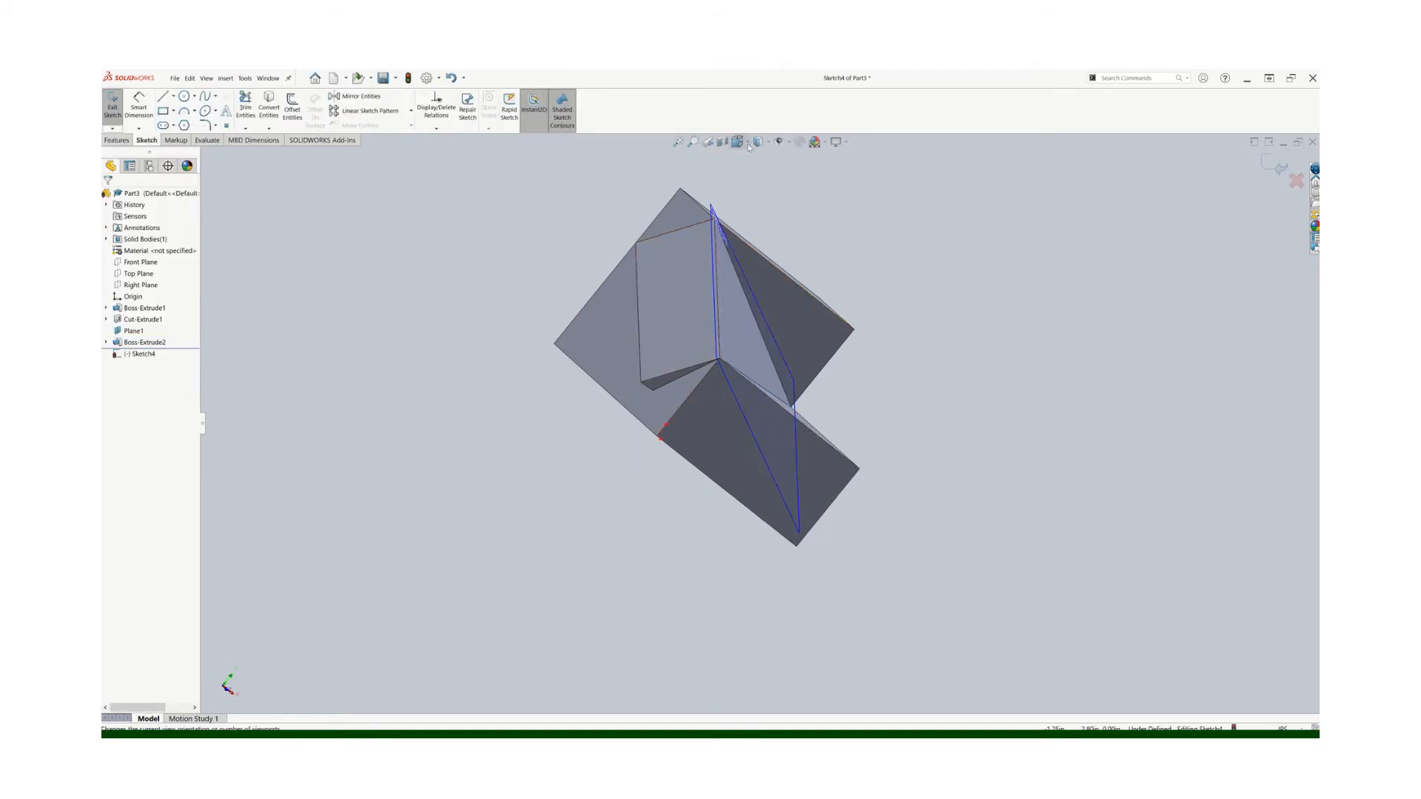
pyautogui.click(795, 206)
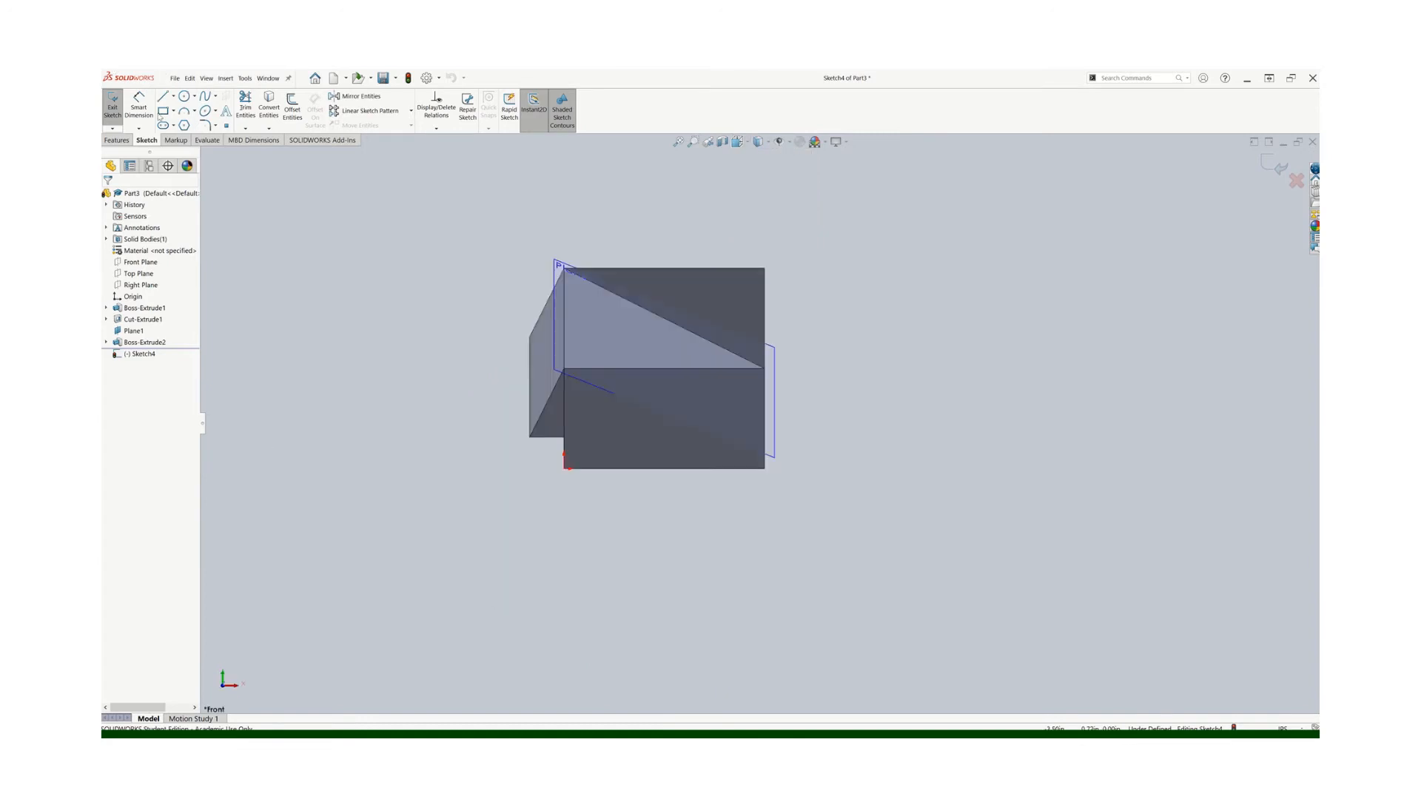
pyautogui.click(163, 110)
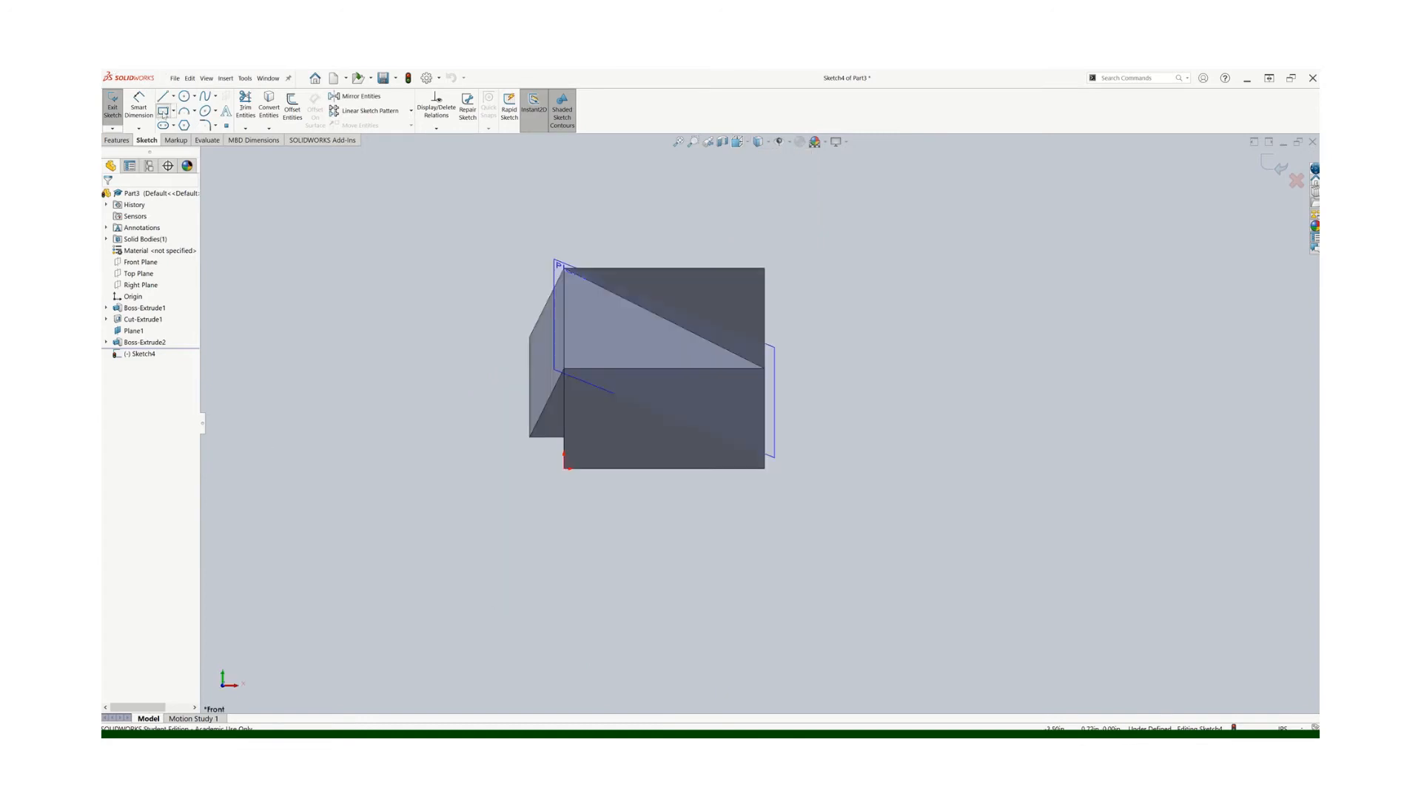
pyautogui.click(564, 468)
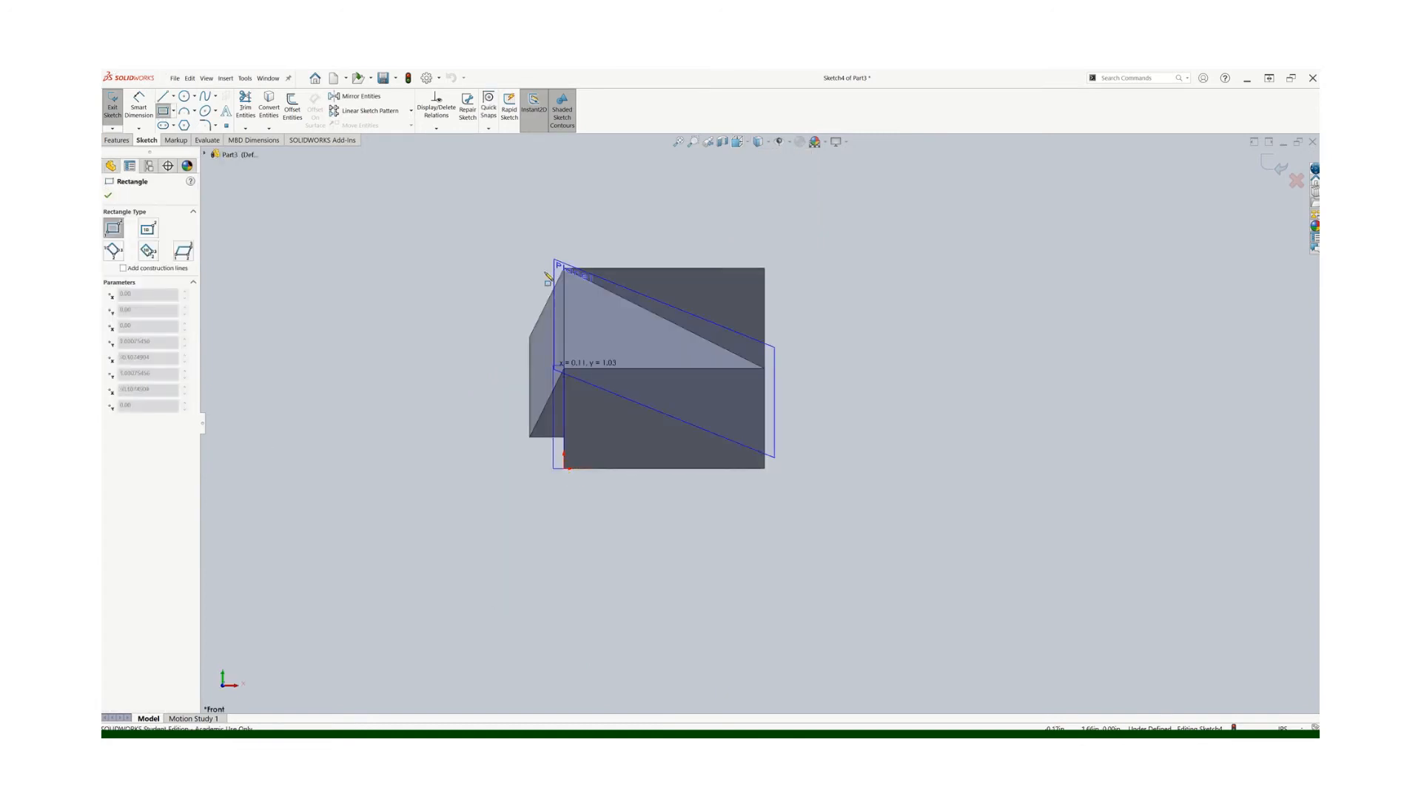
pyautogui.click(310, 168)
pyautogui.press('Escape')
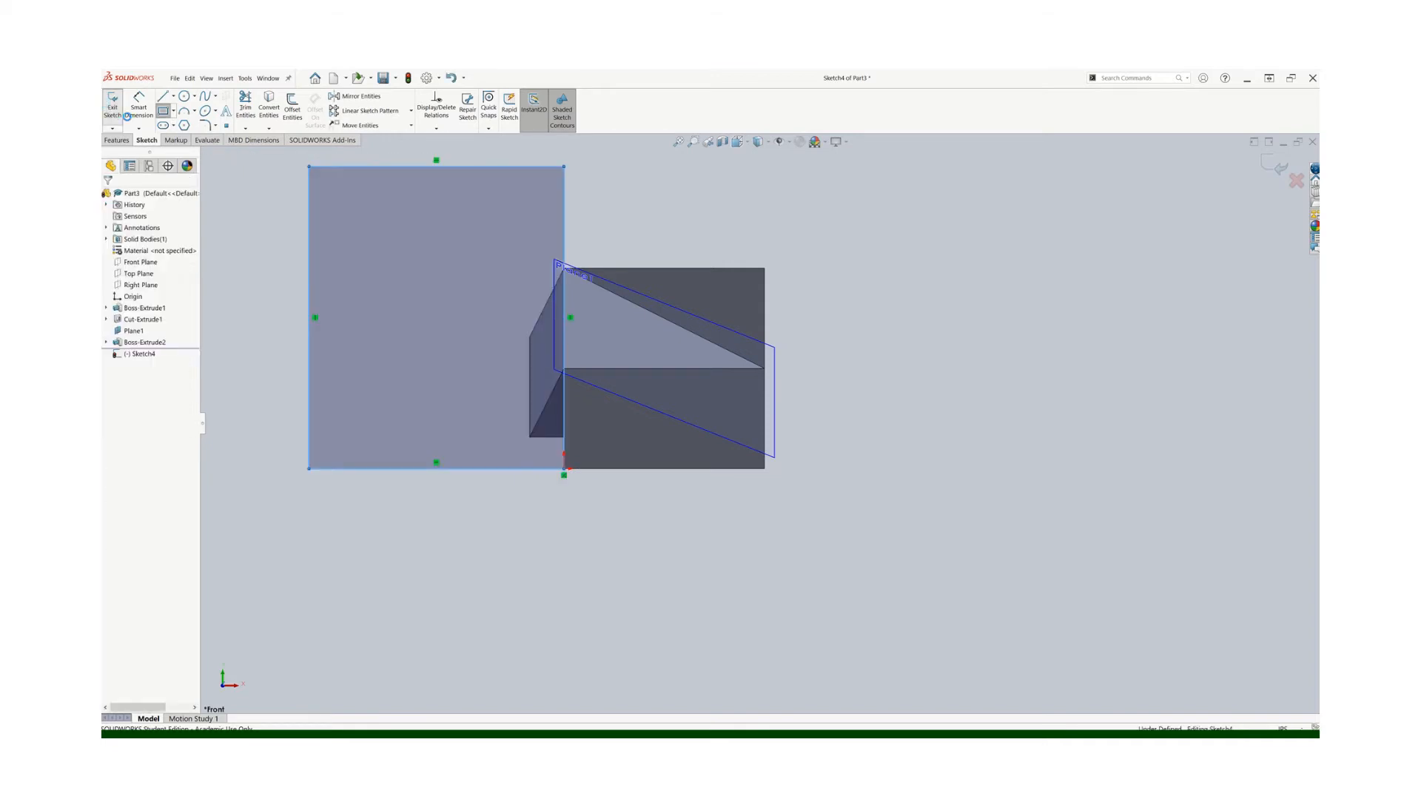
pyautogui.hotkey('ctrl', 'e')
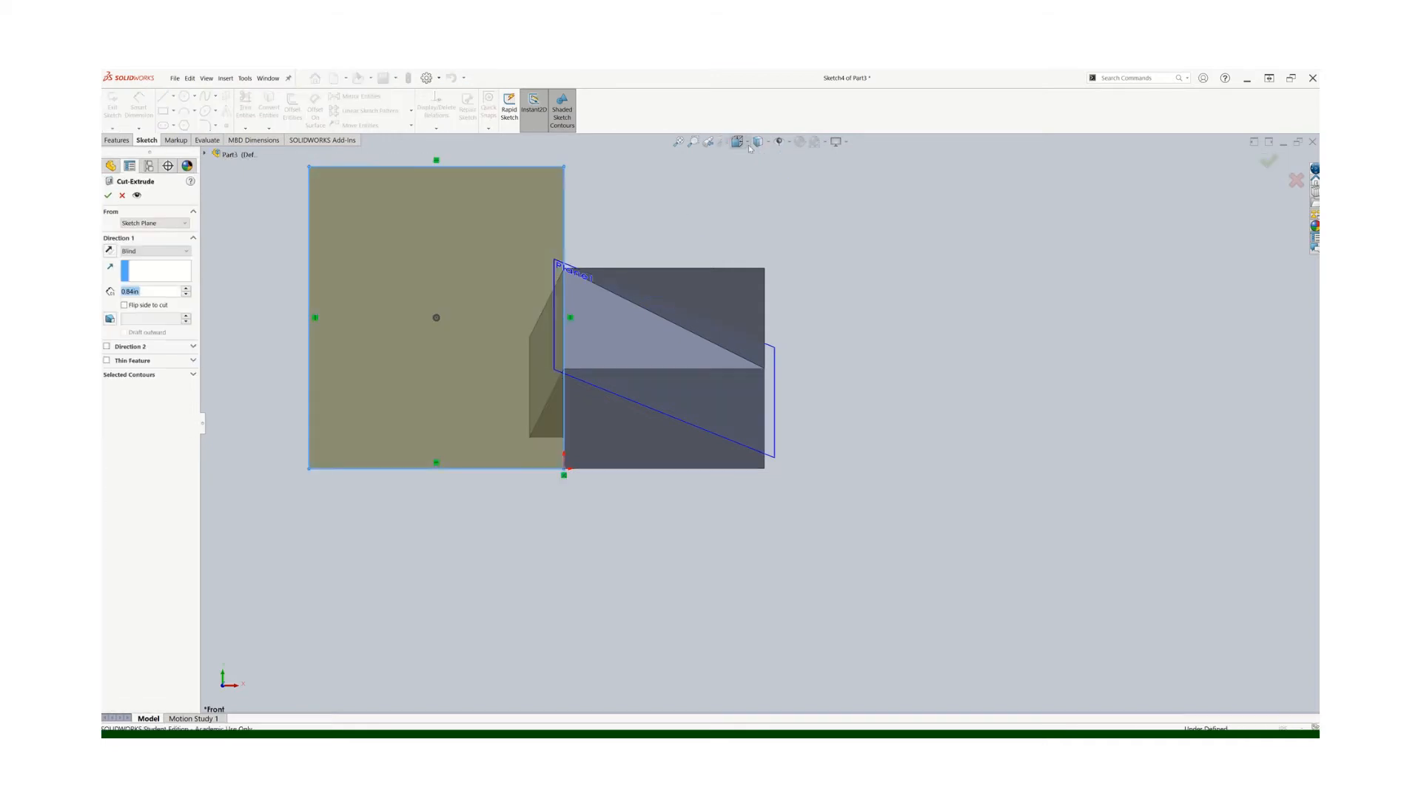
# - Extend the cut's blind depth to about 4.74 in, past the length of the wedge, and complete the extruded cut
pyautogui.click(749, 143)
pyautogui.click(798, 179)
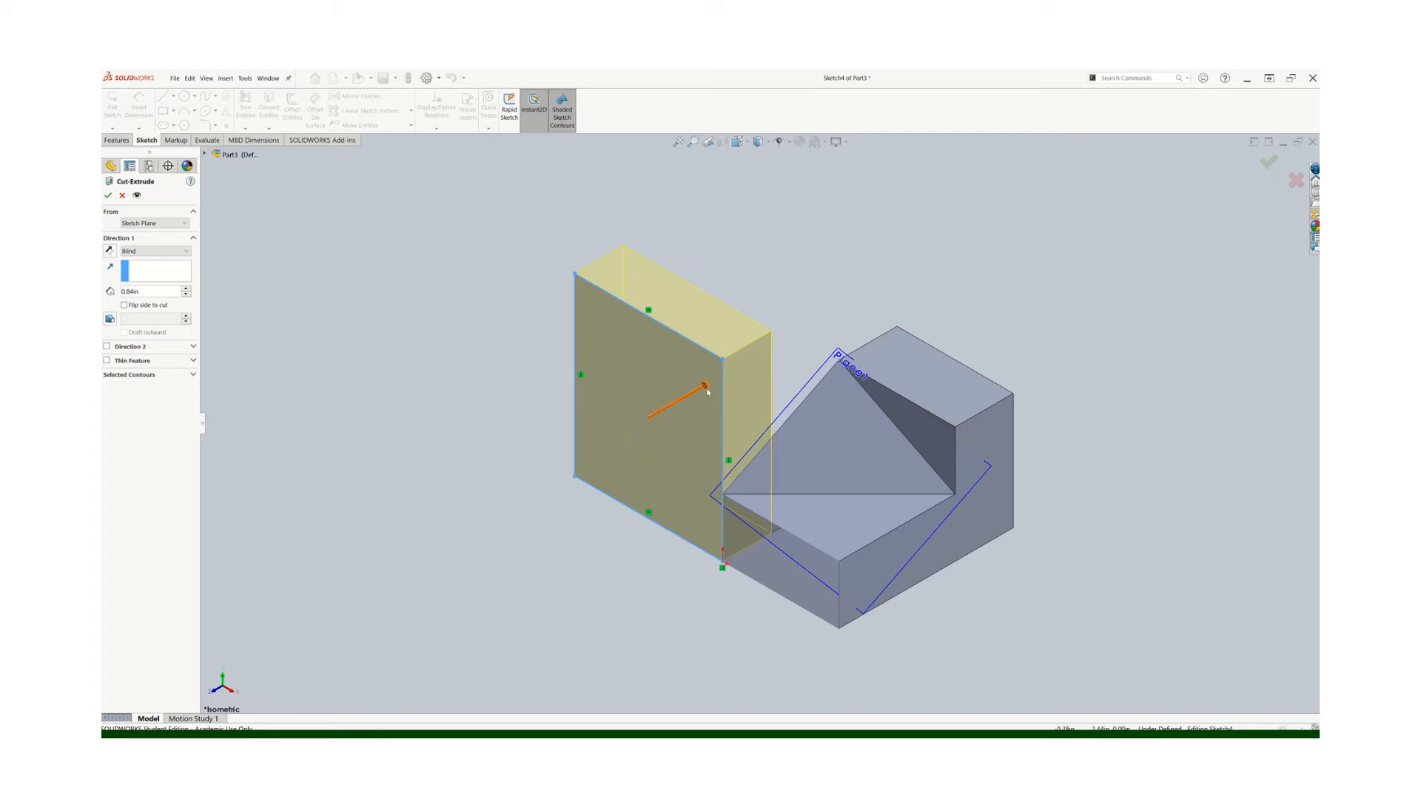
pyautogui.moveTo(841, 309); pyautogui.dragTo(931, 253)
pyautogui.click(109, 195)
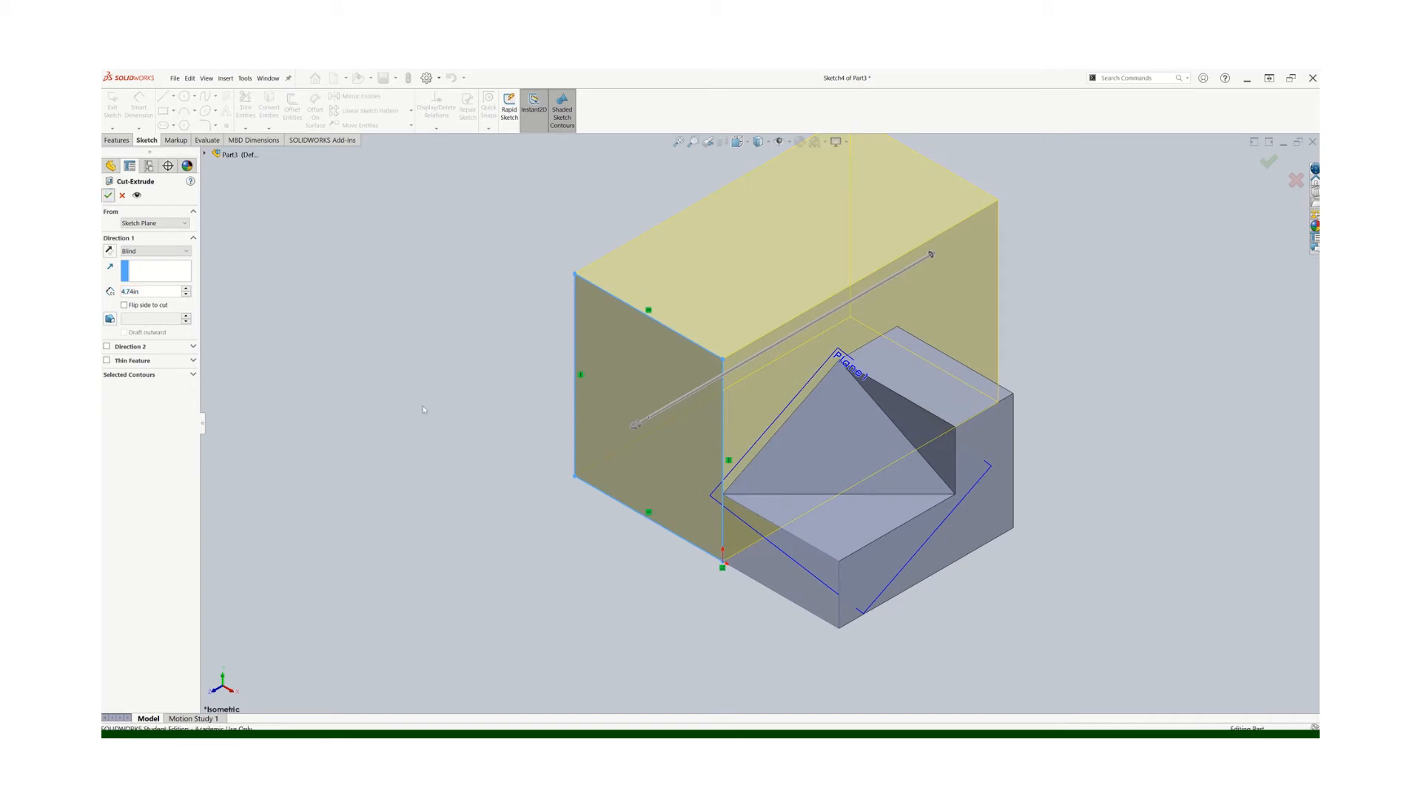
pyautogui.moveTo(600, 501); pyautogui.dragTo(301, 405, button='middle')
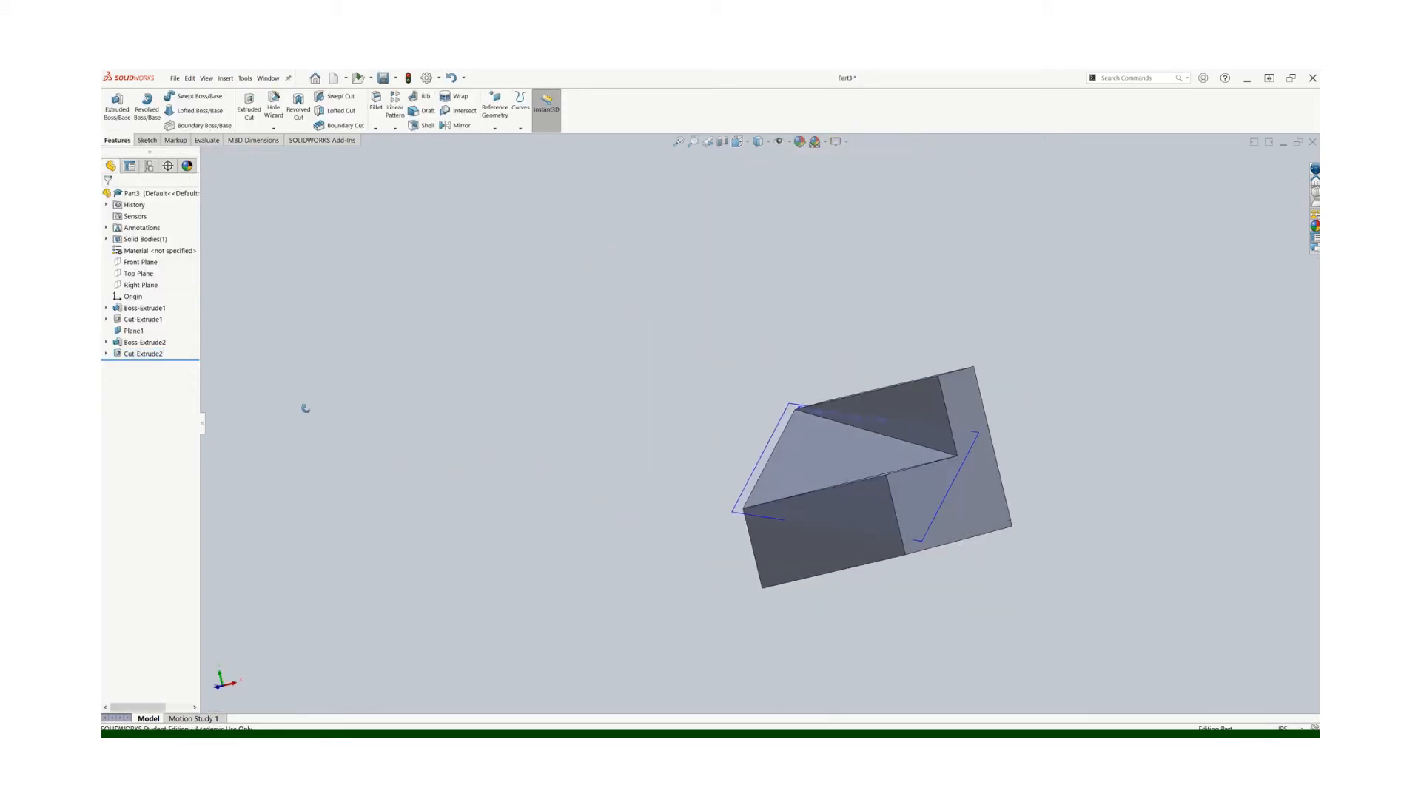
# - Hide the three-point reference plane and show the finished block in isometric view
pyautogui.click(135, 331)
pyautogui.click(162, 321)
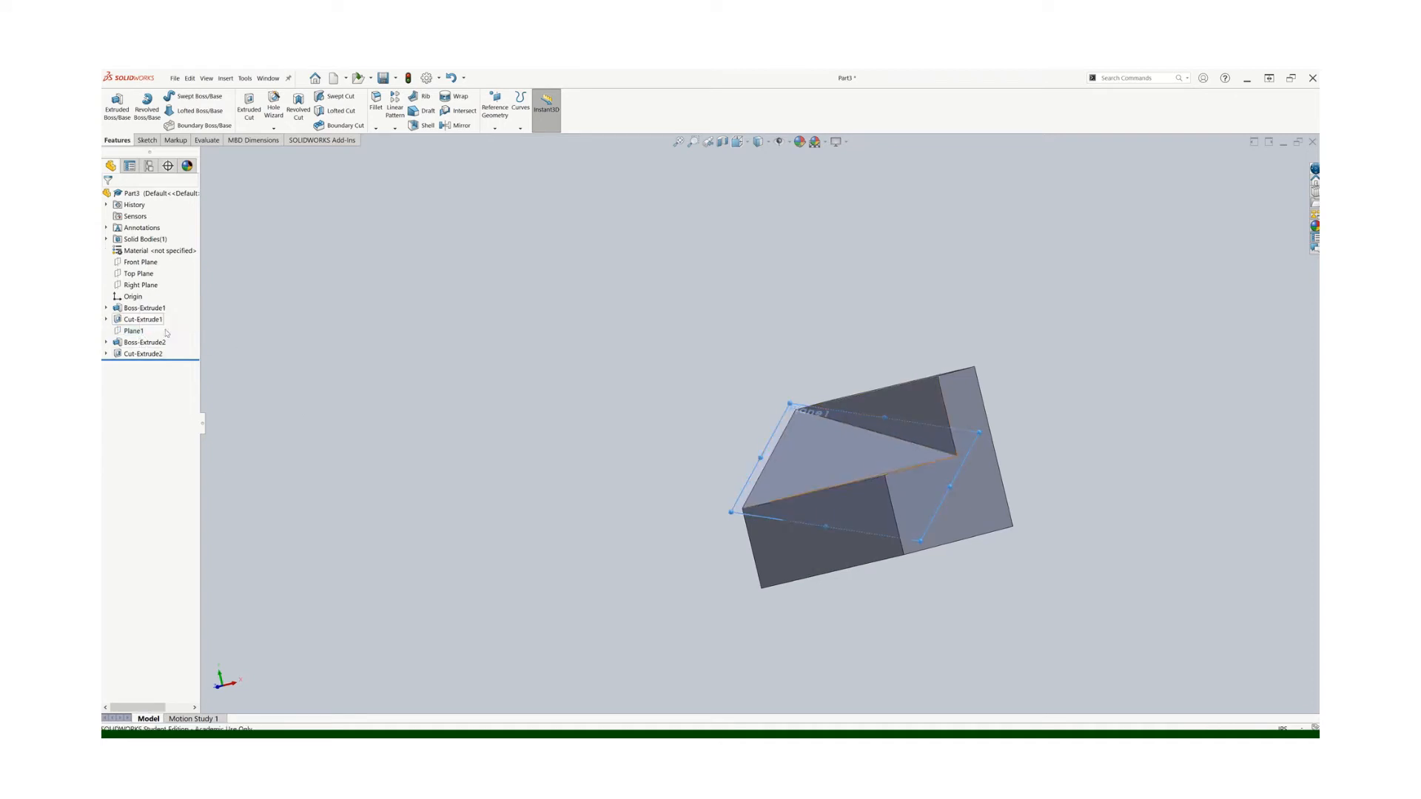
pyautogui.moveTo(506, 376); pyautogui.dragTo(466, 395, button='middle')
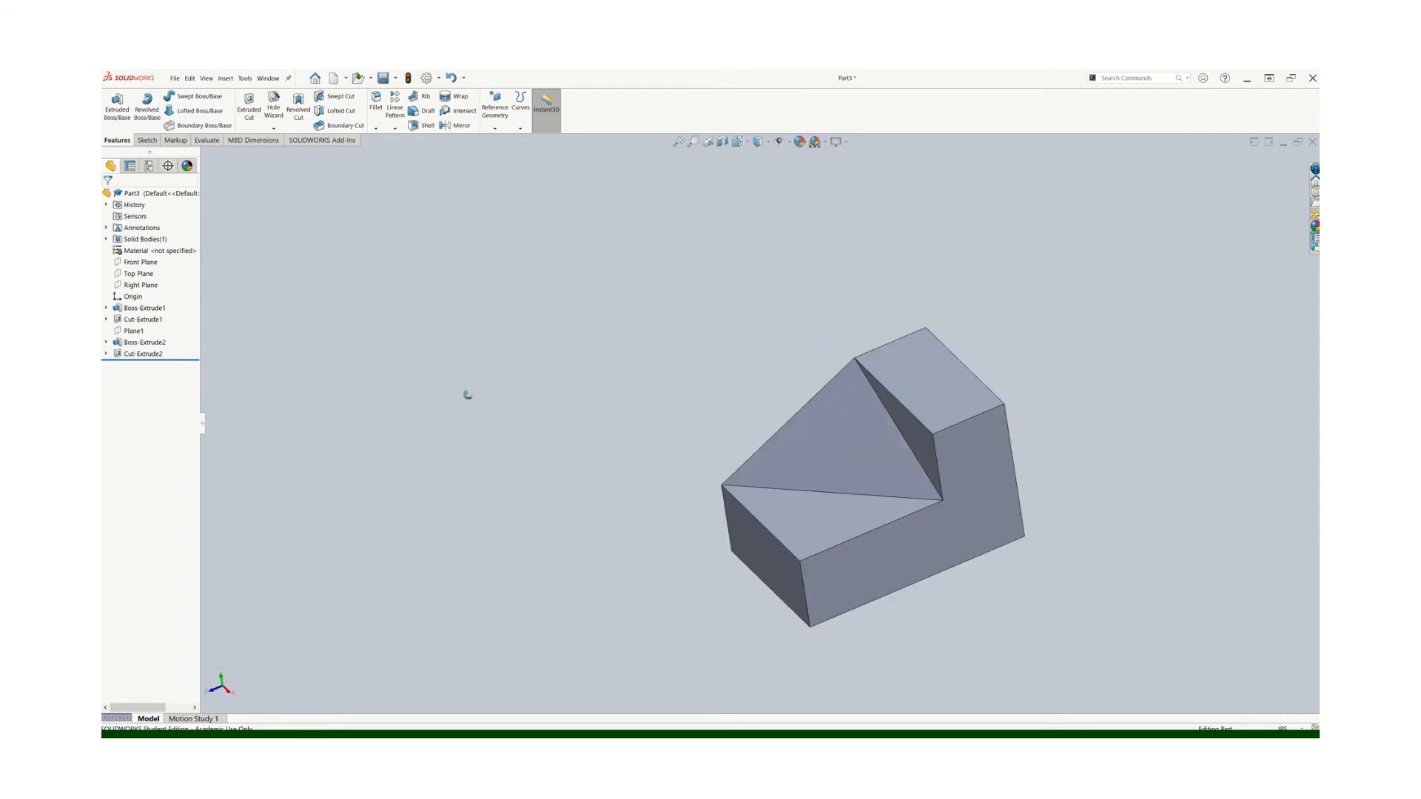
pyautogui.click(746, 145)
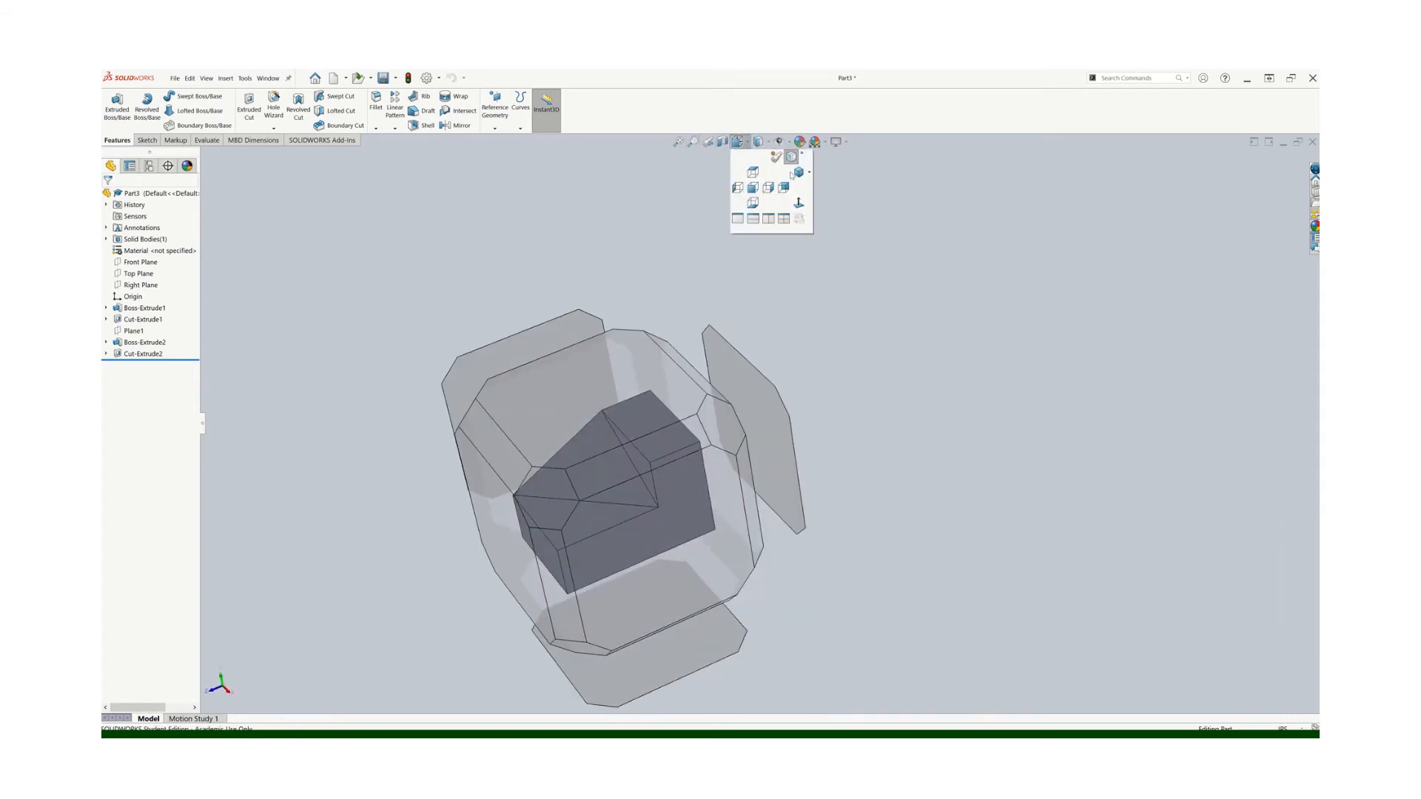
pyautogui.click(791, 185)
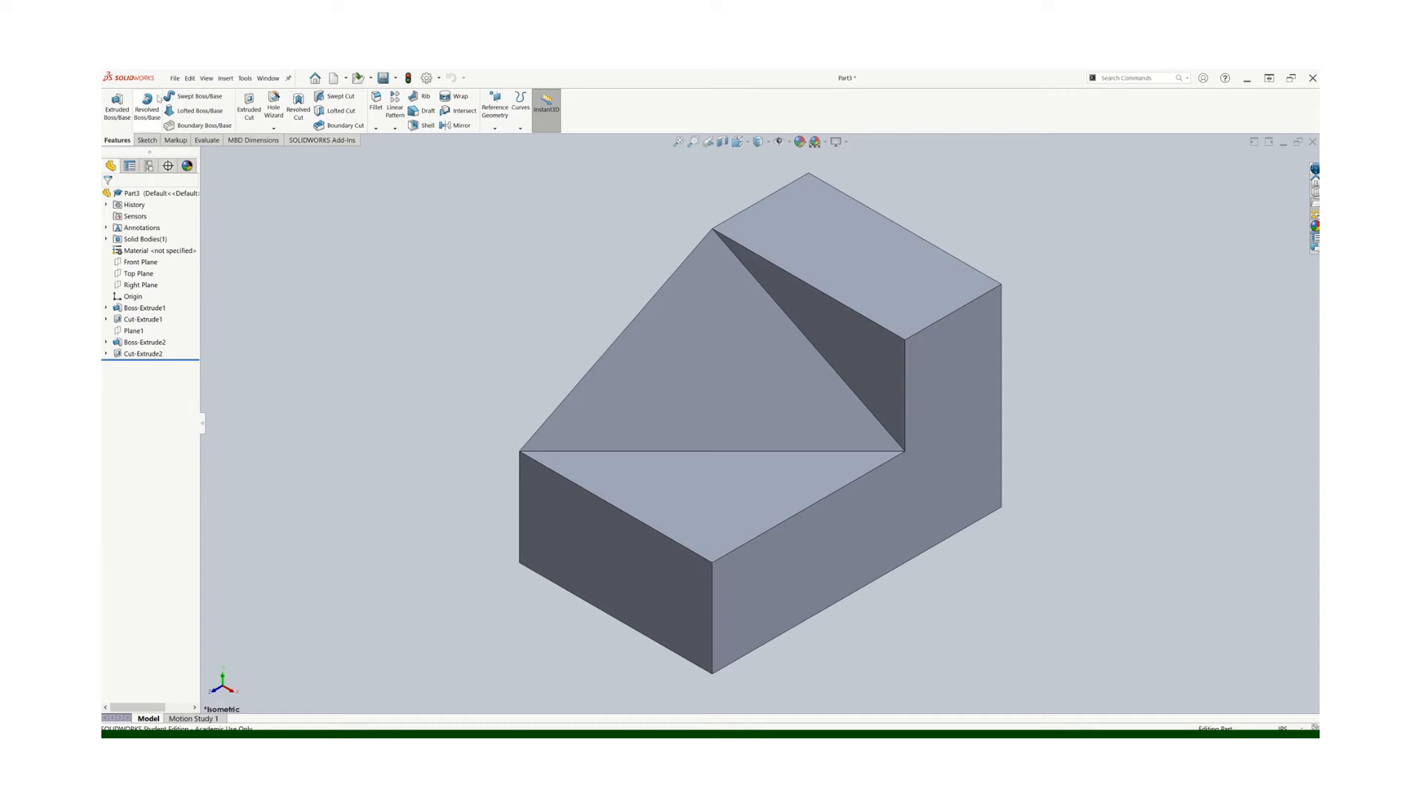
# - Save the part to the Desktop as a SOLIDWORKS Part named Part3
pyautogui.click(174, 78)
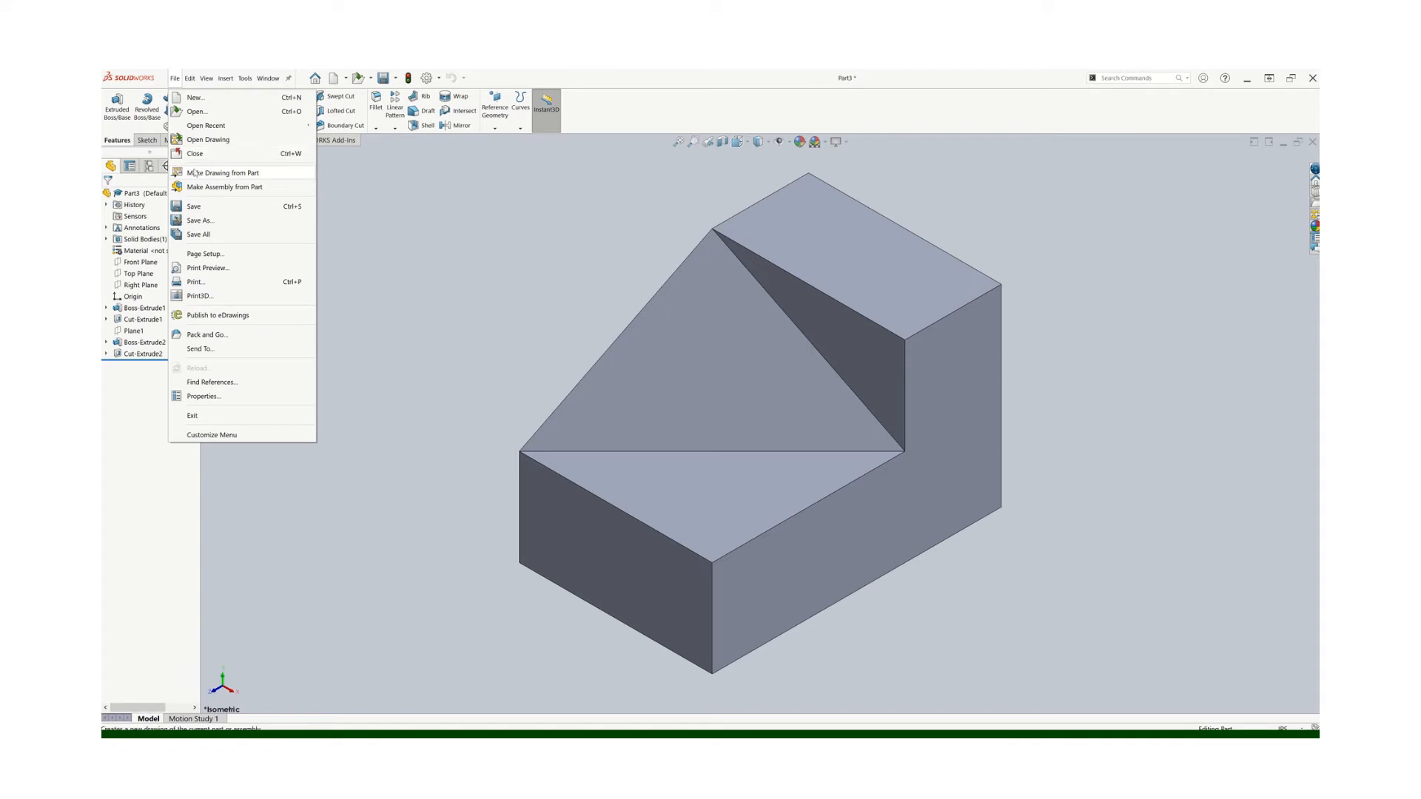
pyautogui.click(222, 173)
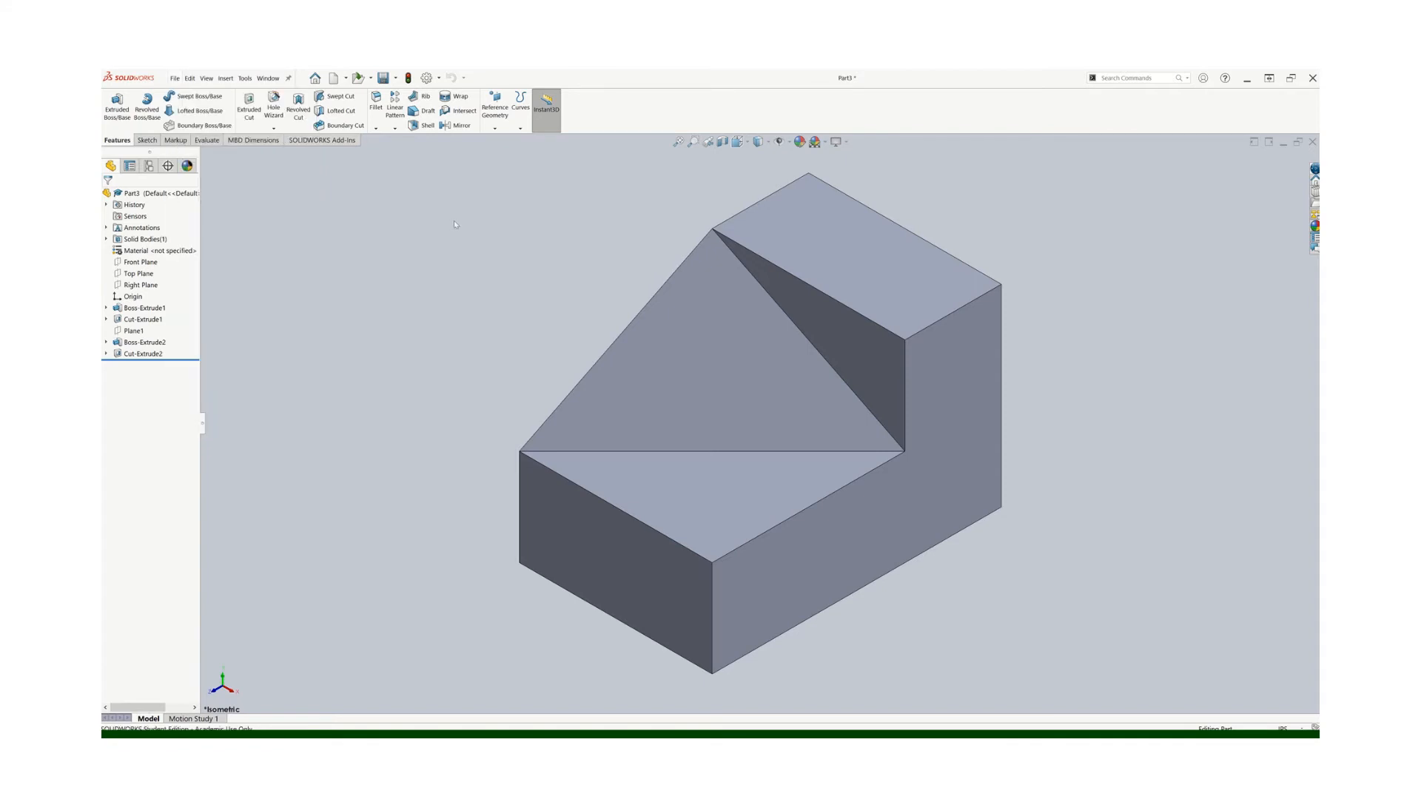
pyautogui.click(176, 78)
pyautogui.click(194, 219)
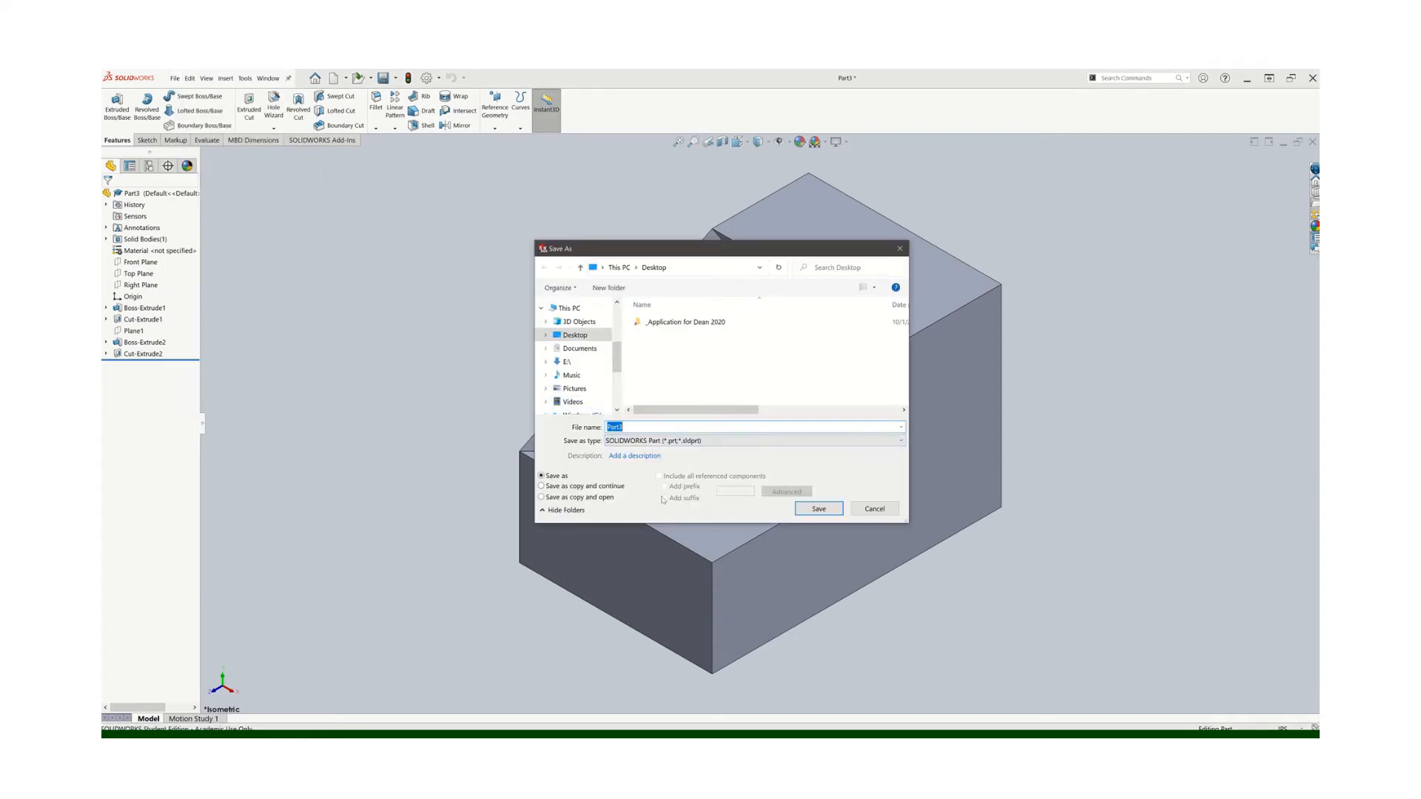
pyautogui.click(819, 509)
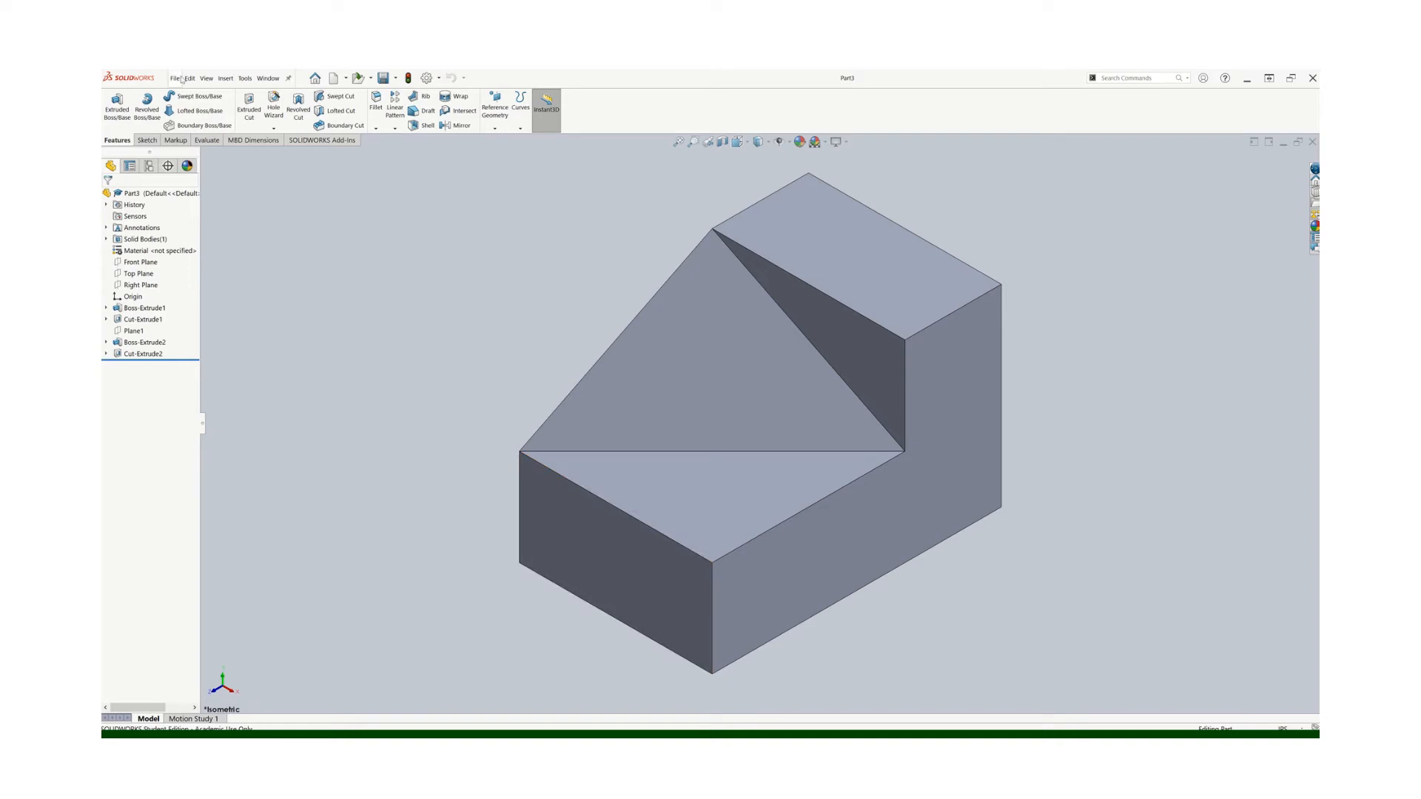
# - Create a drawing from the part with the Drawing template and an A (ANSI) Landscape sheet
pyautogui.click(175, 79)
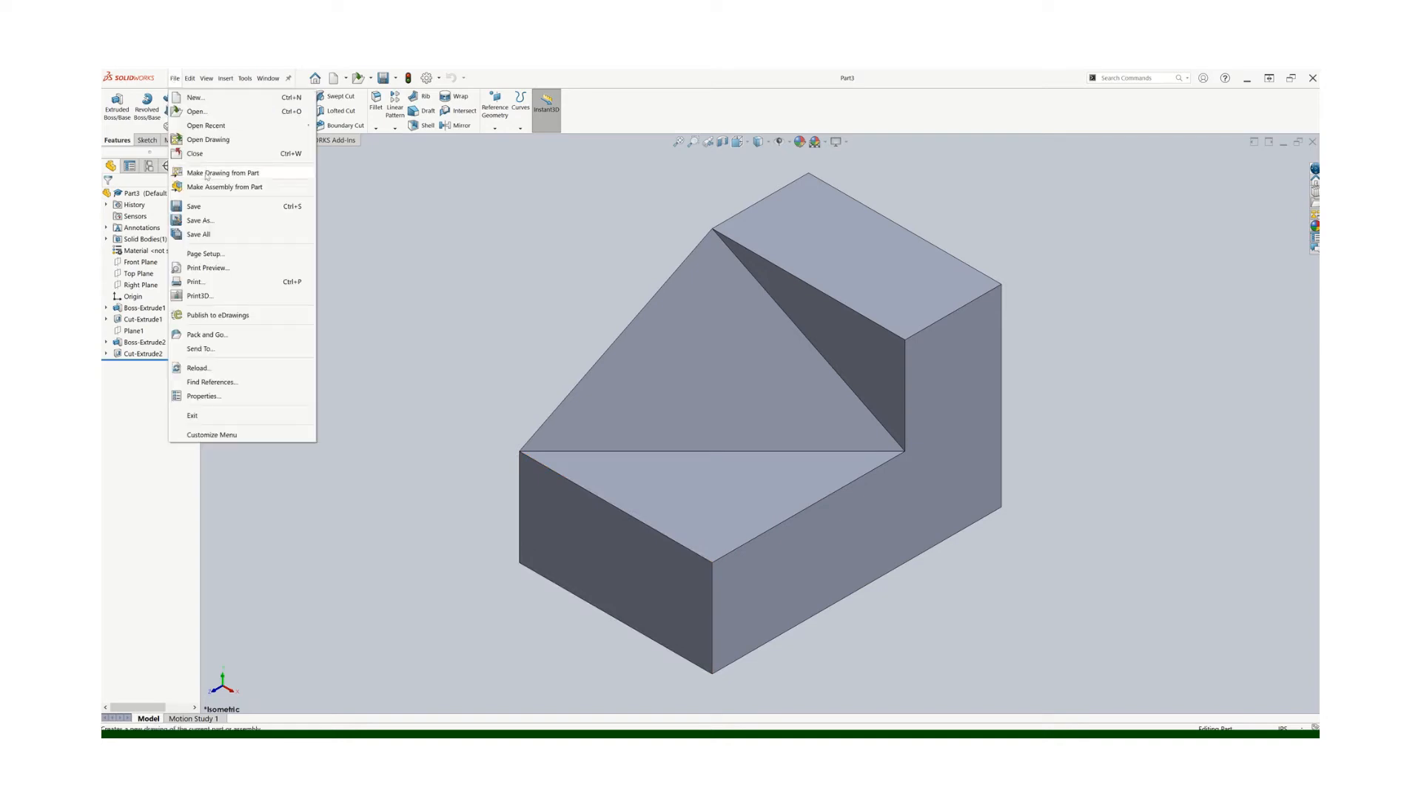
pyautogui.click(206, 175)
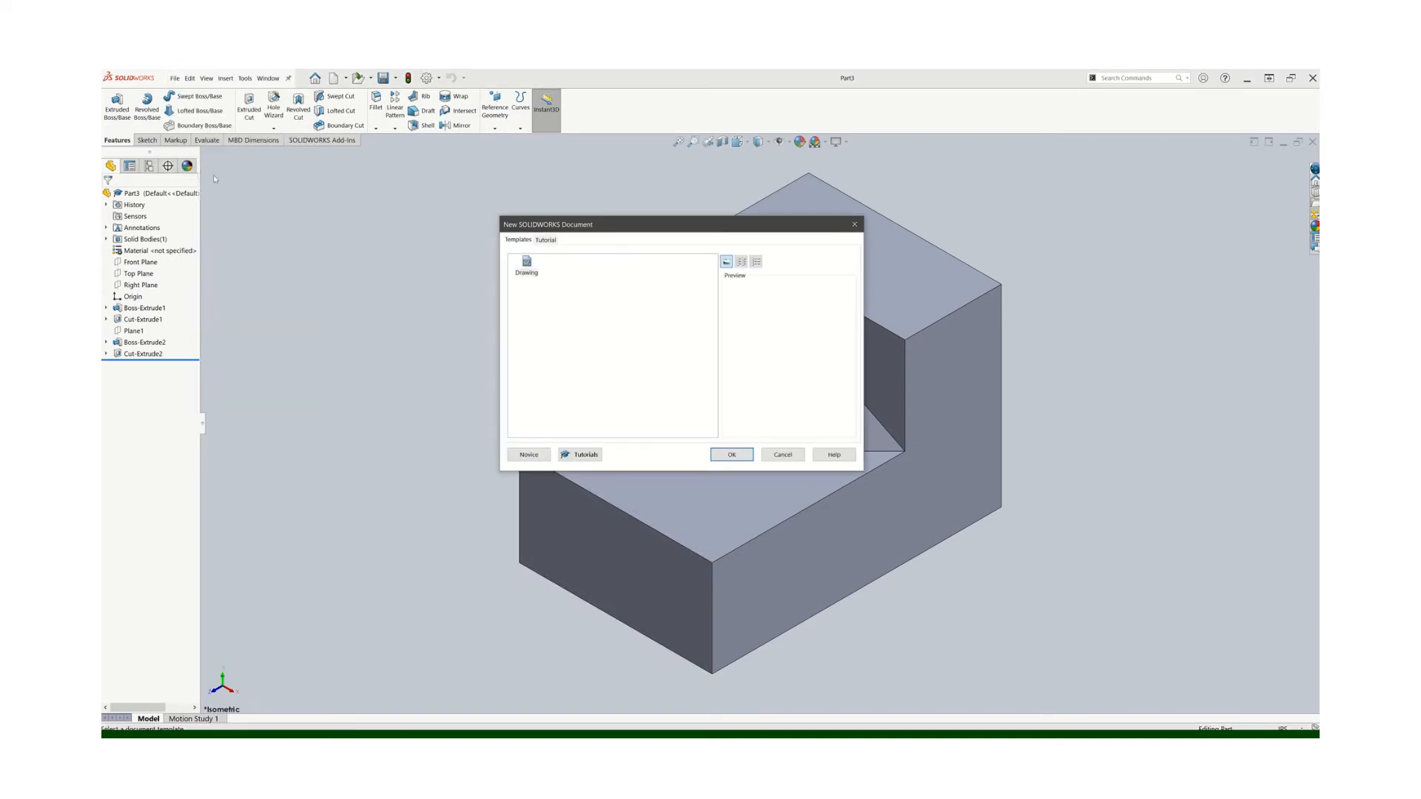
pyautogui.click(739, 458)
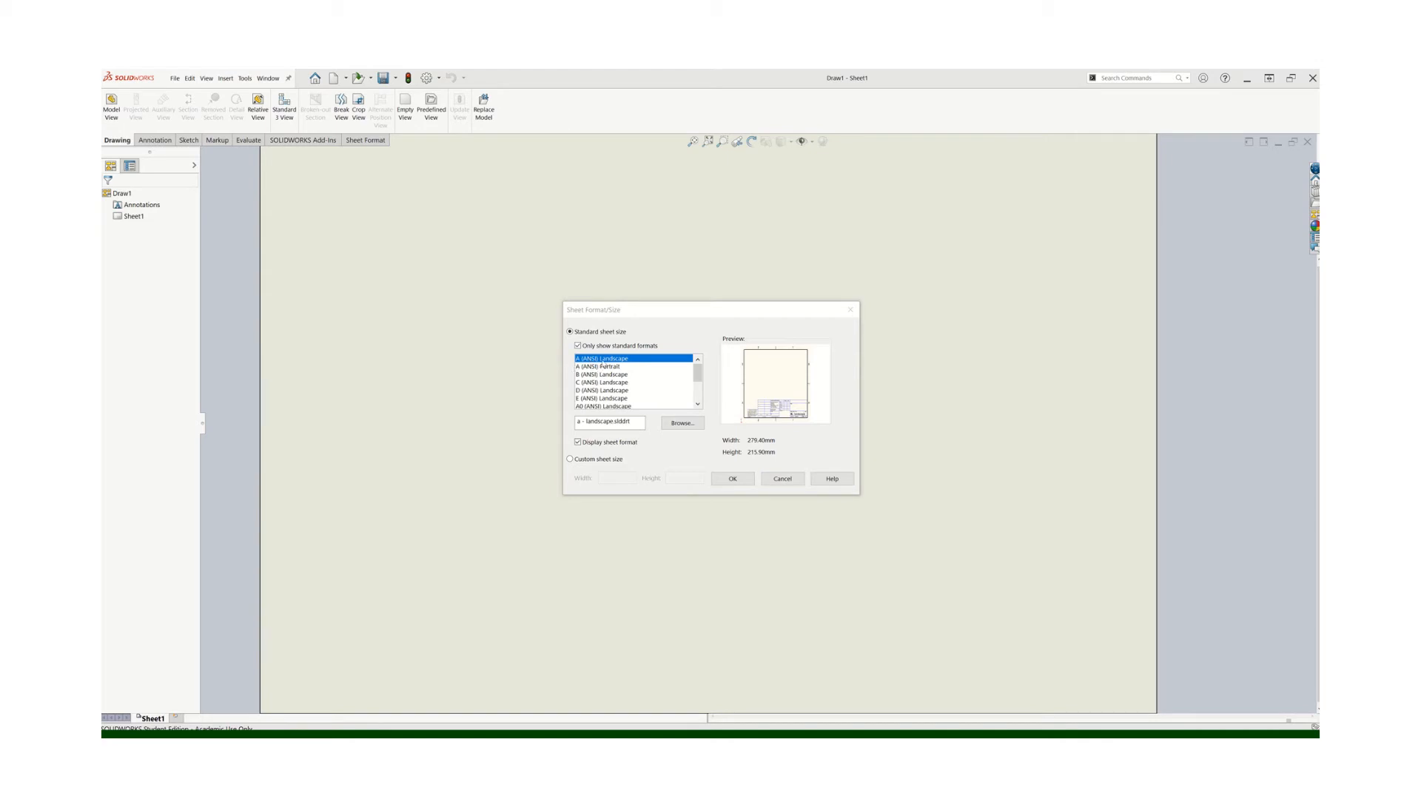
pyautogui.click(732, 479)
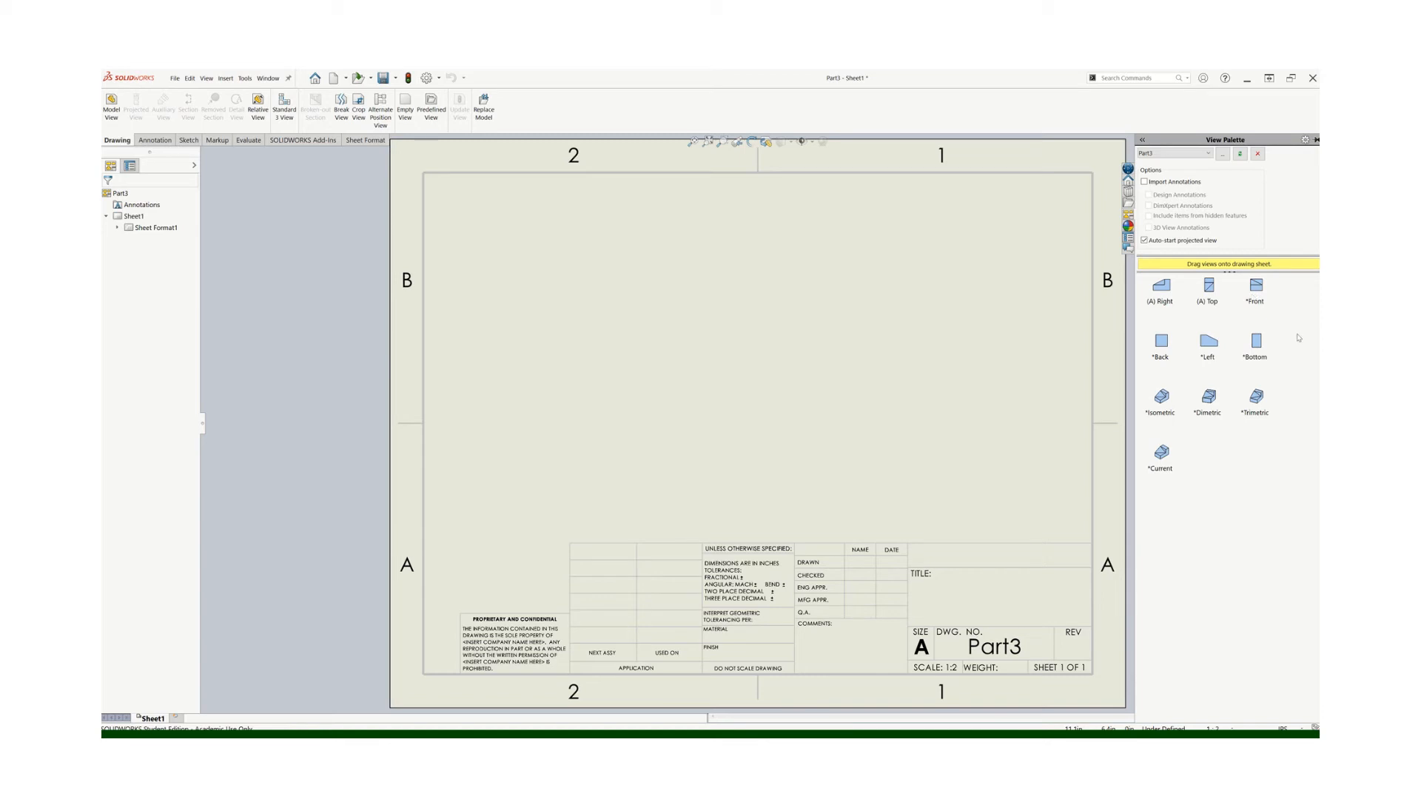
# - Place the front view low on the sheet and project the top, right and isometric views from it
pyautogui.click(1254, 290)
pyautogui.moveTo(1252, 290); pyautogui.dragTo(568, 454)
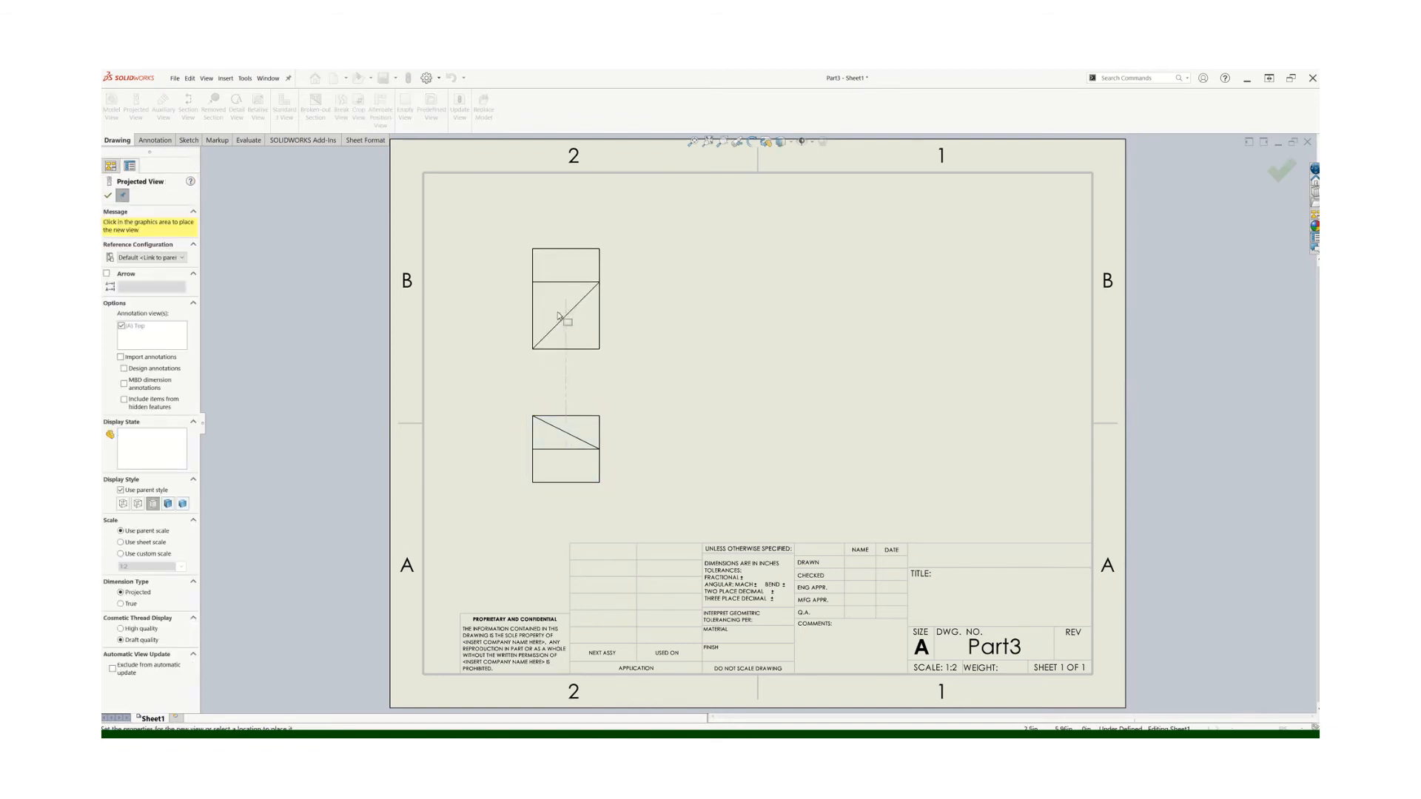
pyautogui.click(561, 318)
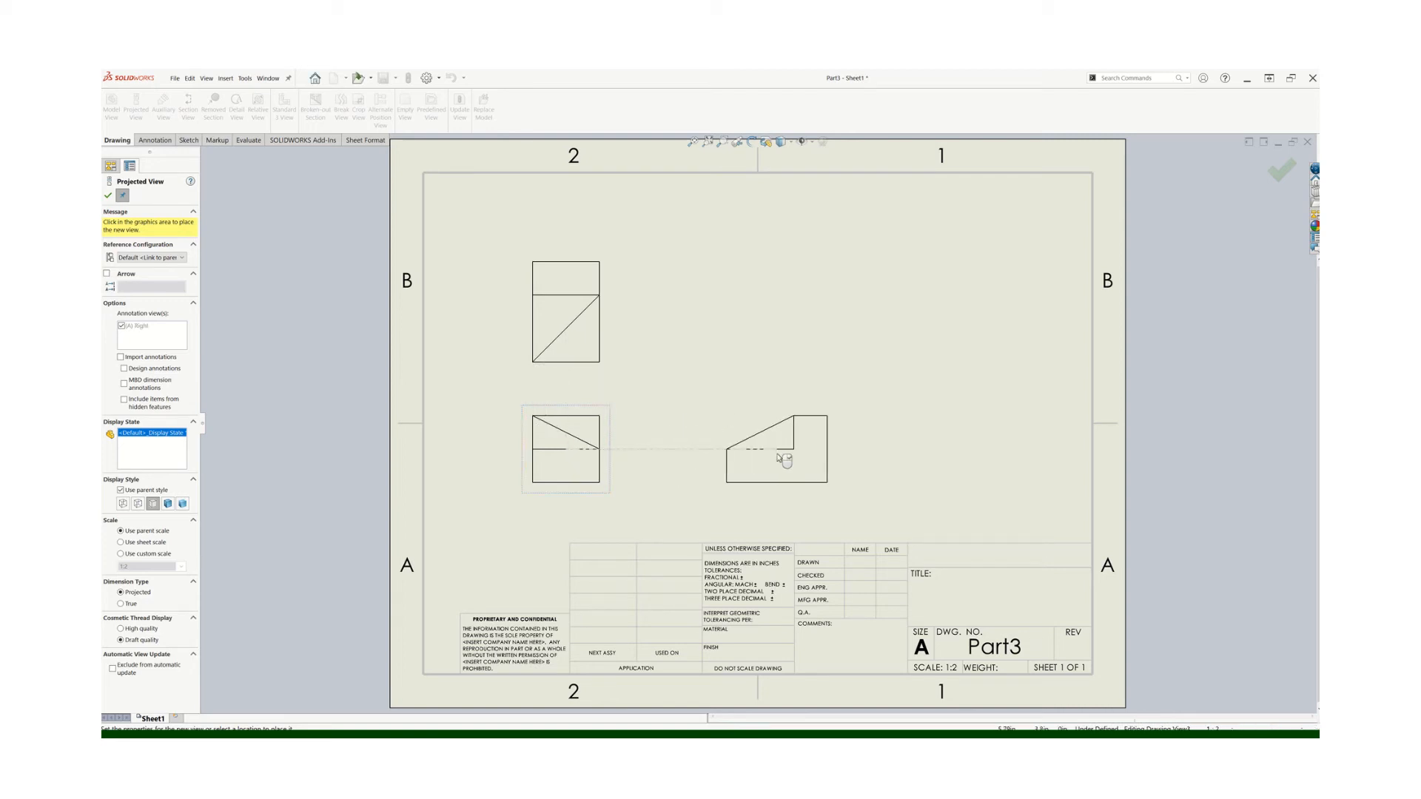
pyautogui.click(778, 458)
pyautogui.click(806, 379)
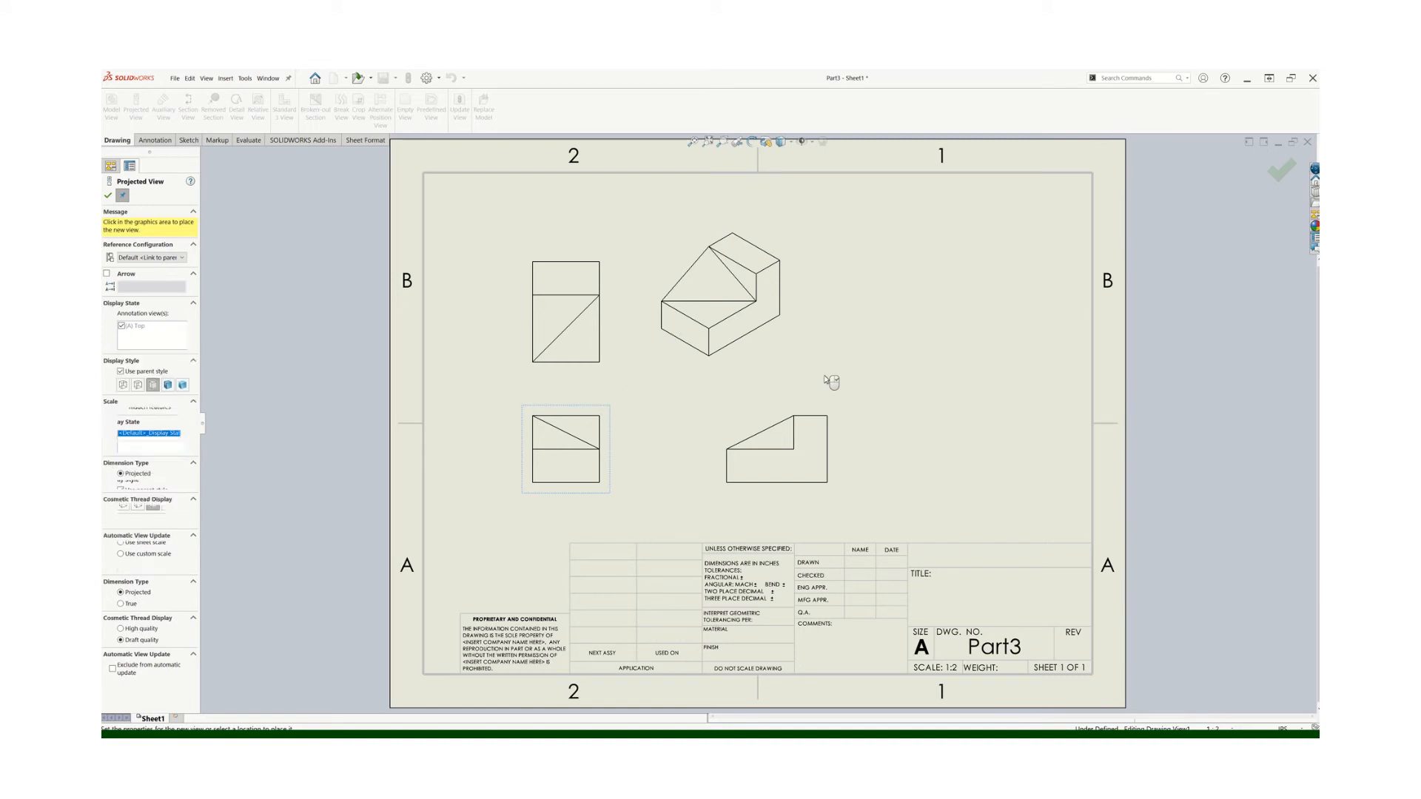
pyautogui.click(107, 197)
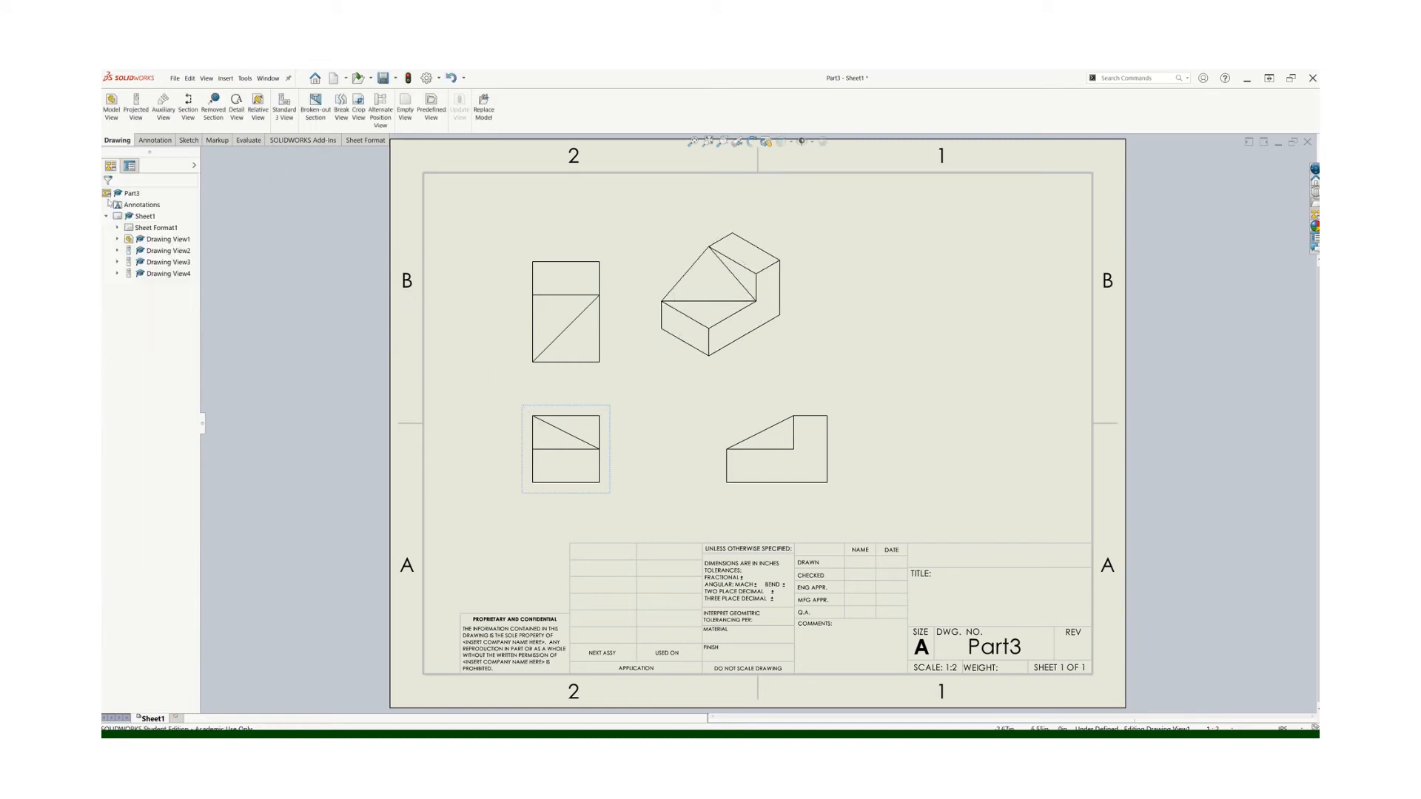
# - Set the isometric drawing view to Shaded With Edges and the front view to Hidden Lines Visible, finishing the view properties
pyautogui.click(778, 348)
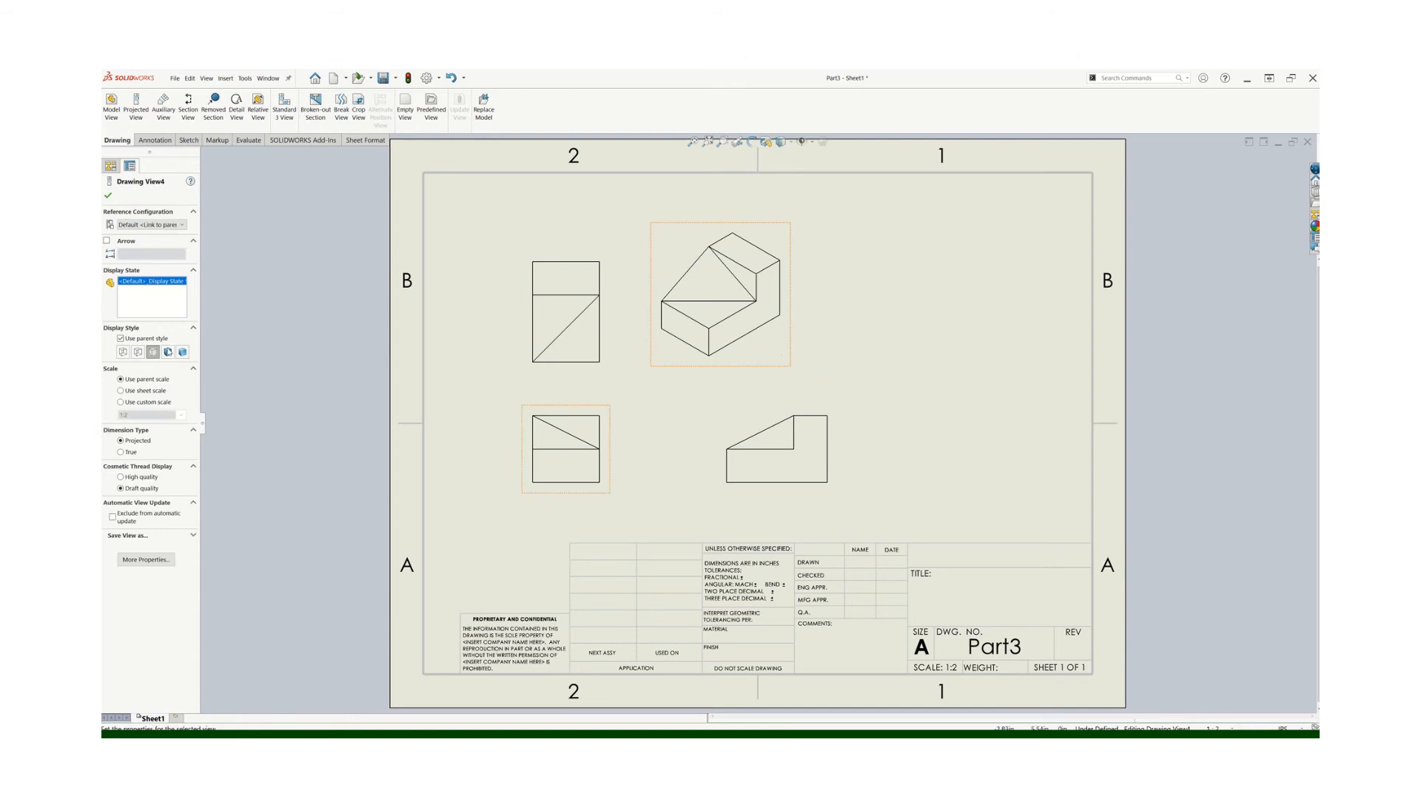
pyautogui.click(167, 352)
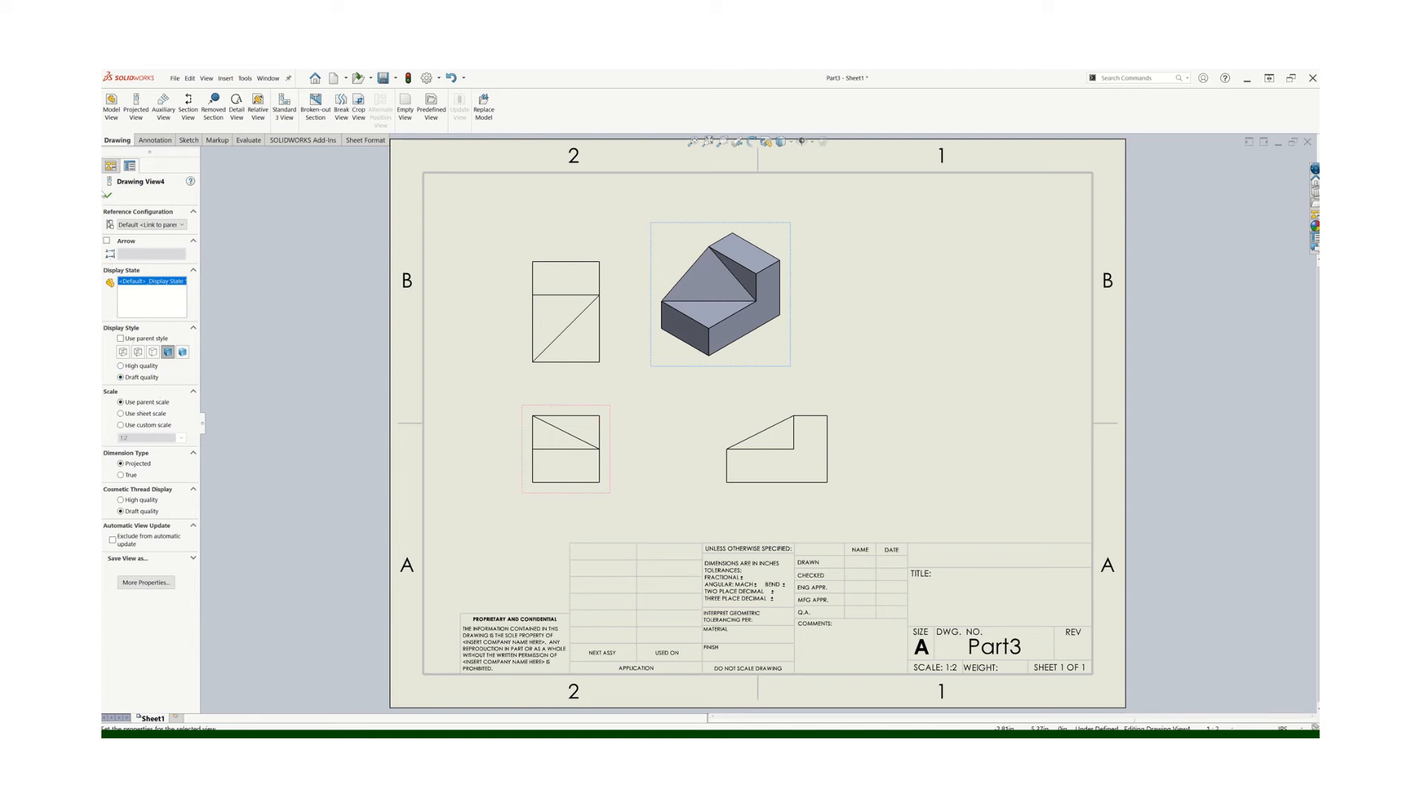
pyautogui.click(604, 412)
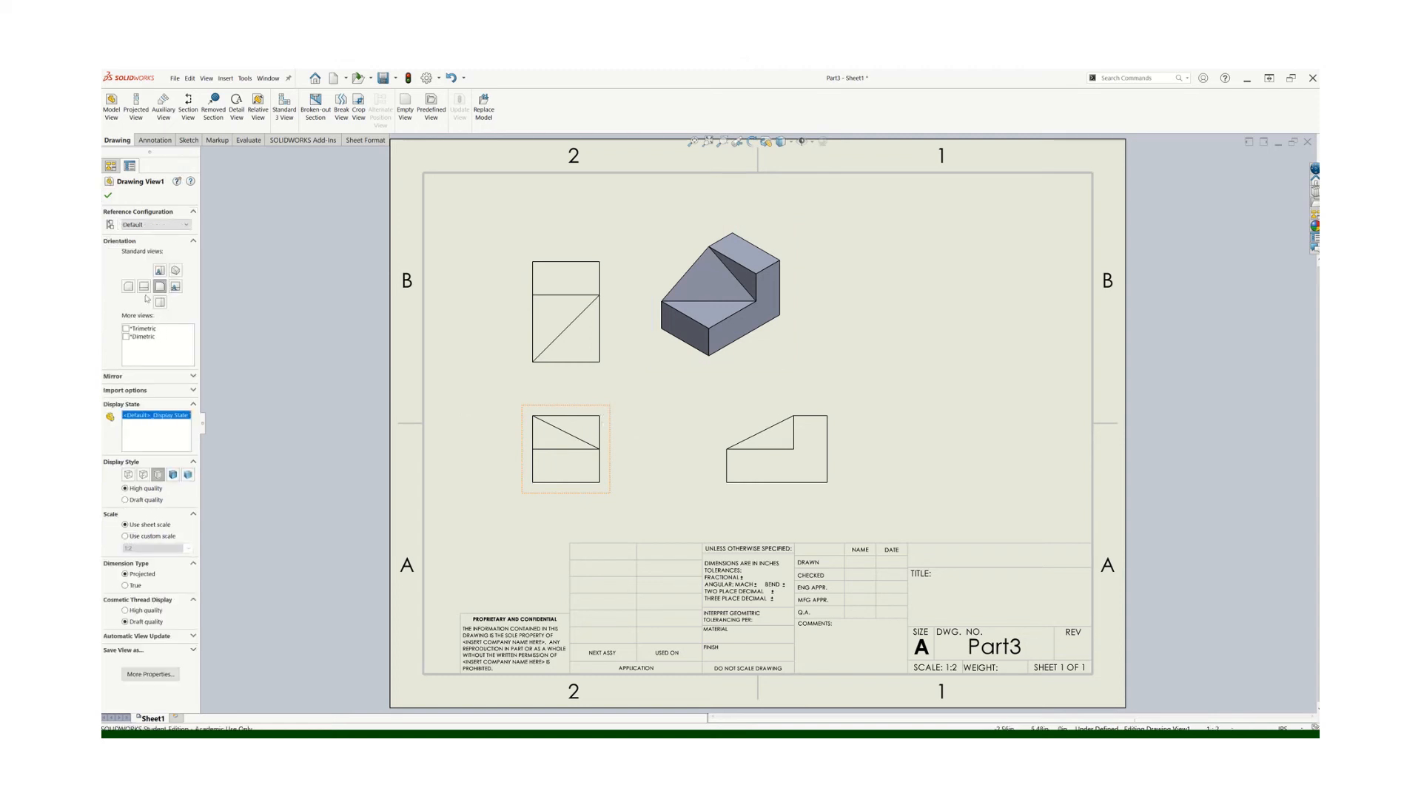
pyautogui.click(144, 477)
pyautogui.click(109, 197)
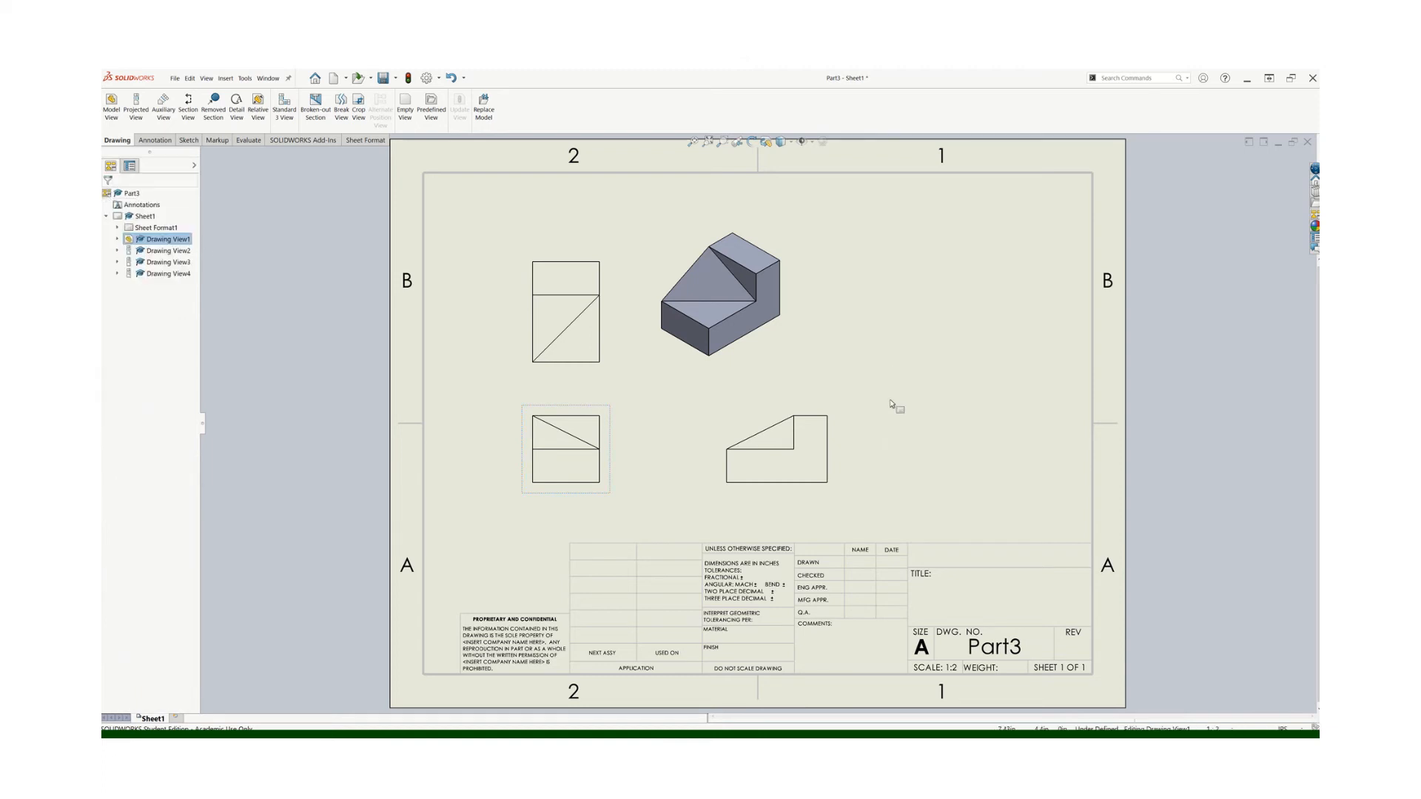
pyautogui.click(835, 491)
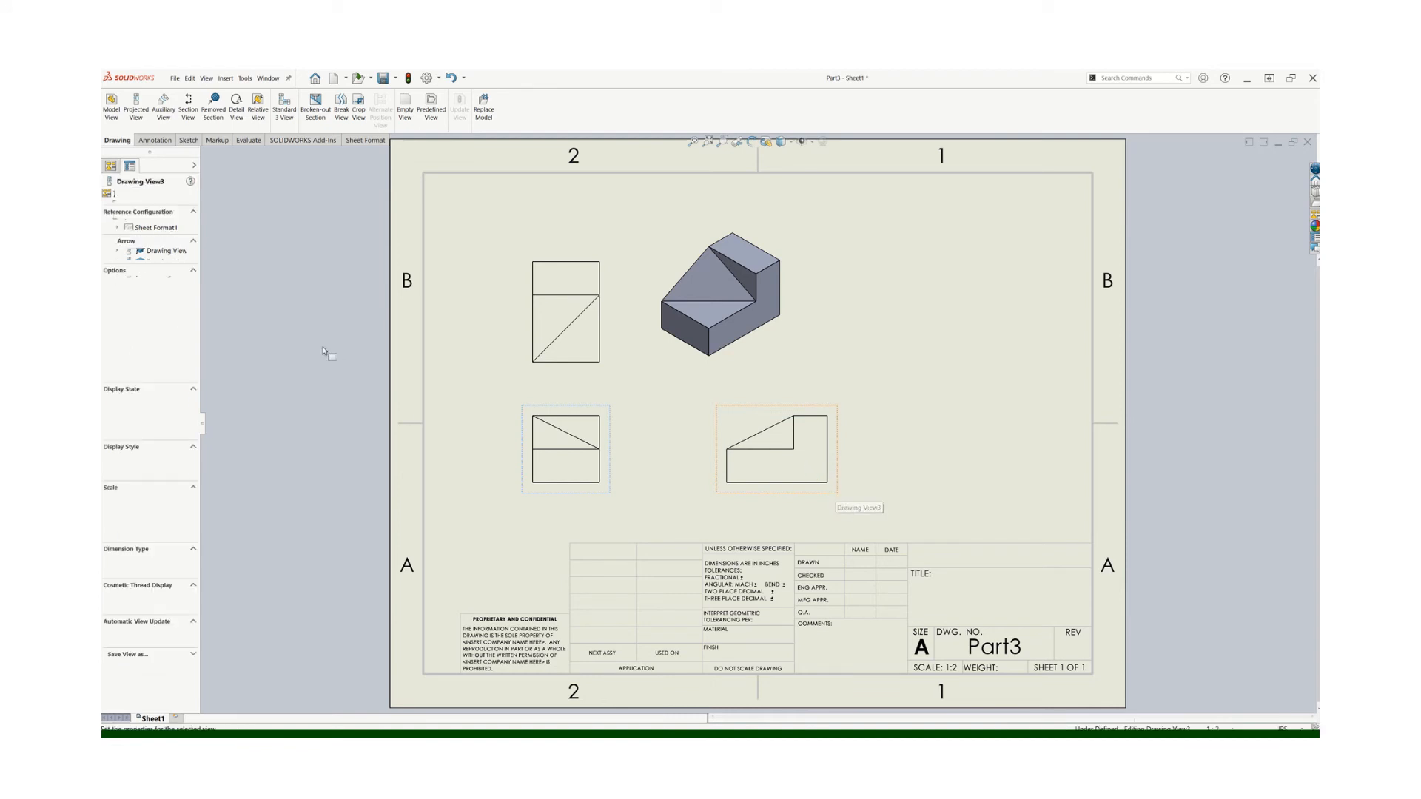
pyautogui.click(108, 197)
pyautogui.click(817, 367)
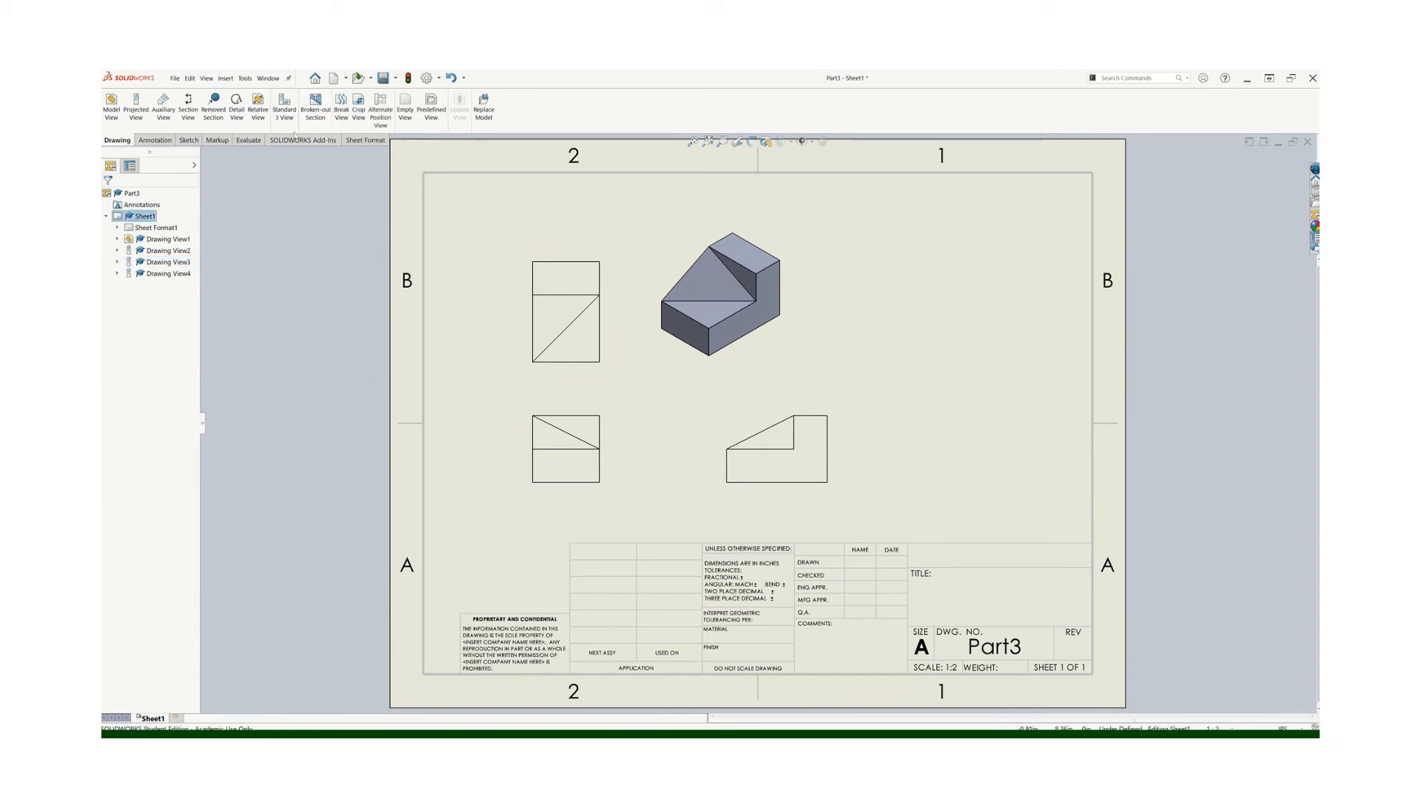
# - Switch back to the Part3 model window and leave its top face deselected
pyautogui.click(268, 78)
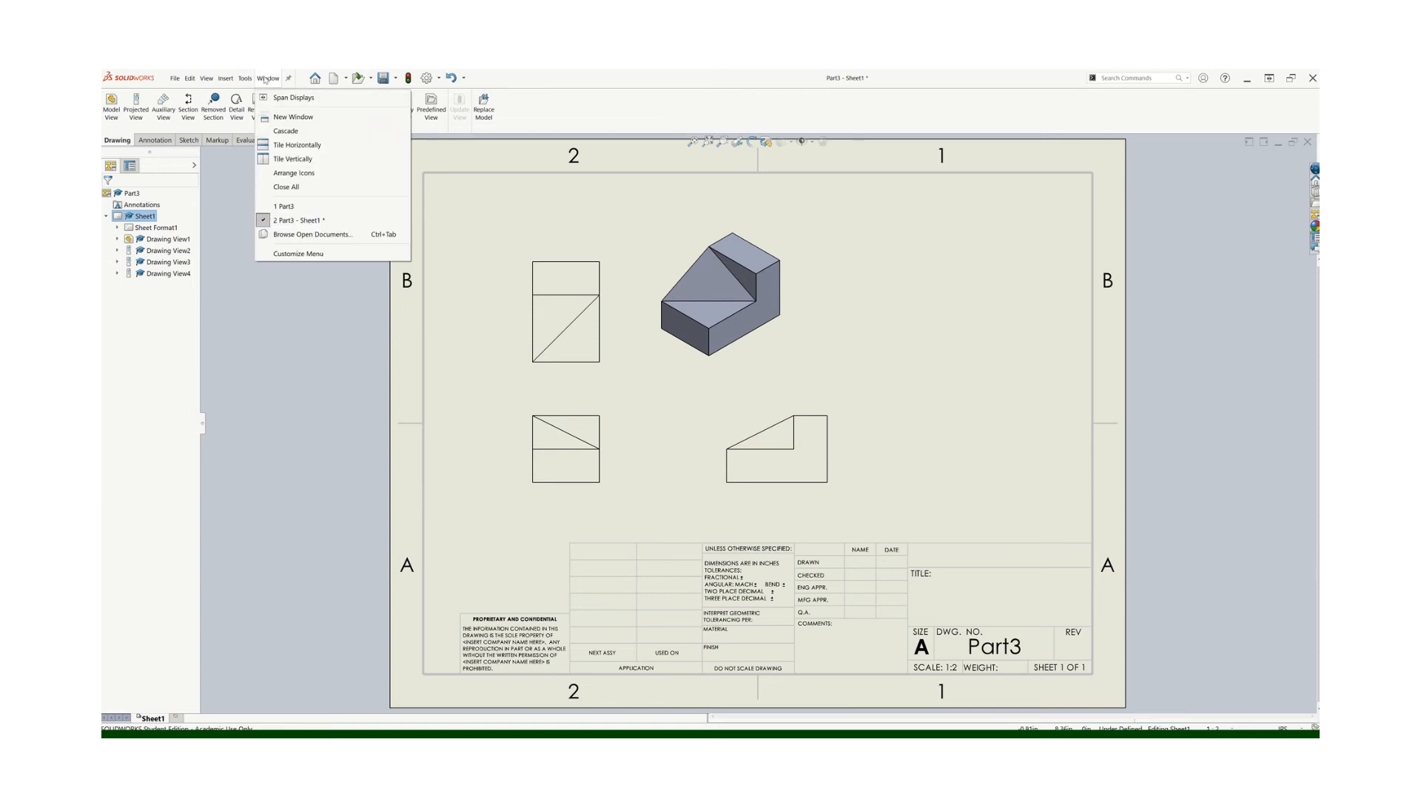
pyautogui.click(284, 206)
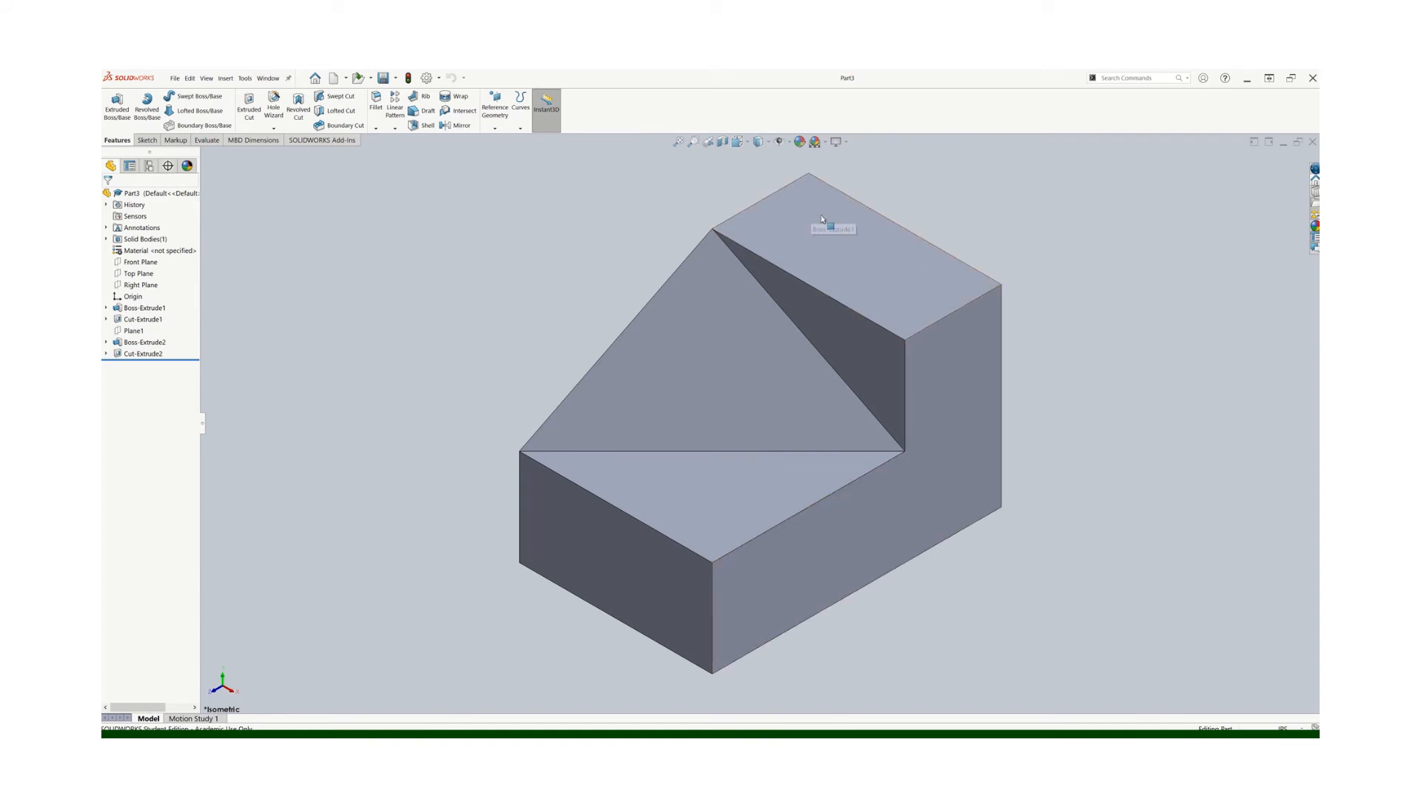
pyautogui.moveTo(813, 208); pyautogui.dragTo(820, 222)
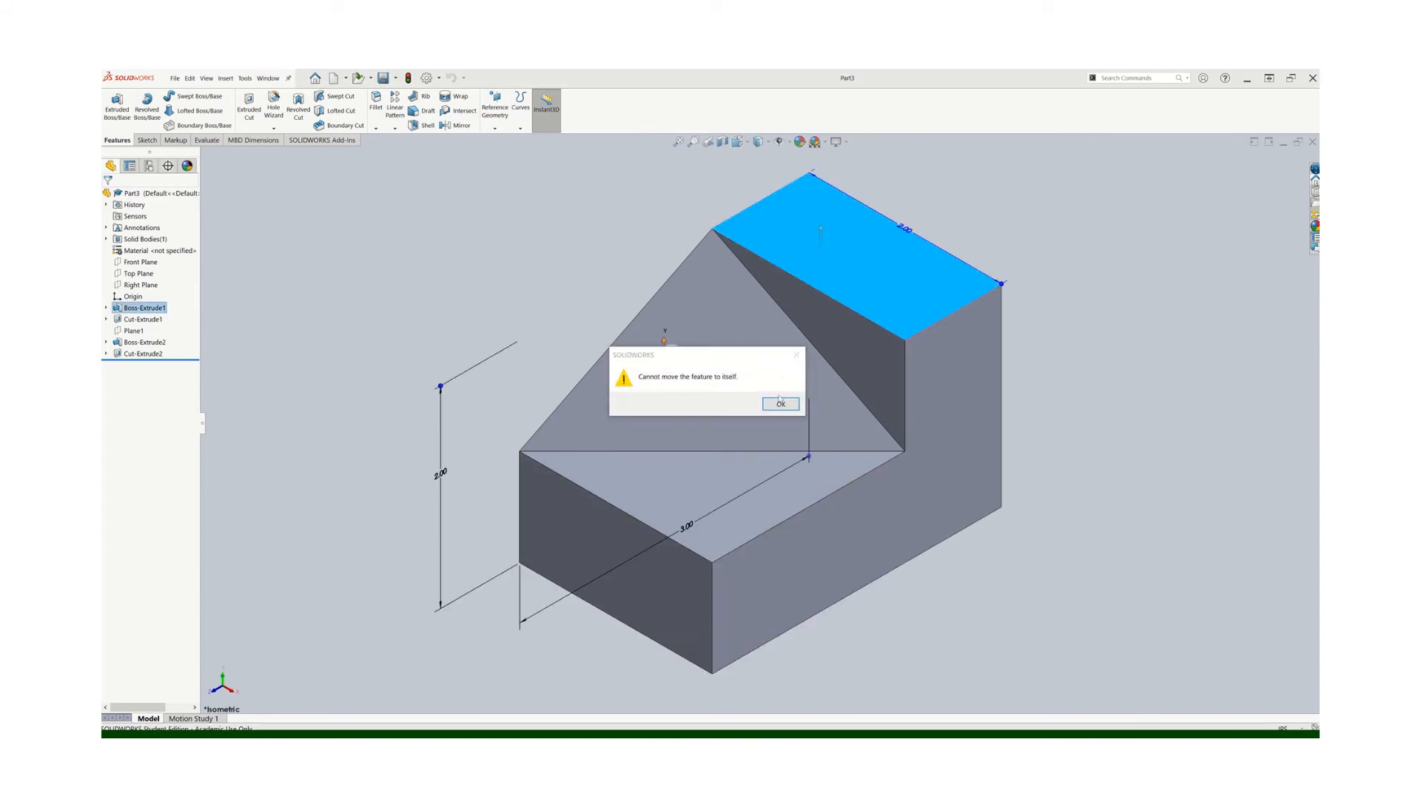
pyautogui.click(781, 404)
pyautogui.click(491, 339)
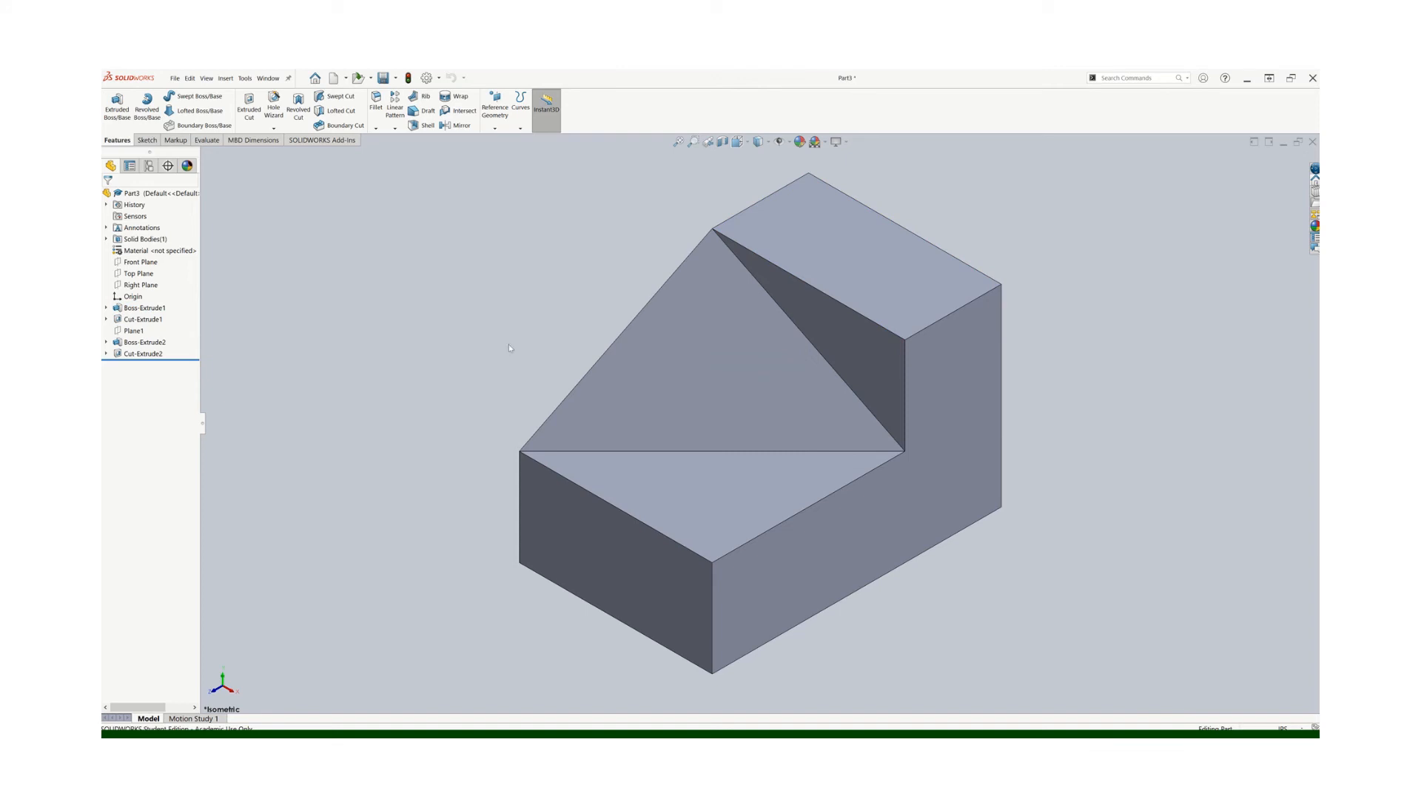
# - View the L-shaped side face straight on and update the standard views so this orientation becomes the Front view
pyautogui.click(889, 521)
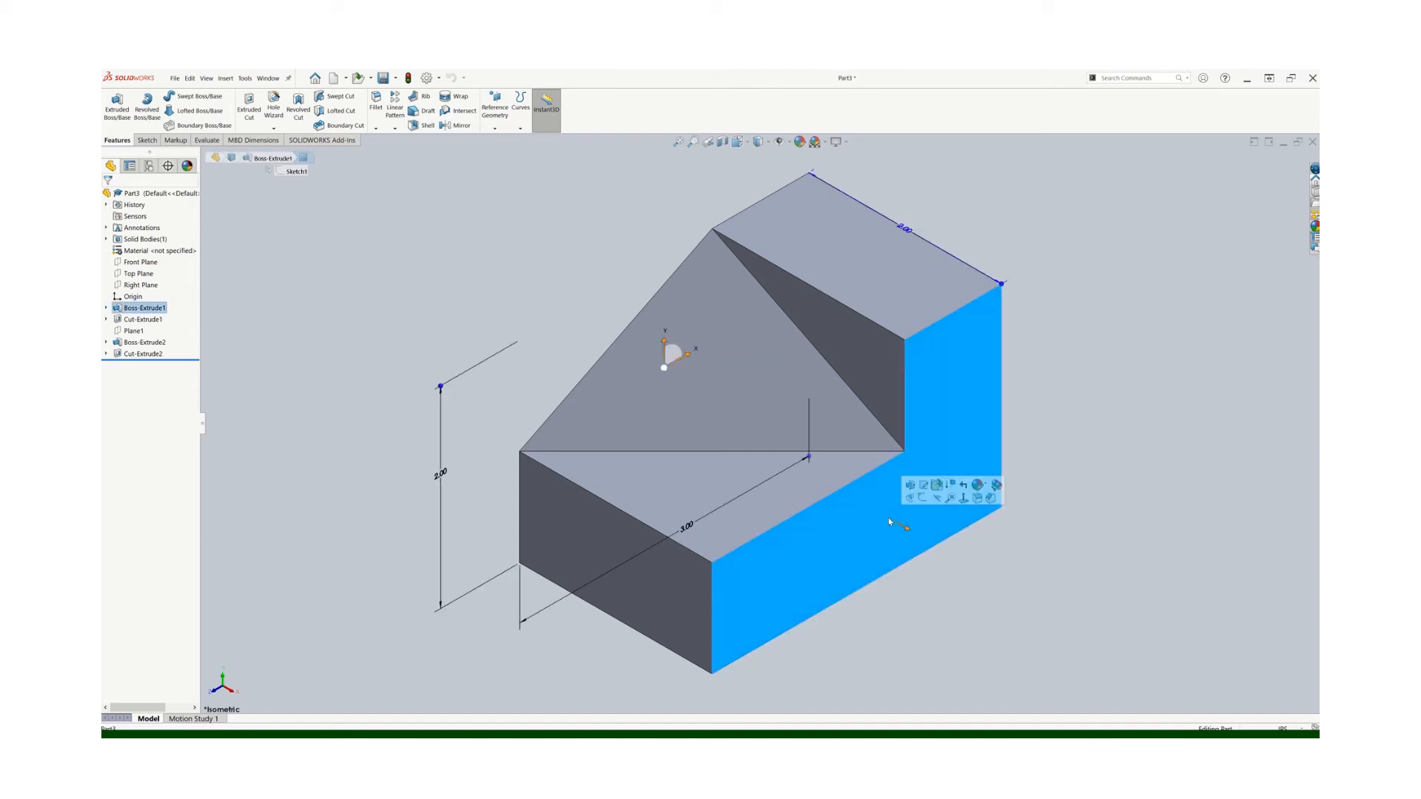
pyautogui.click(964, 500)
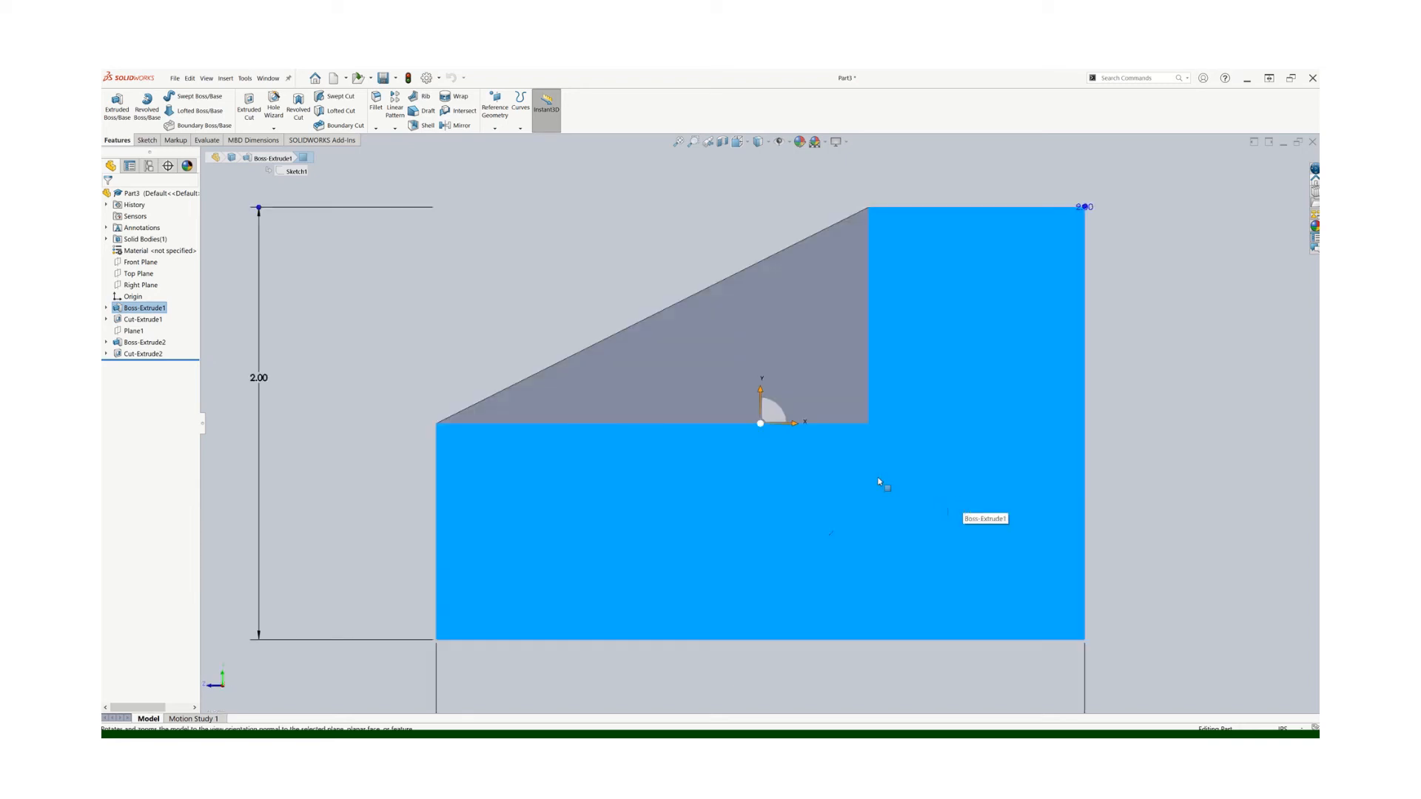
pyautogui.rightClick(931, 388)
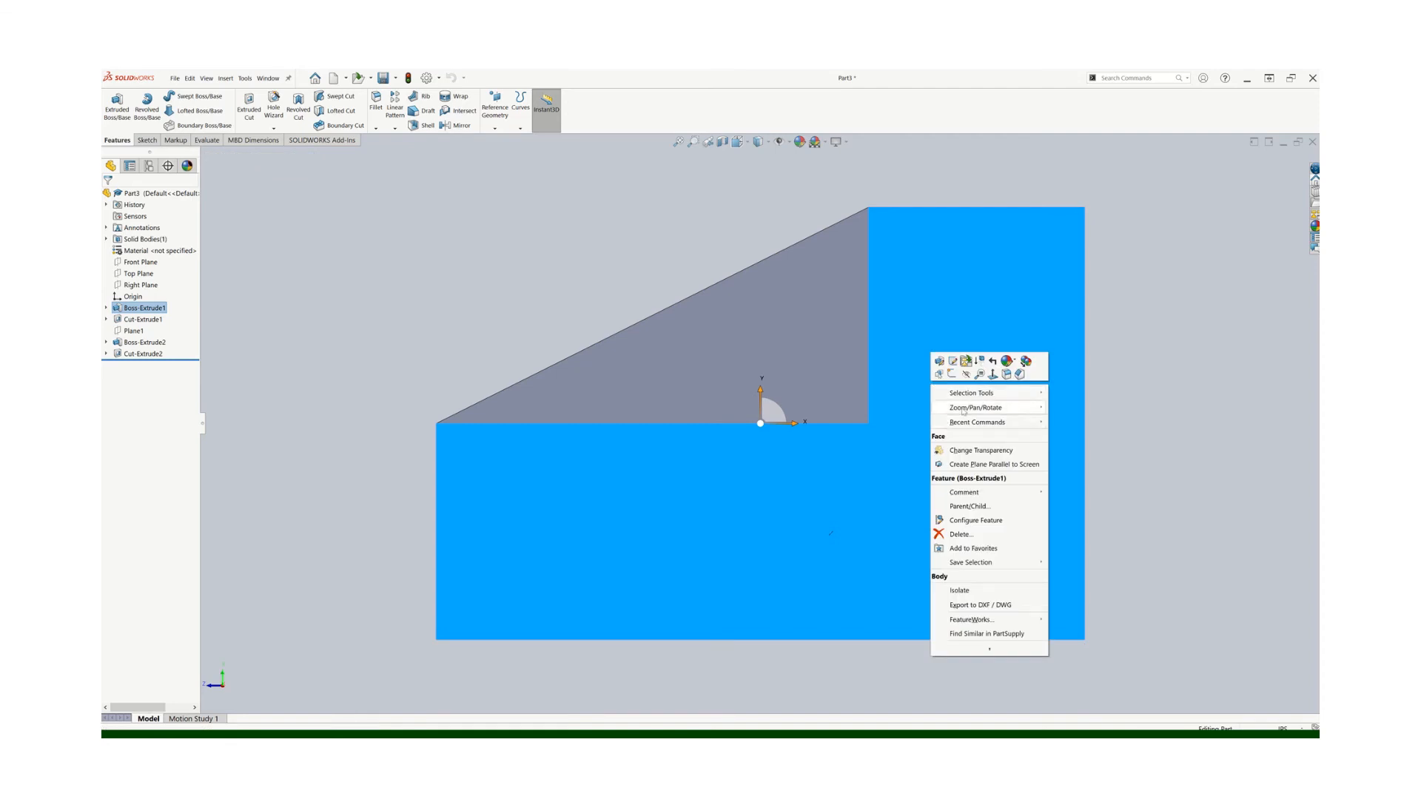
pyautogui.moveTo(964, 412)
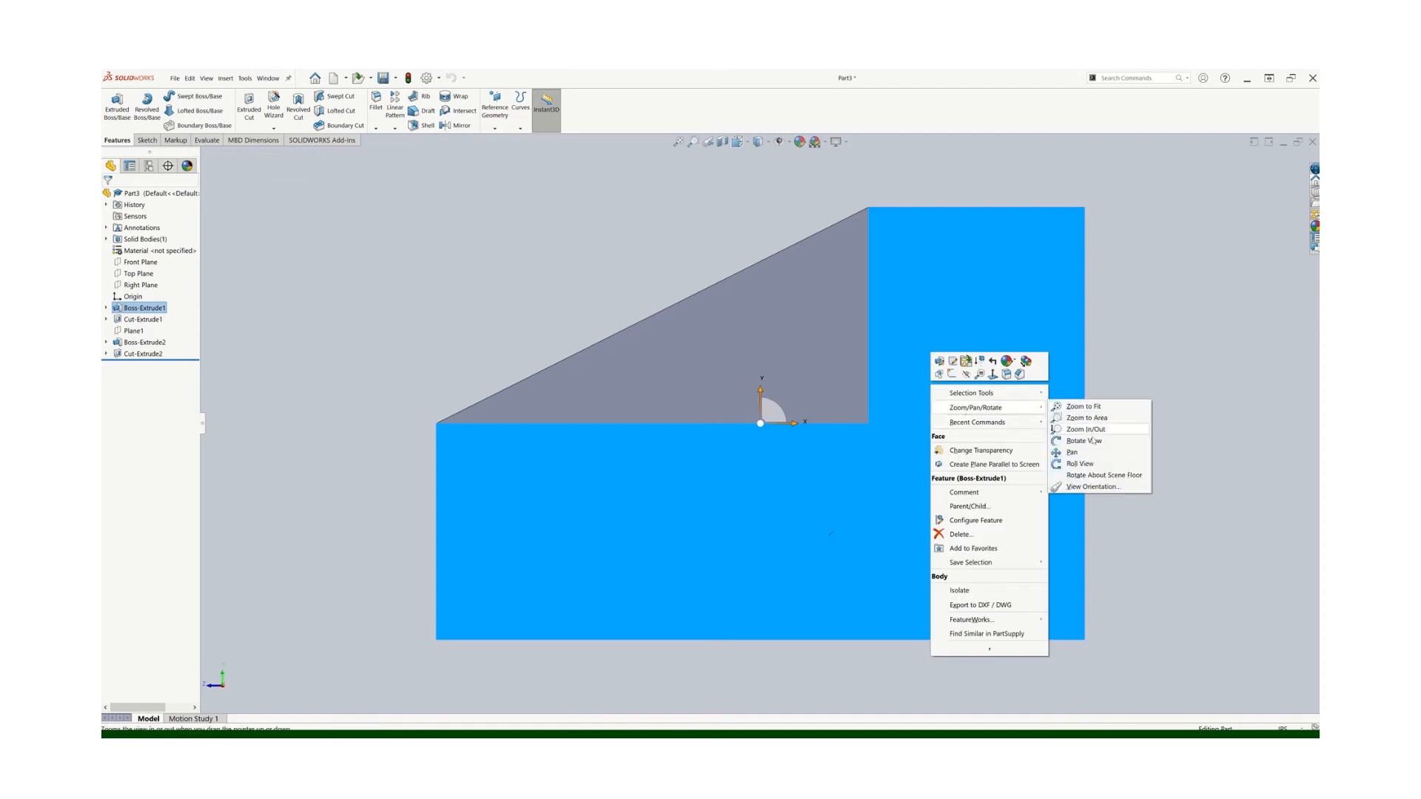
pyautogui.click(1089, 487)
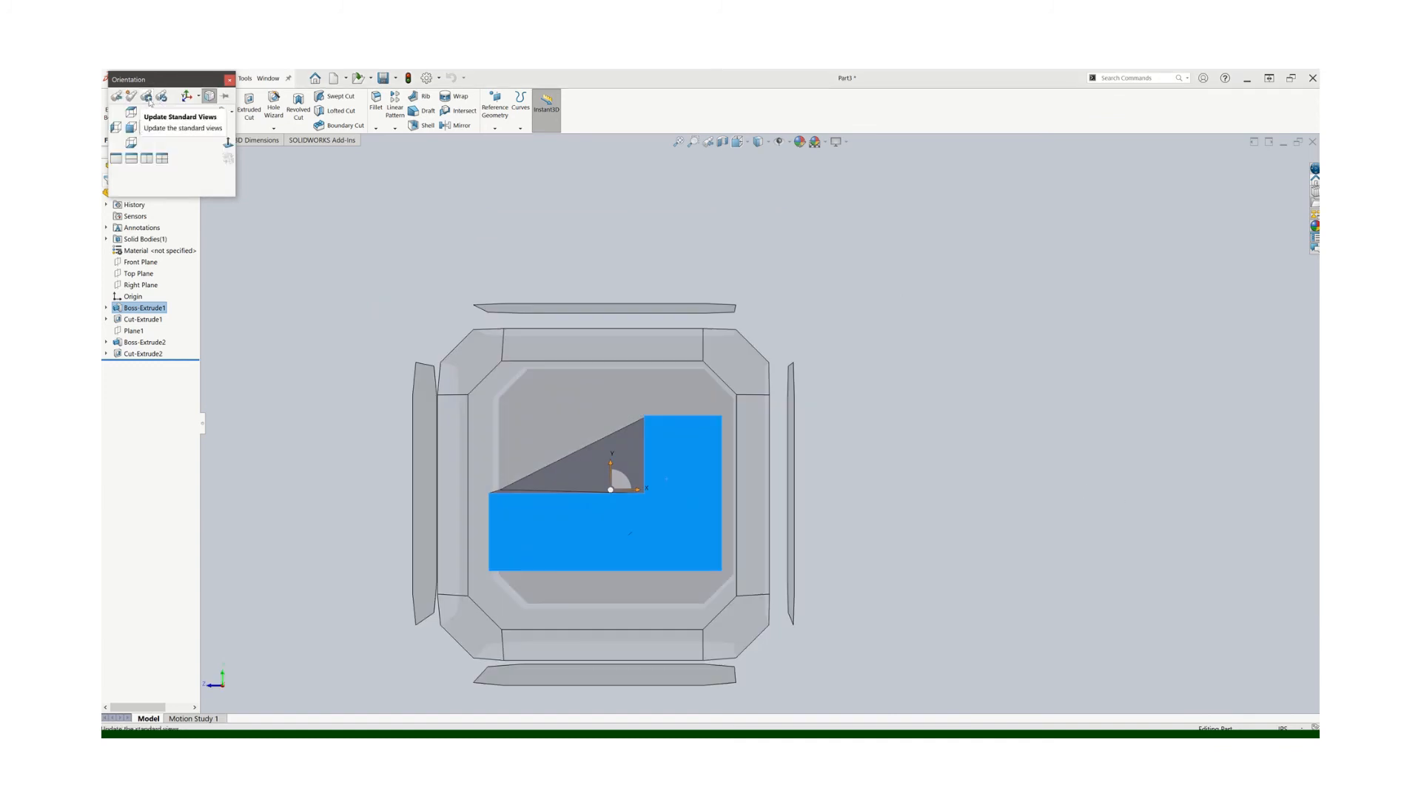
pyautogui.click(147, 97)
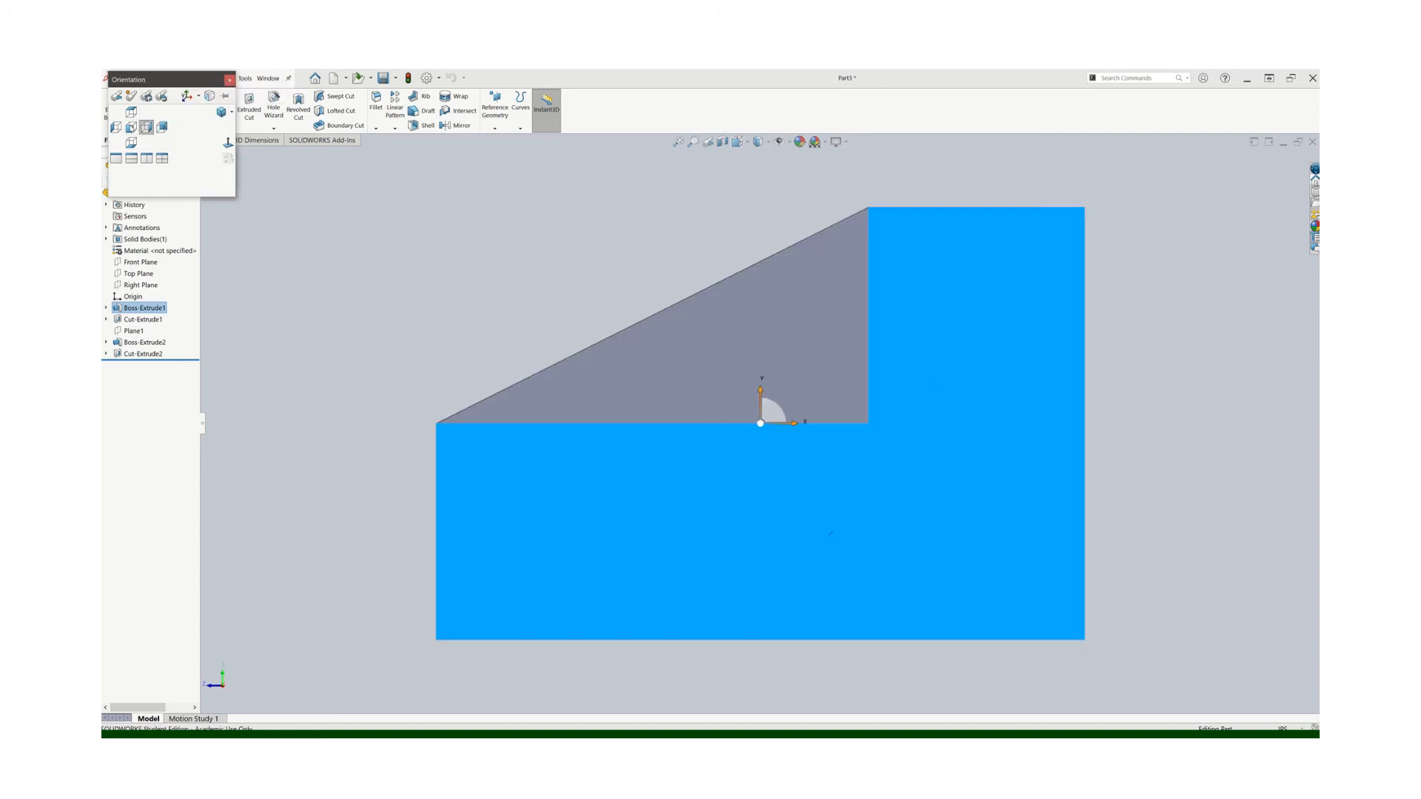
pyautogui.click(131, 128)
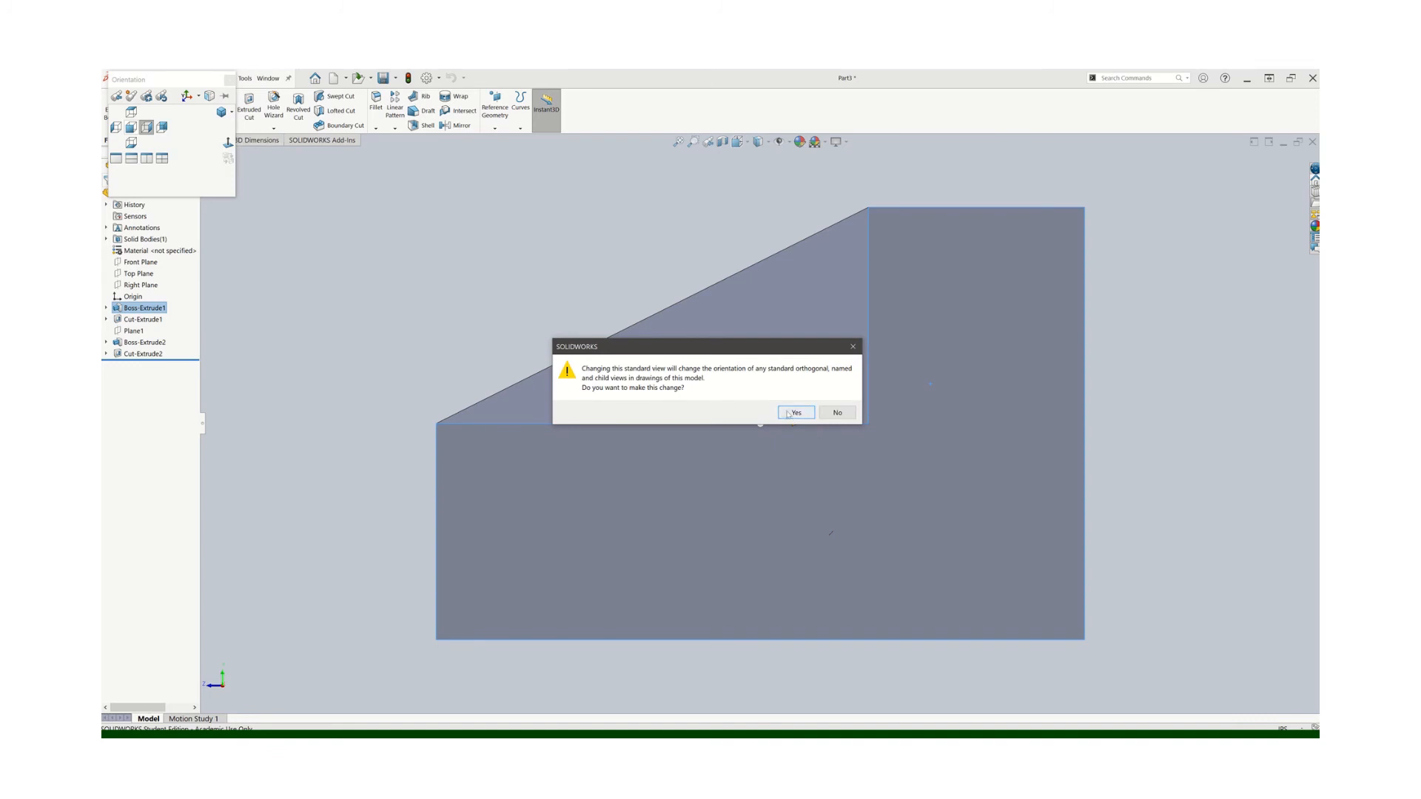
pyautogui.click(793, 412)
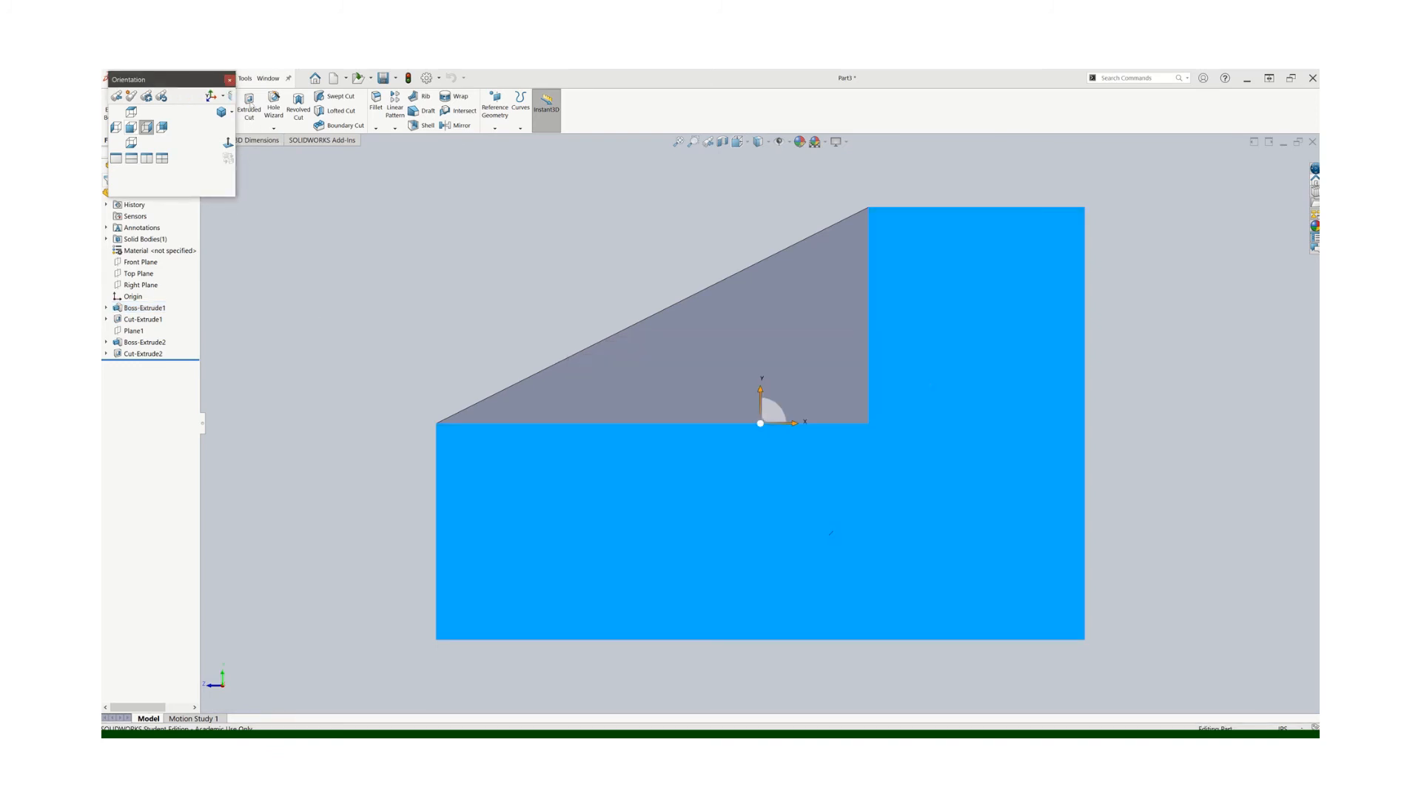
pyautogui.click(229, 80)
# - Show the reoriented part in isometric view and rebuild it
pyautogui.click(748, 143)
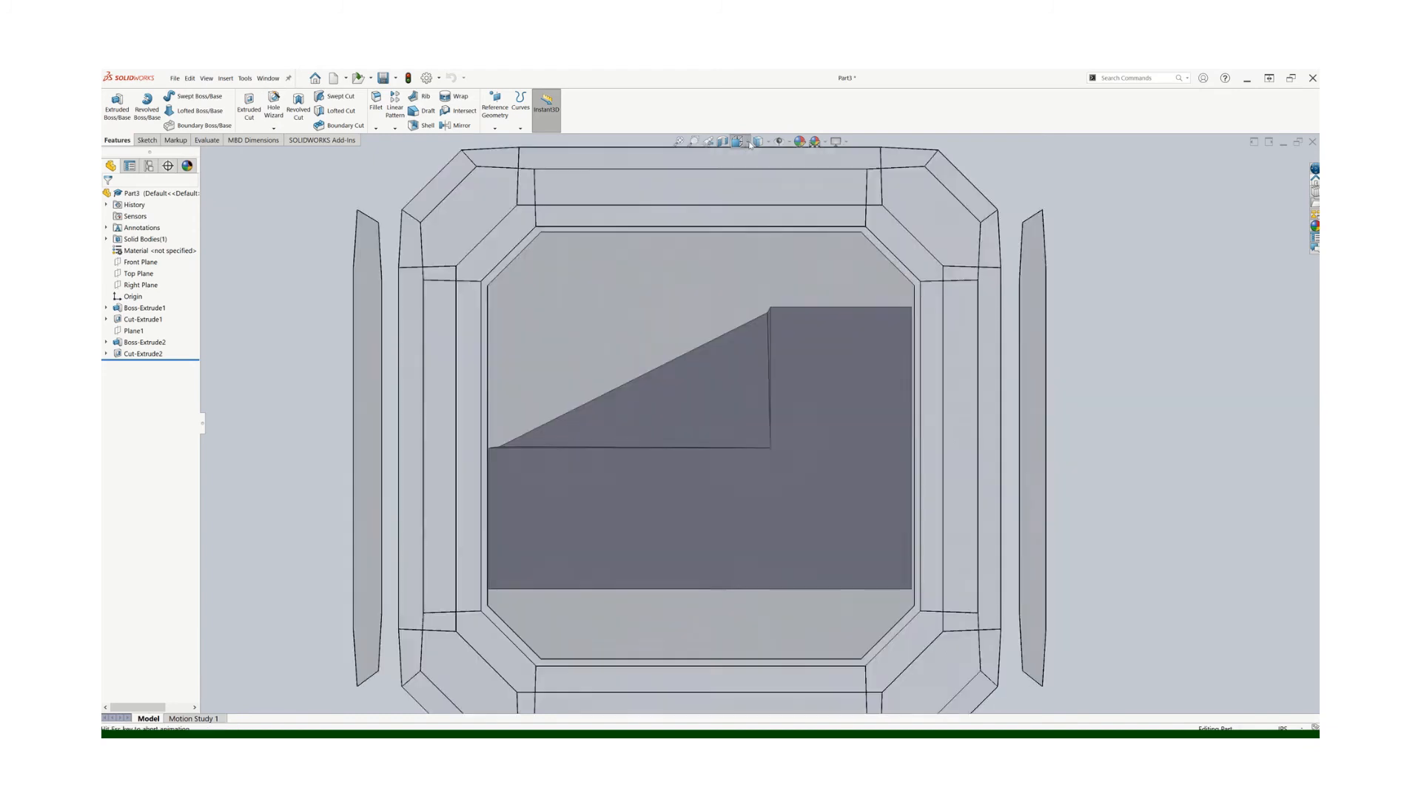
pyautogui.click(791, 157)
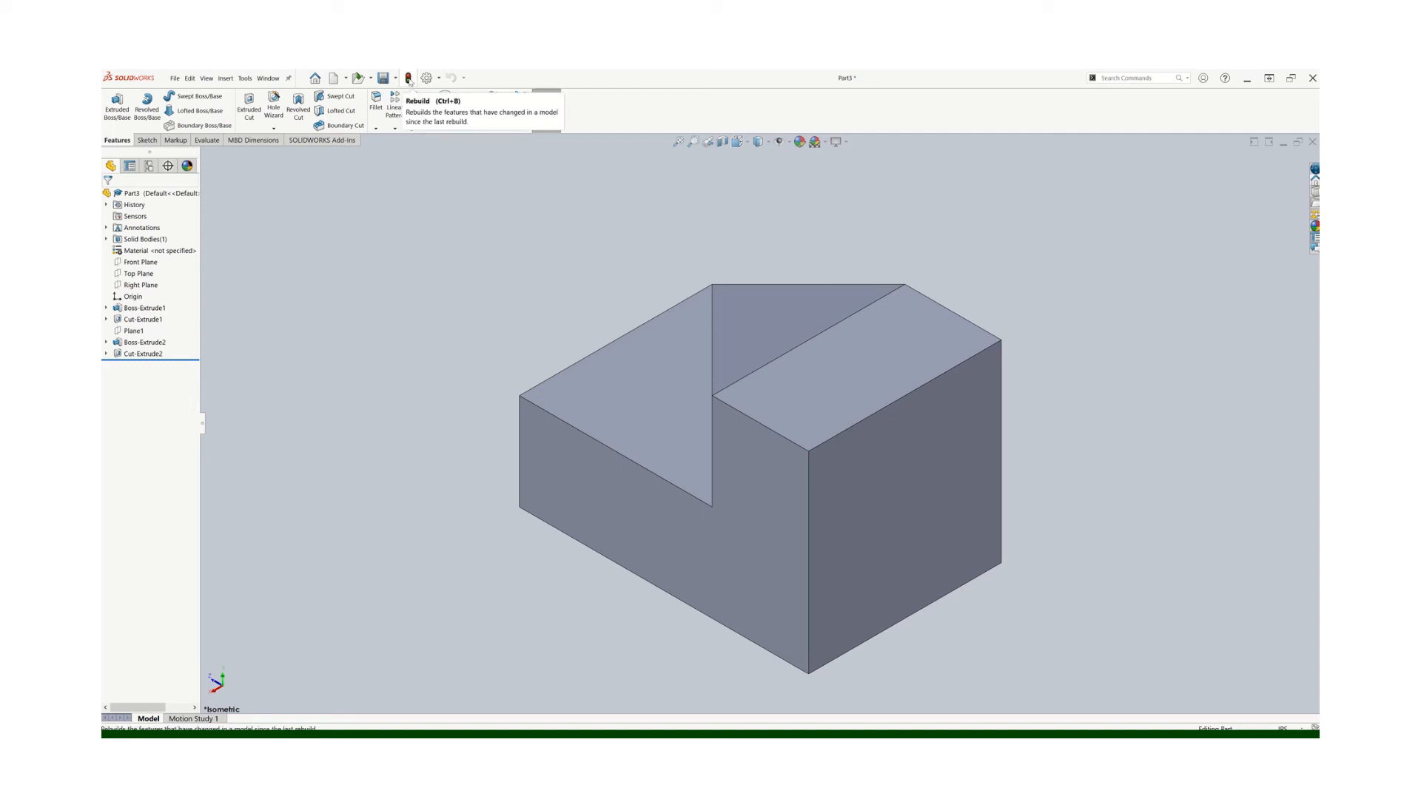
pyautogui.click(409, 80)
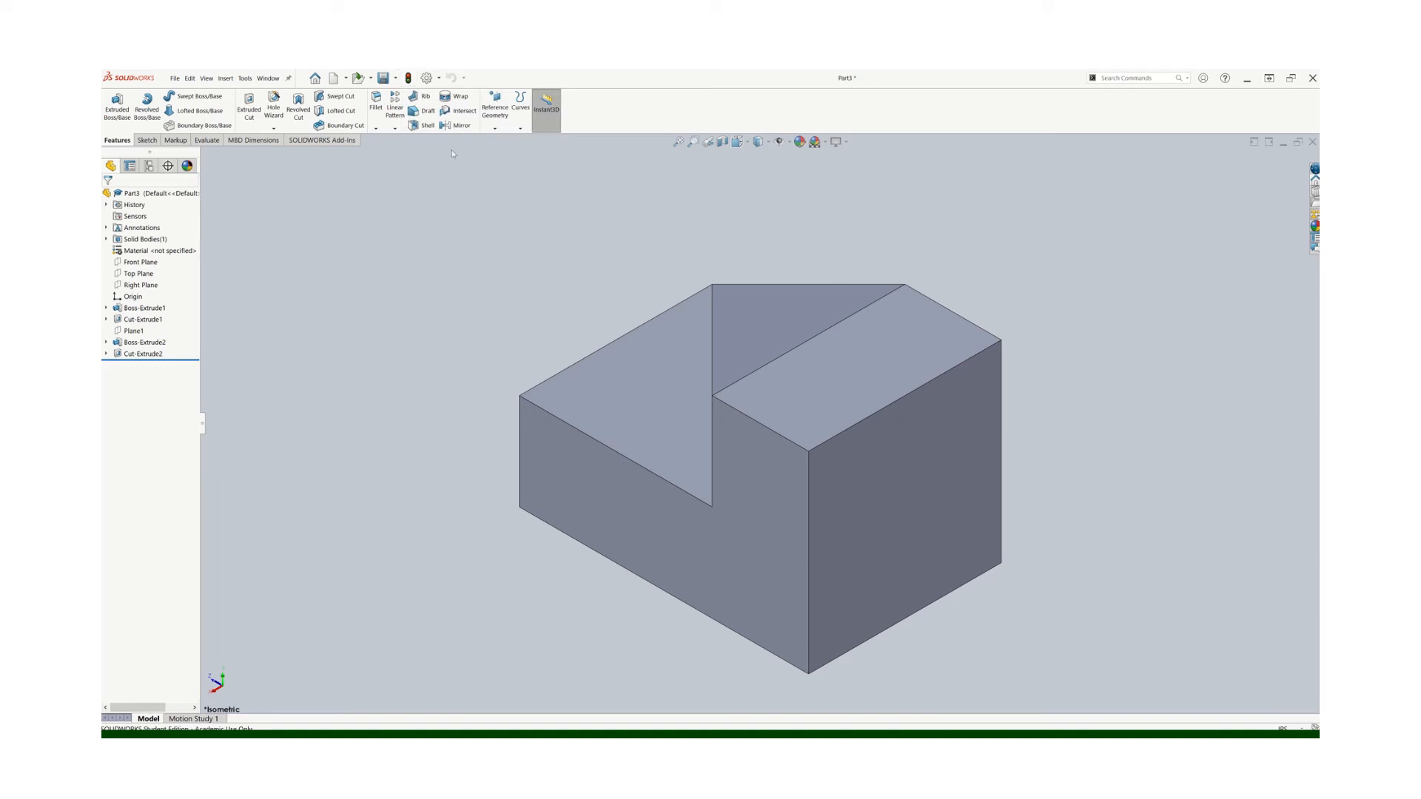
# - Check the projected views on the Part3 - Sheet1 drawing and return to the Part3 model window
pyautogui.click(268, 79)
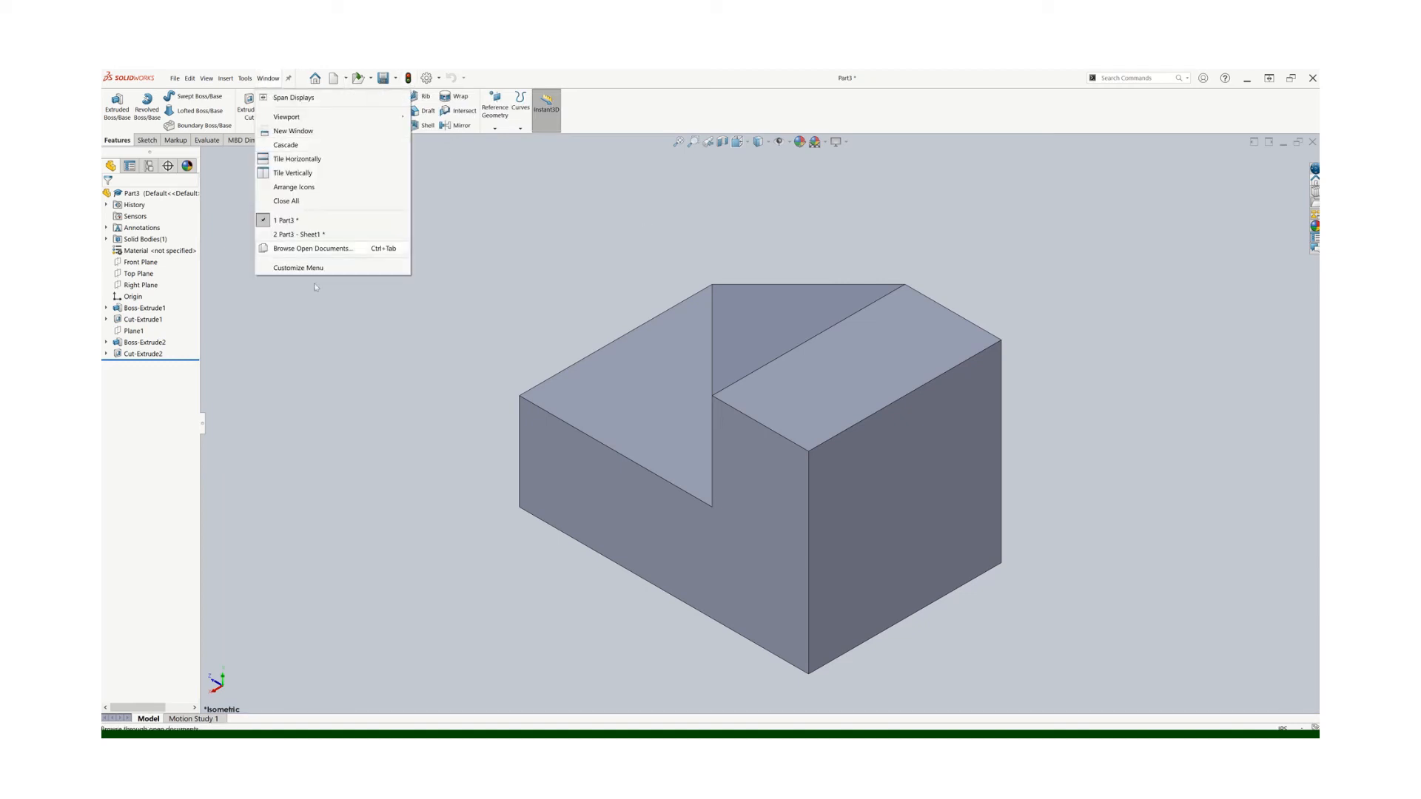
pyautogui.click(317, 234)
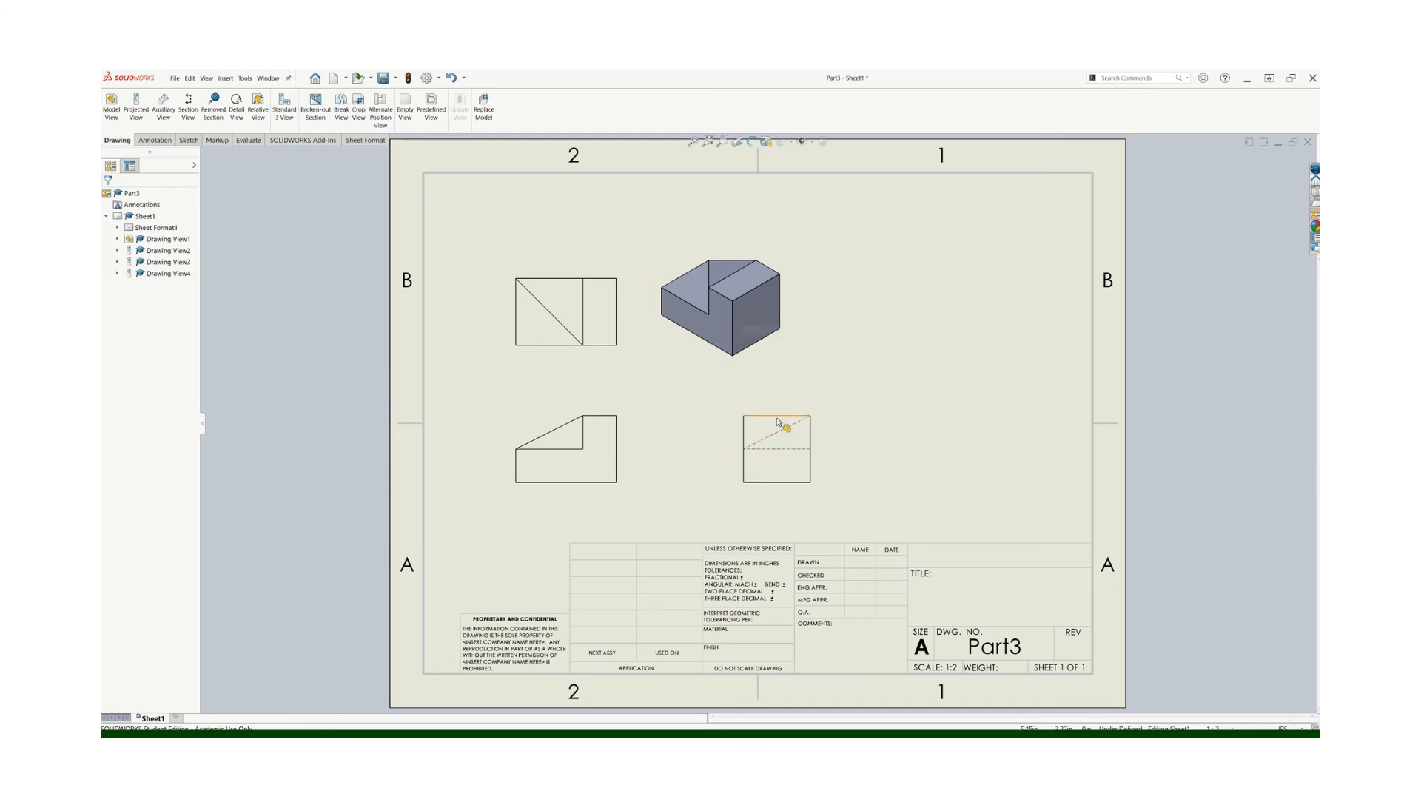
pyautogui.click(268, 79)
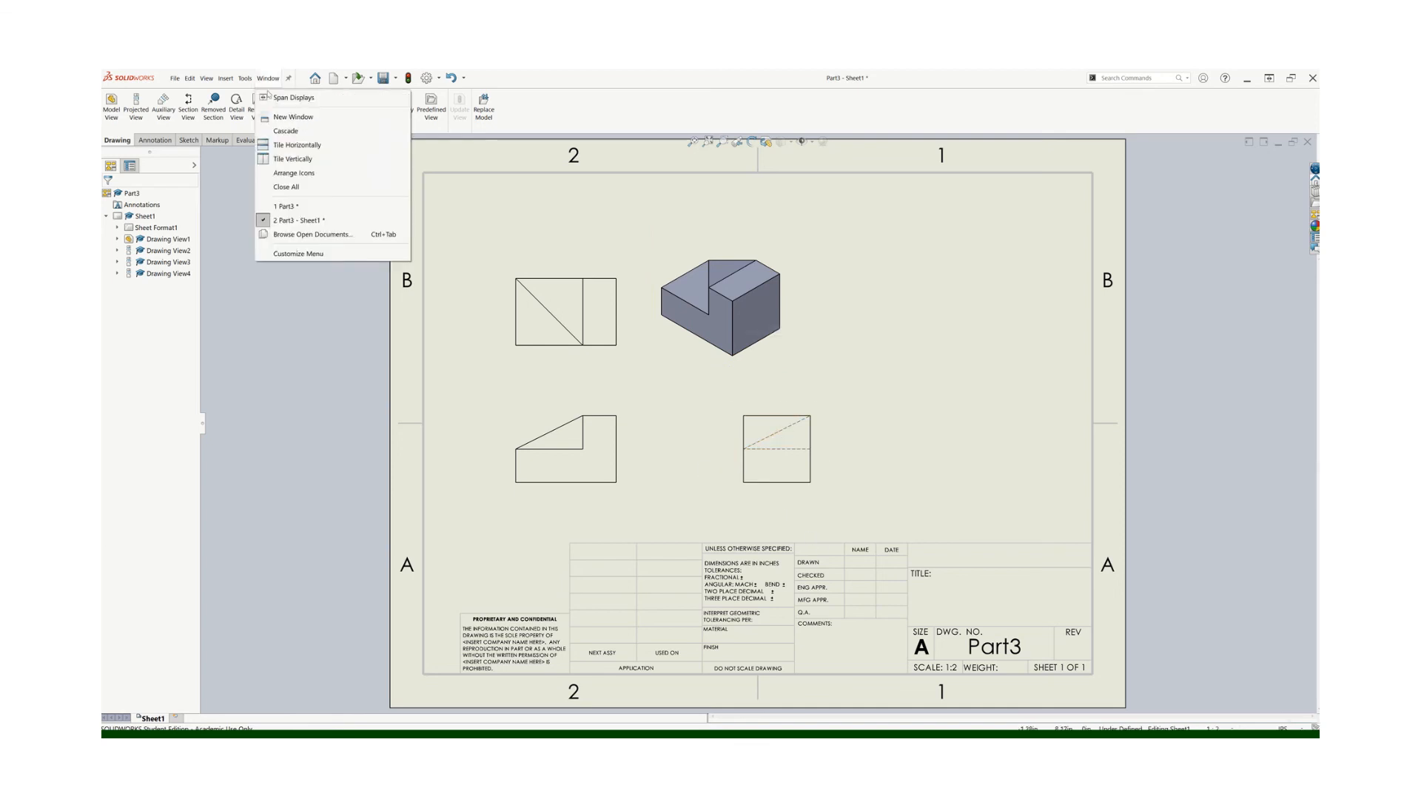
pyautogui.click(286, 206)
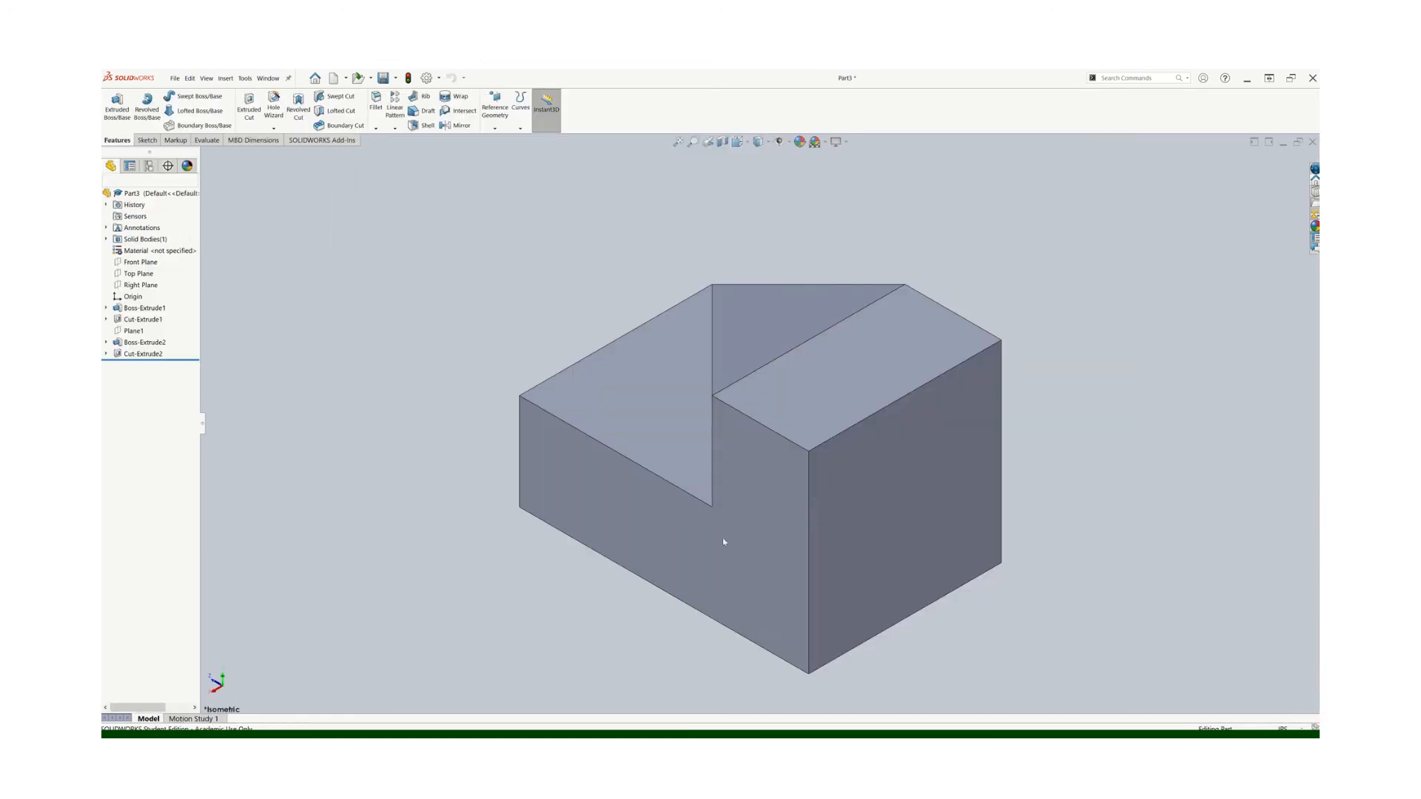
# - Orient the model normal to the L-shaped side face and update the standard views to make it the Right view
pyautogui.click(687, 554)
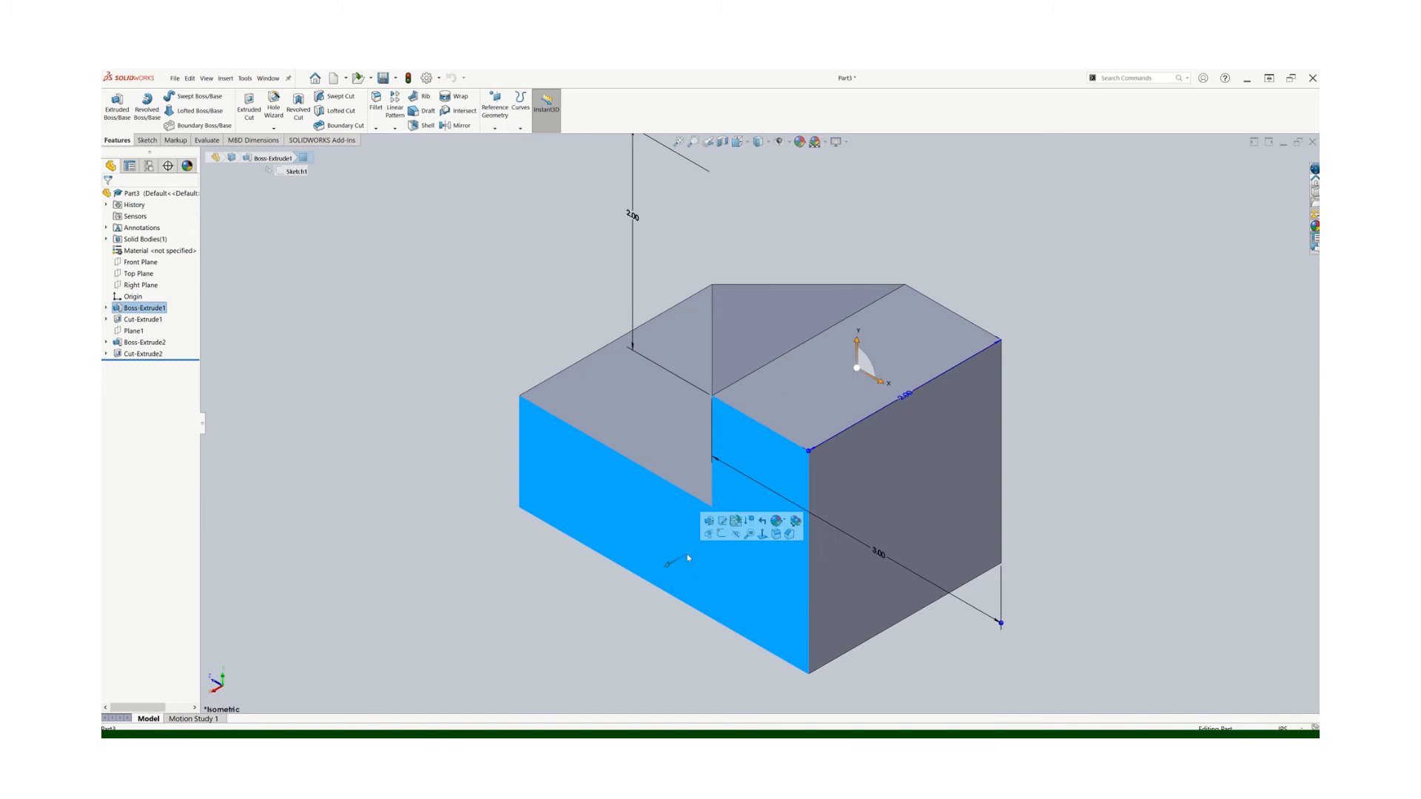
pyautogui.click(763, 536)
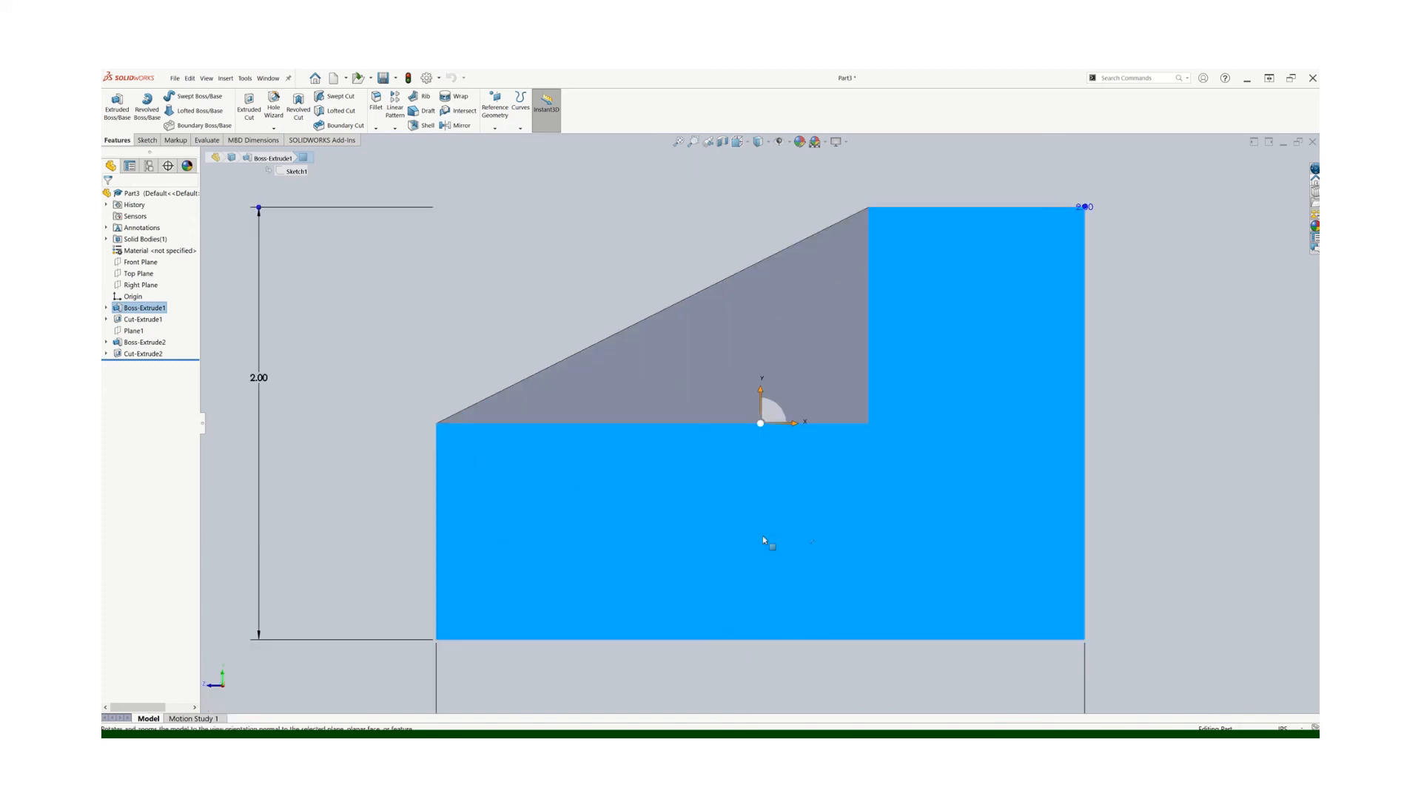
pyautogui.rightClick(925, 467)
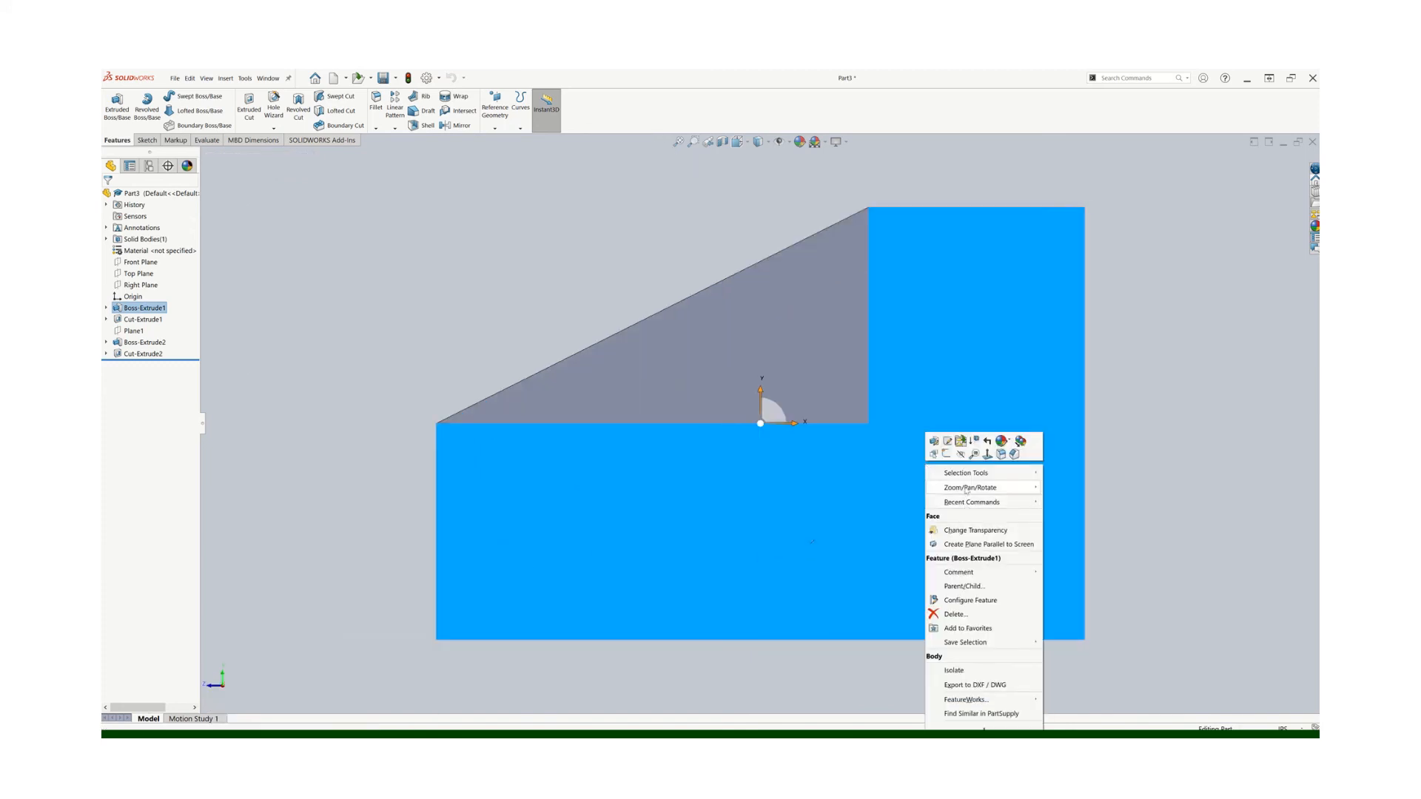
pyautogui.moveTo(966, 488)
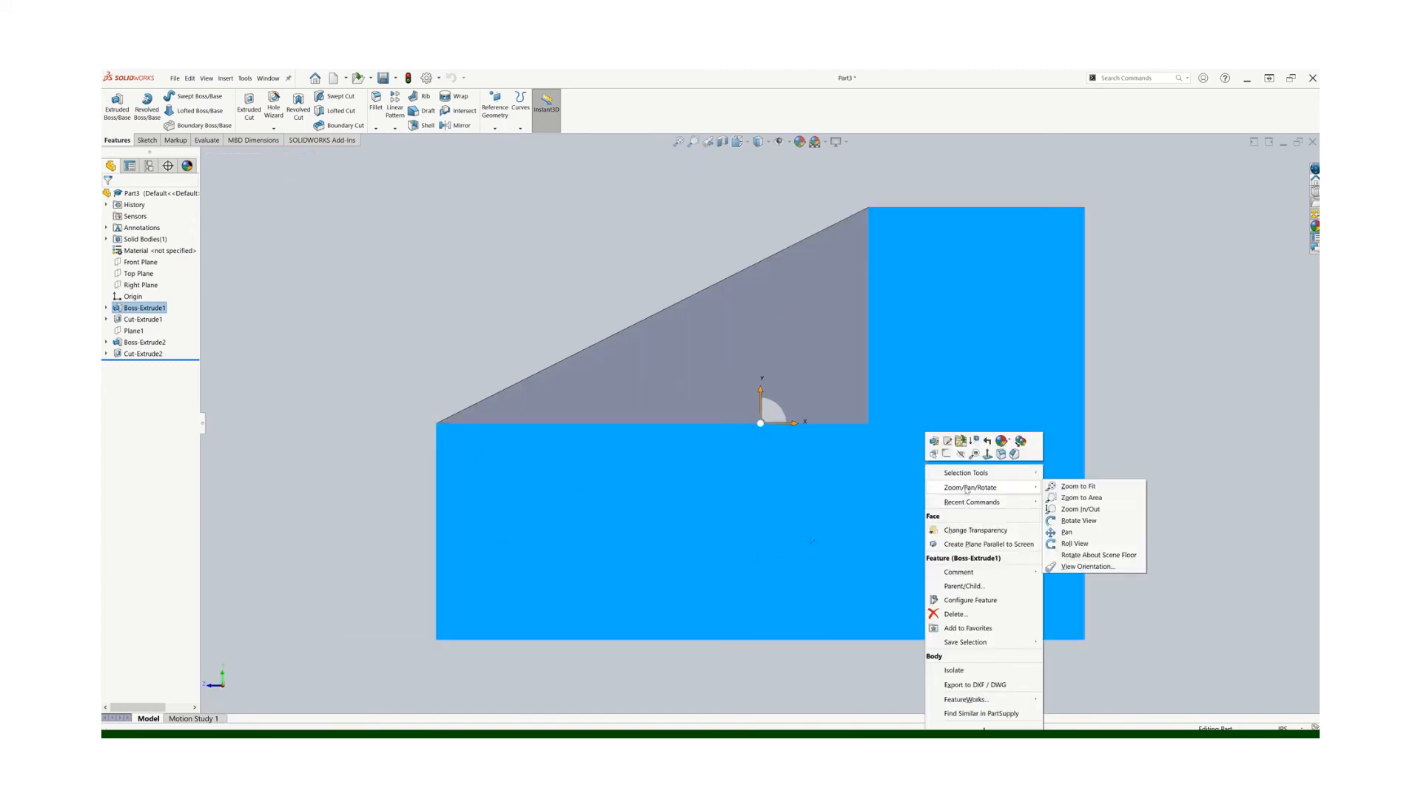
pyautogui.click(1112, 568)
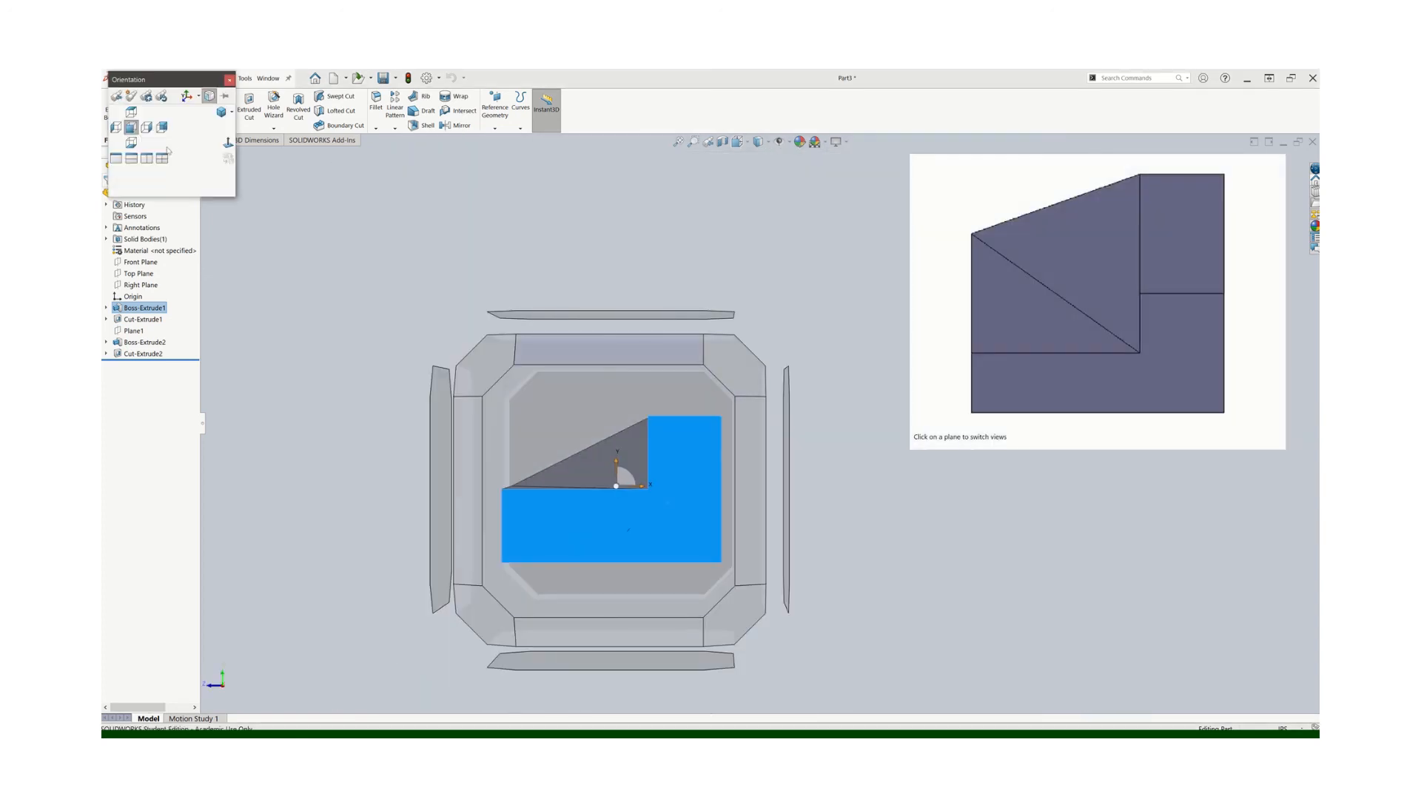
pyautogui.click(149, 98)
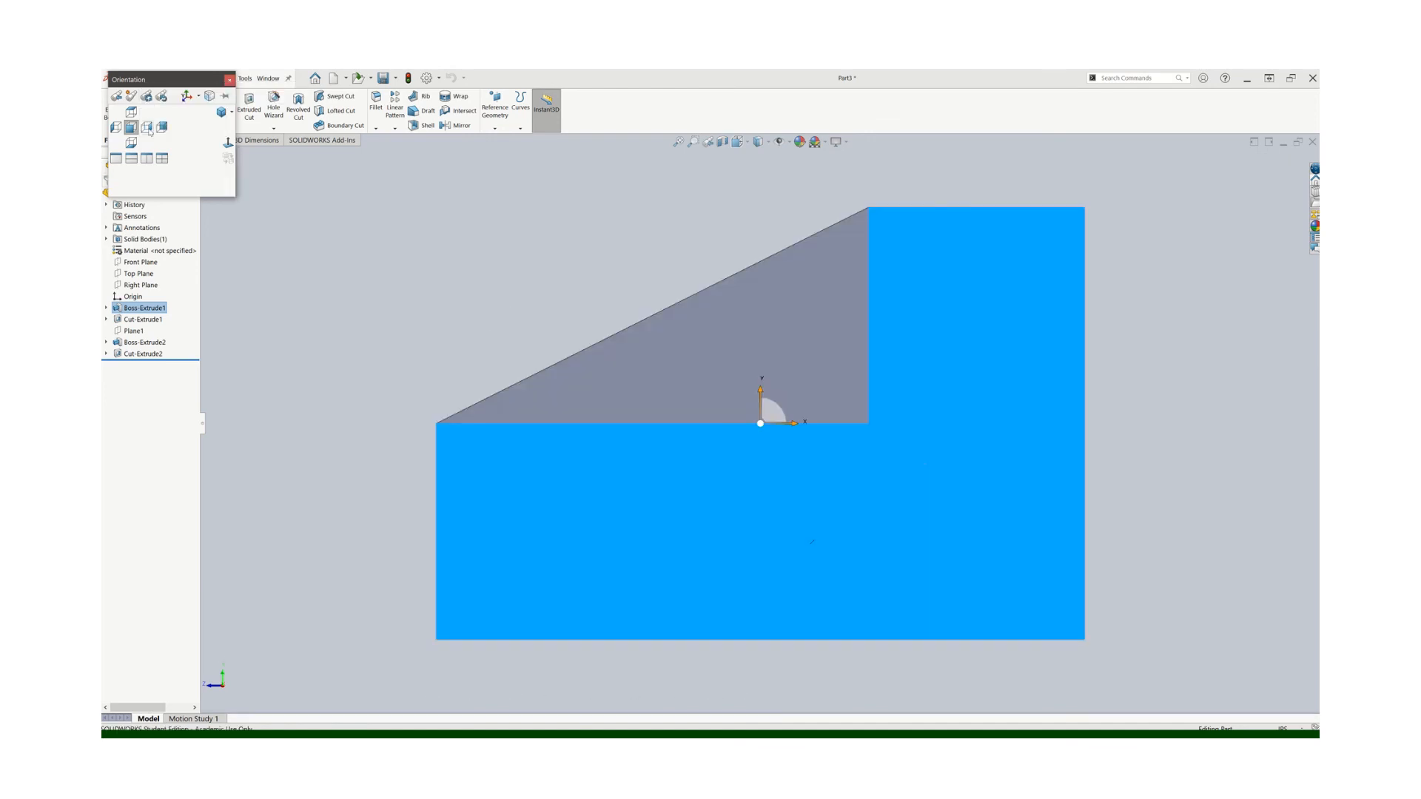
pyautogui.click(147, 130)
pyautogui.click(796, 412)
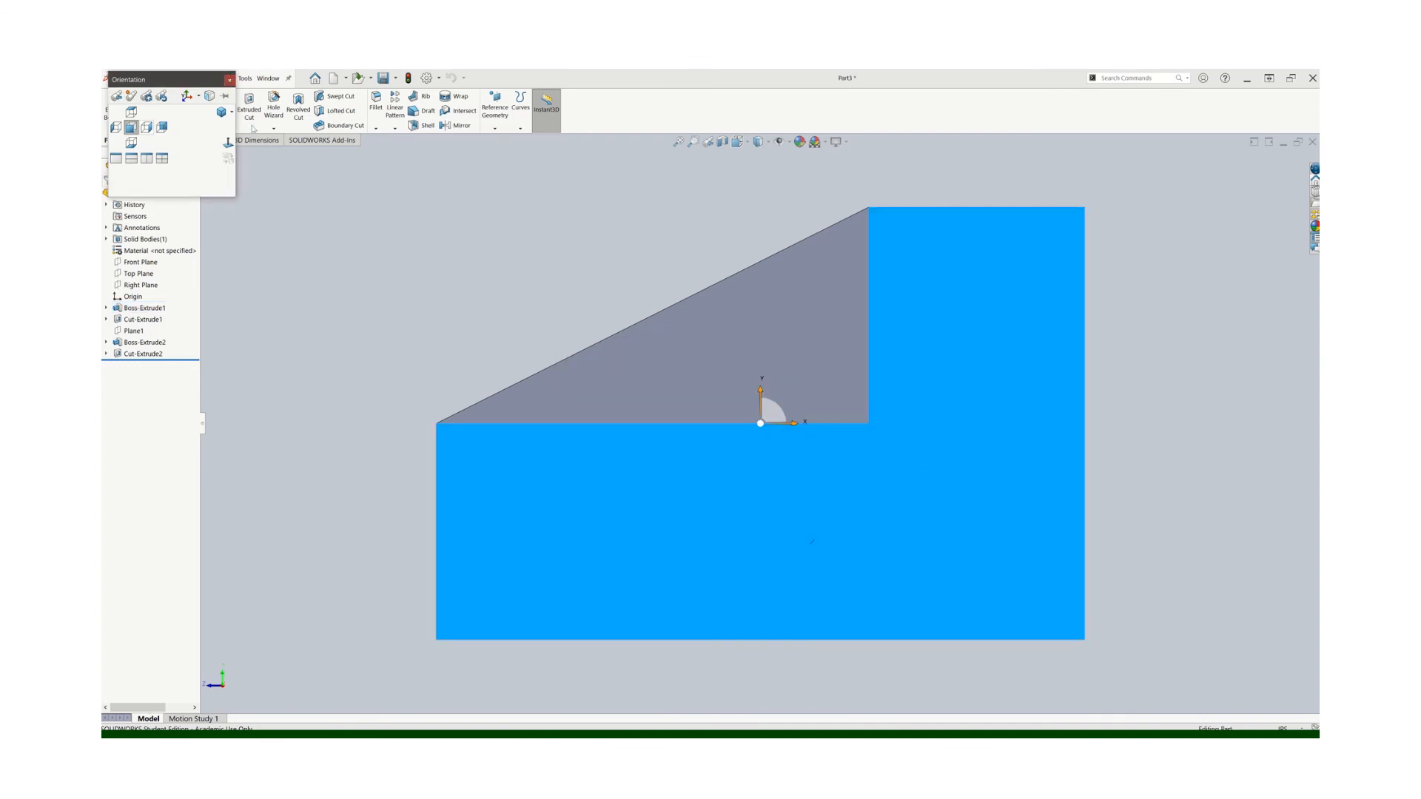
pyautogui.click(229, 78)
# - Show the part in isometric view with its side face deselected, and switch to the Part3 - Sheet1 drawing
pyautogui.click(750, 142)
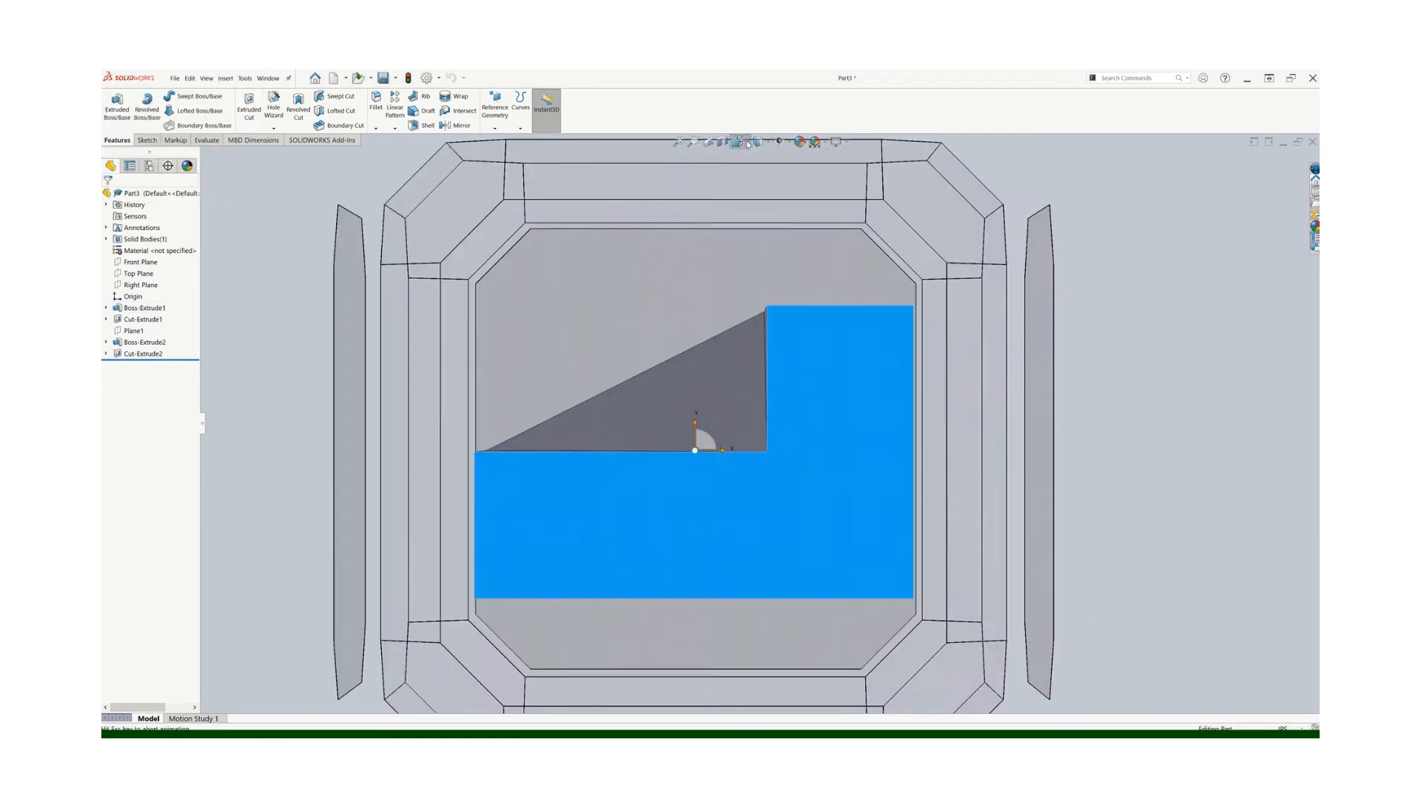
pyautogui.click(798, 176)
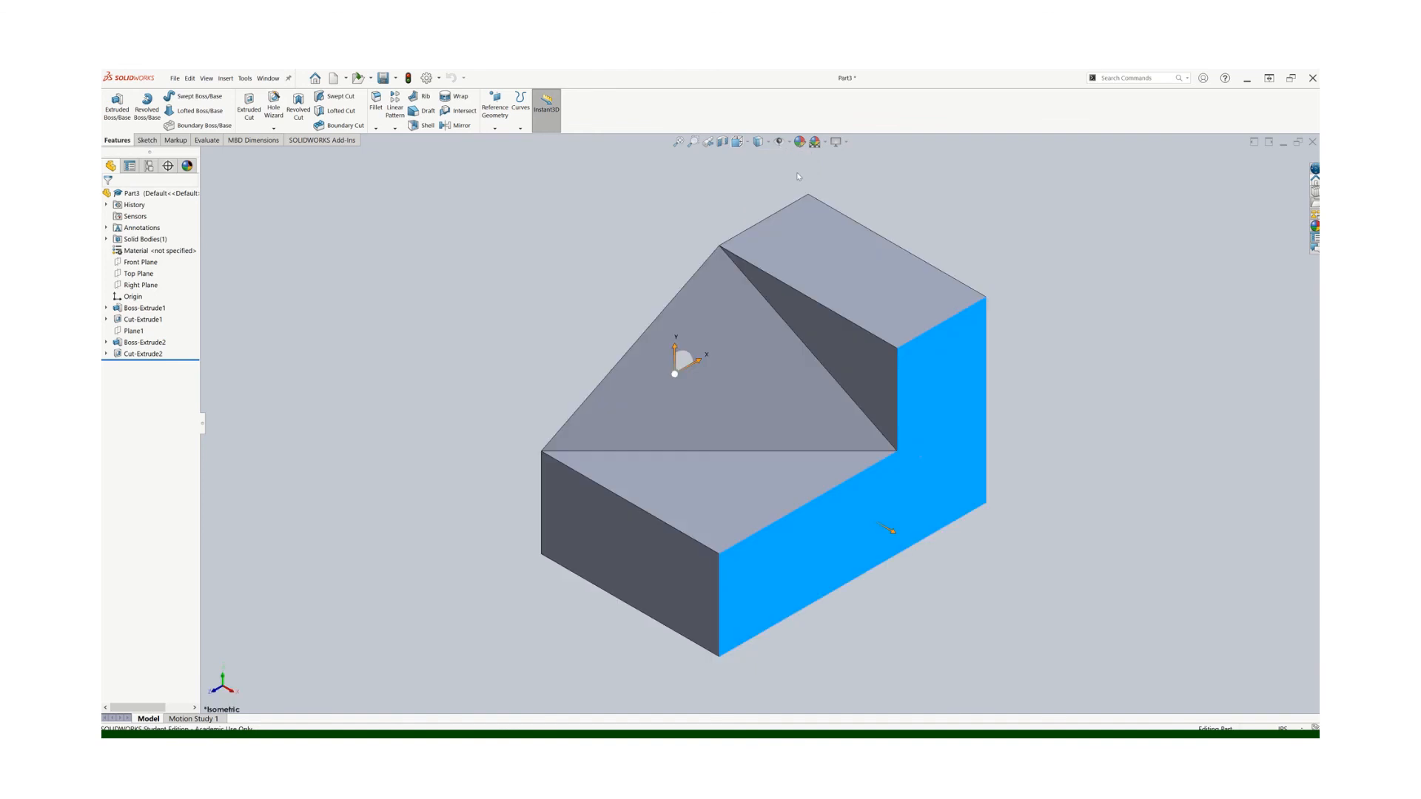
pyautogui.click(340, 324)
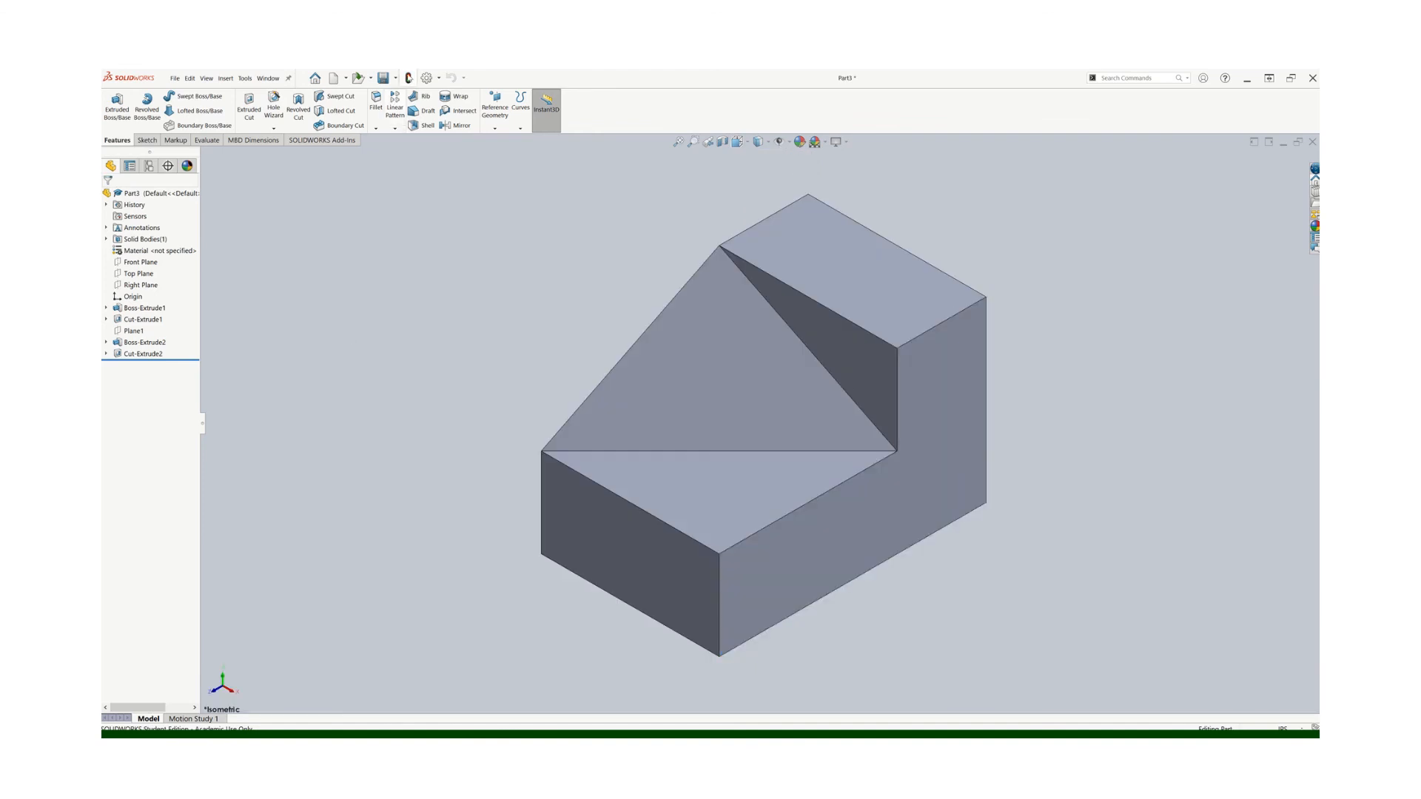
pyautogui.click(264, 79)
pyautogui.click(304, 236)
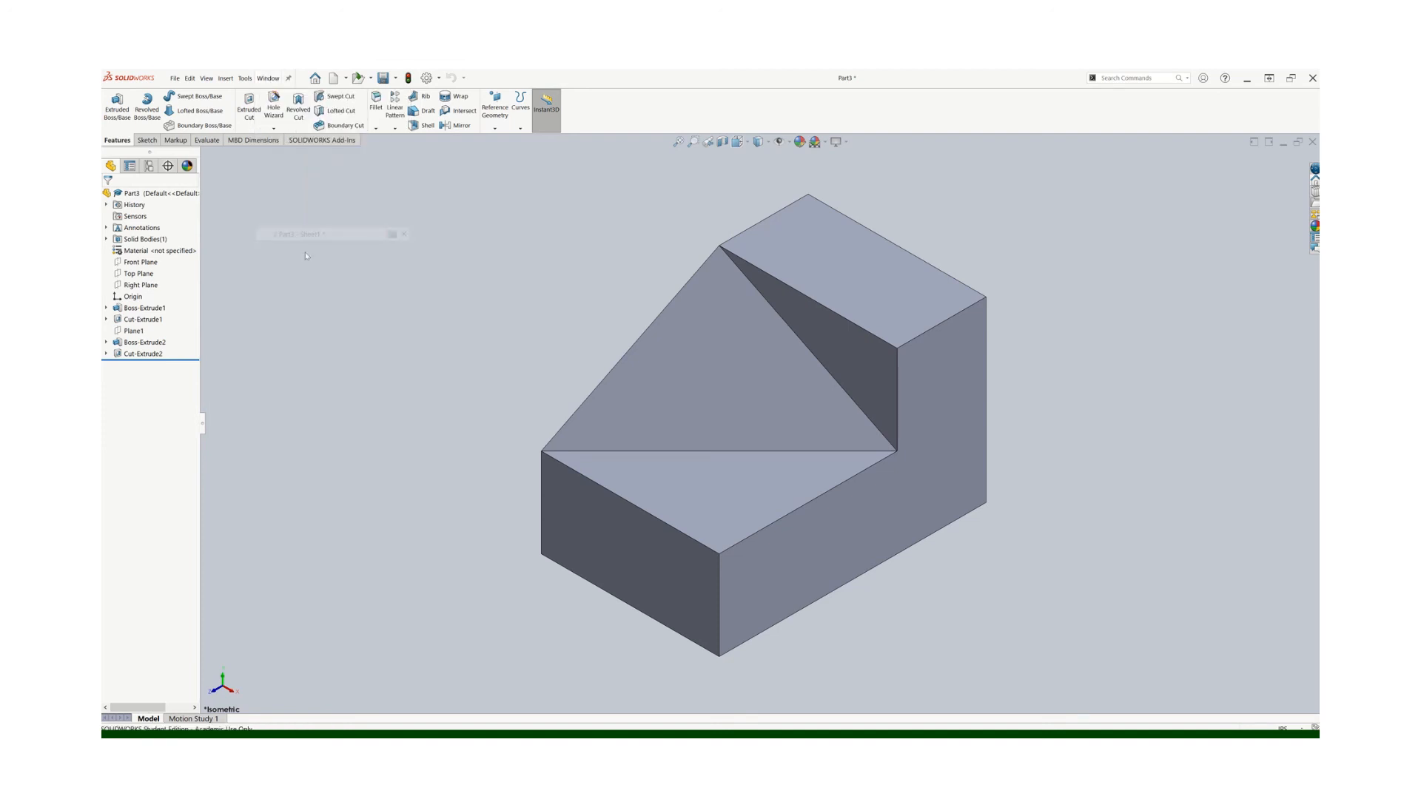